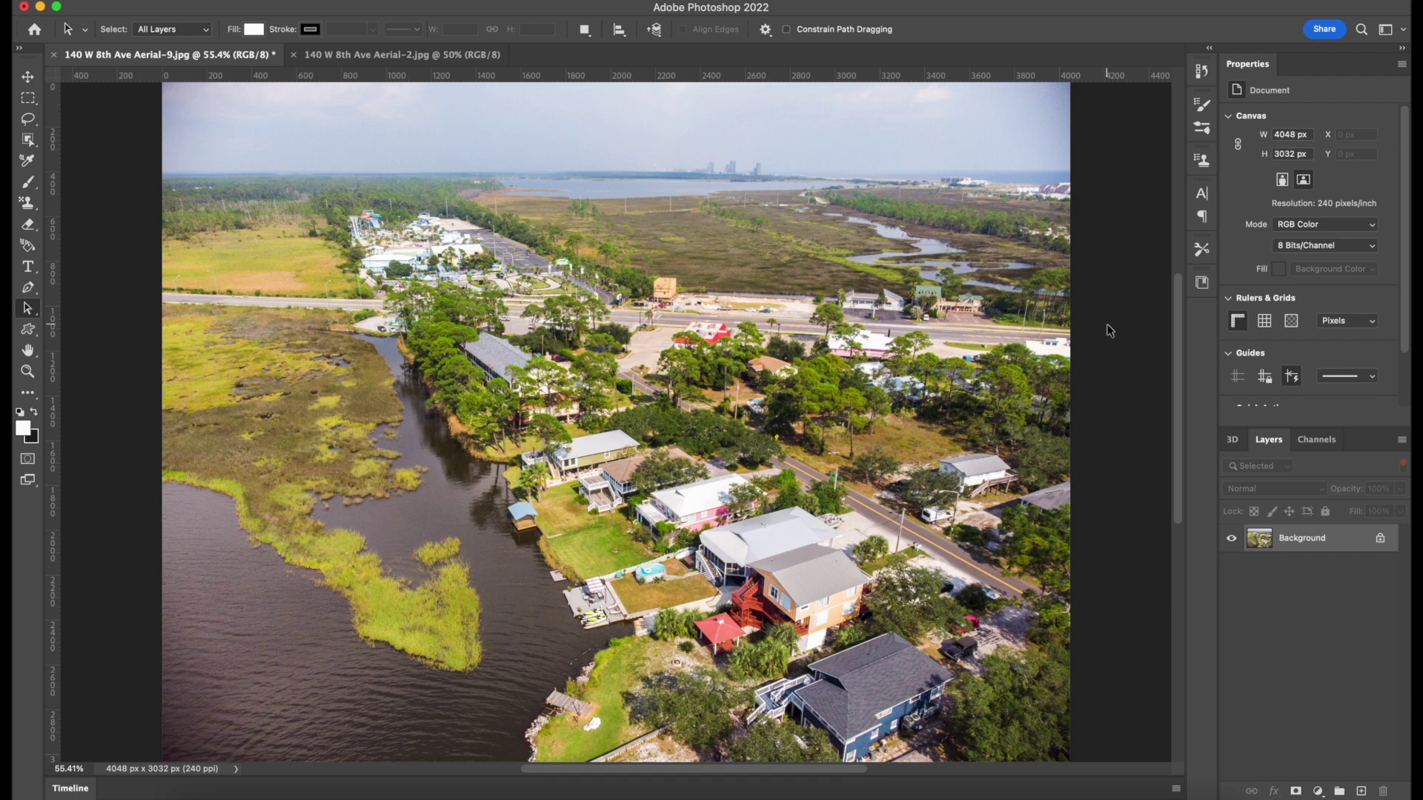
Zoom to 100%, select the standard Pen Tool, and place the first lot corner by the road.
key("super+1")
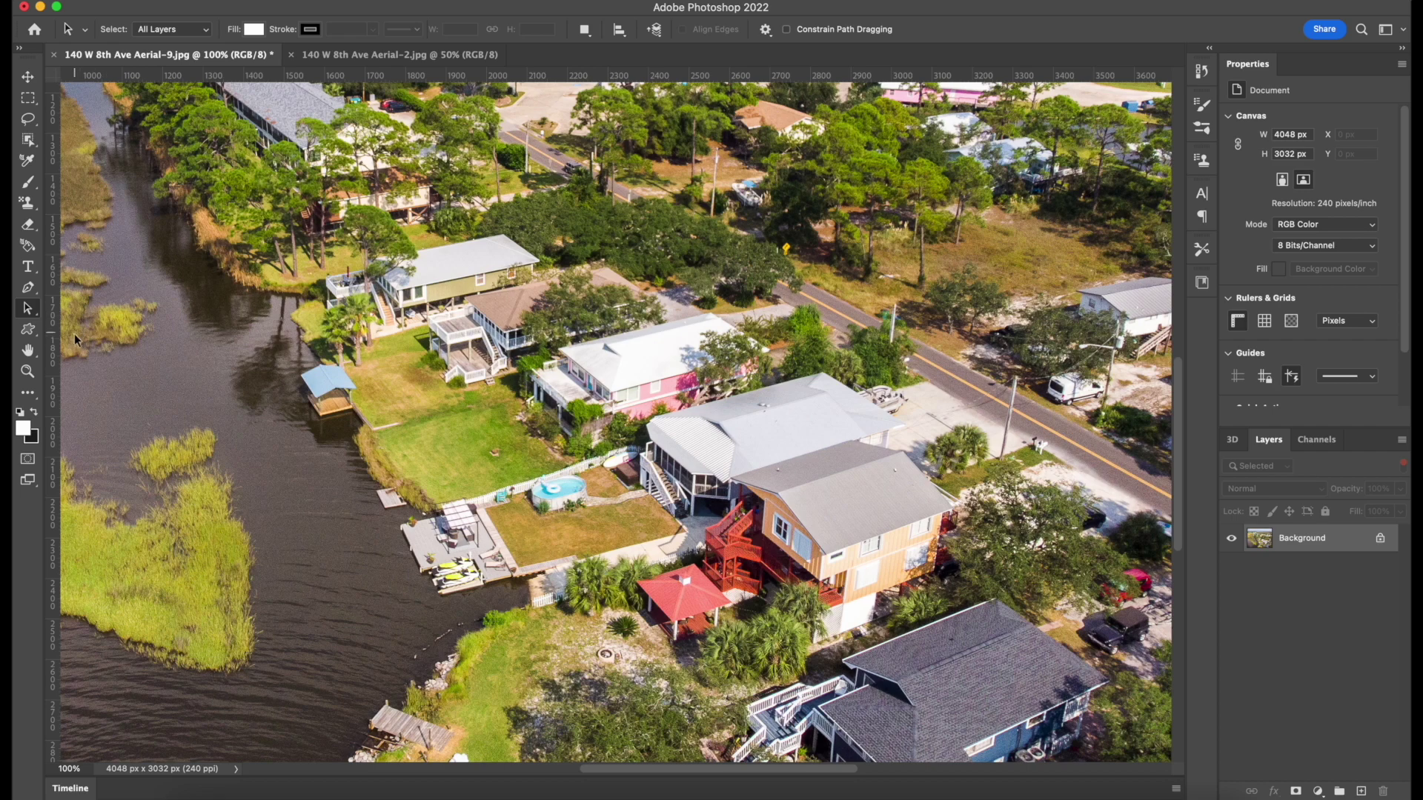
left_click(29, 288)
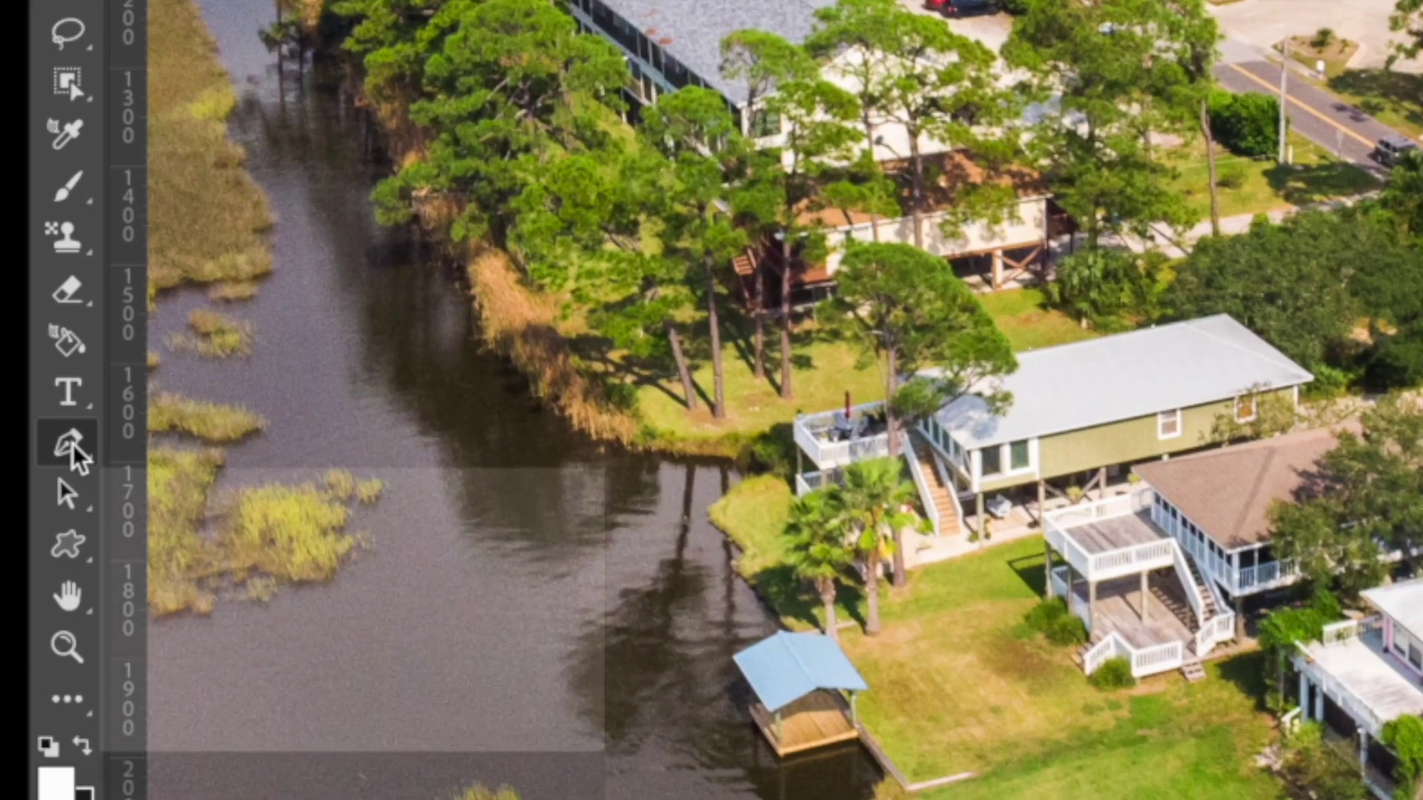
right_click(73, 443)
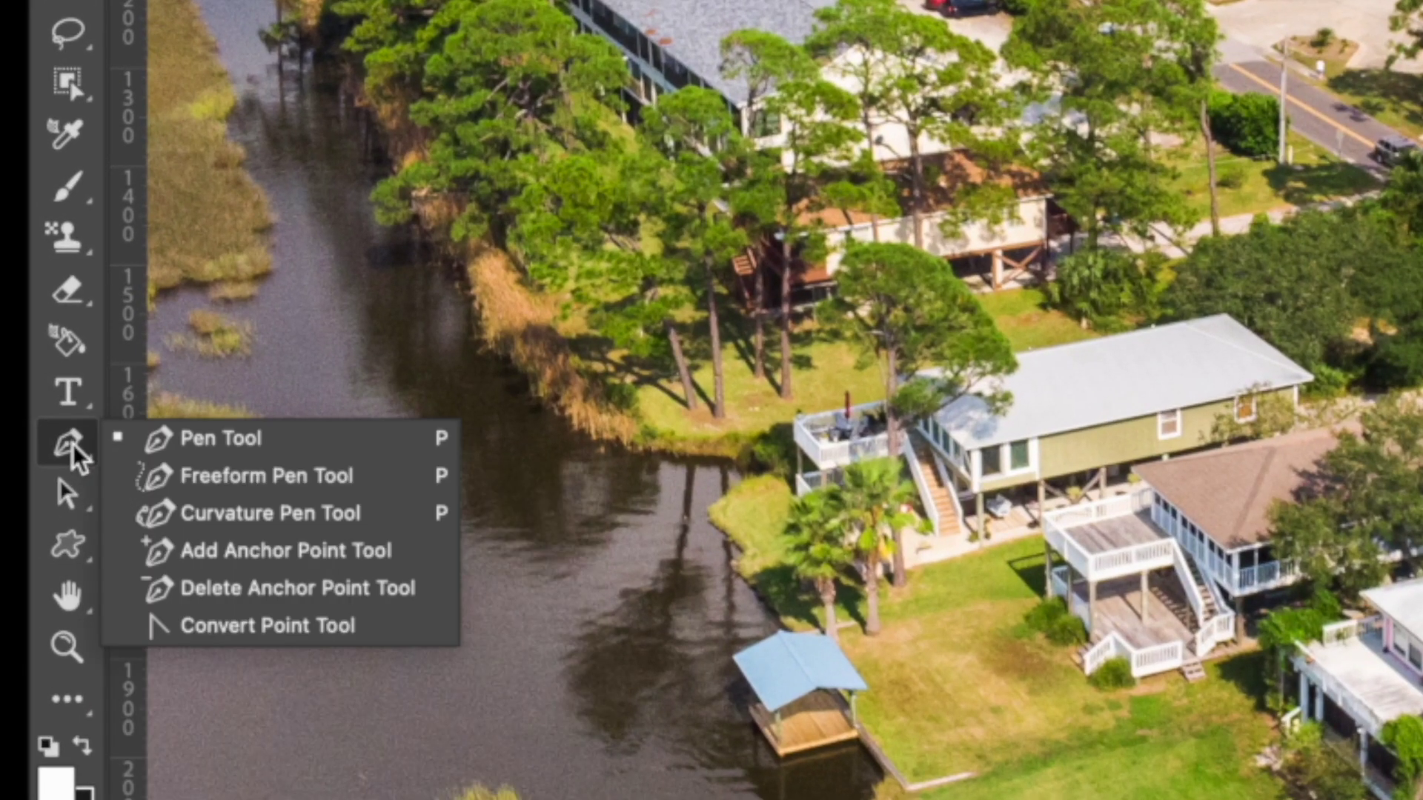
left_click(212, 441)
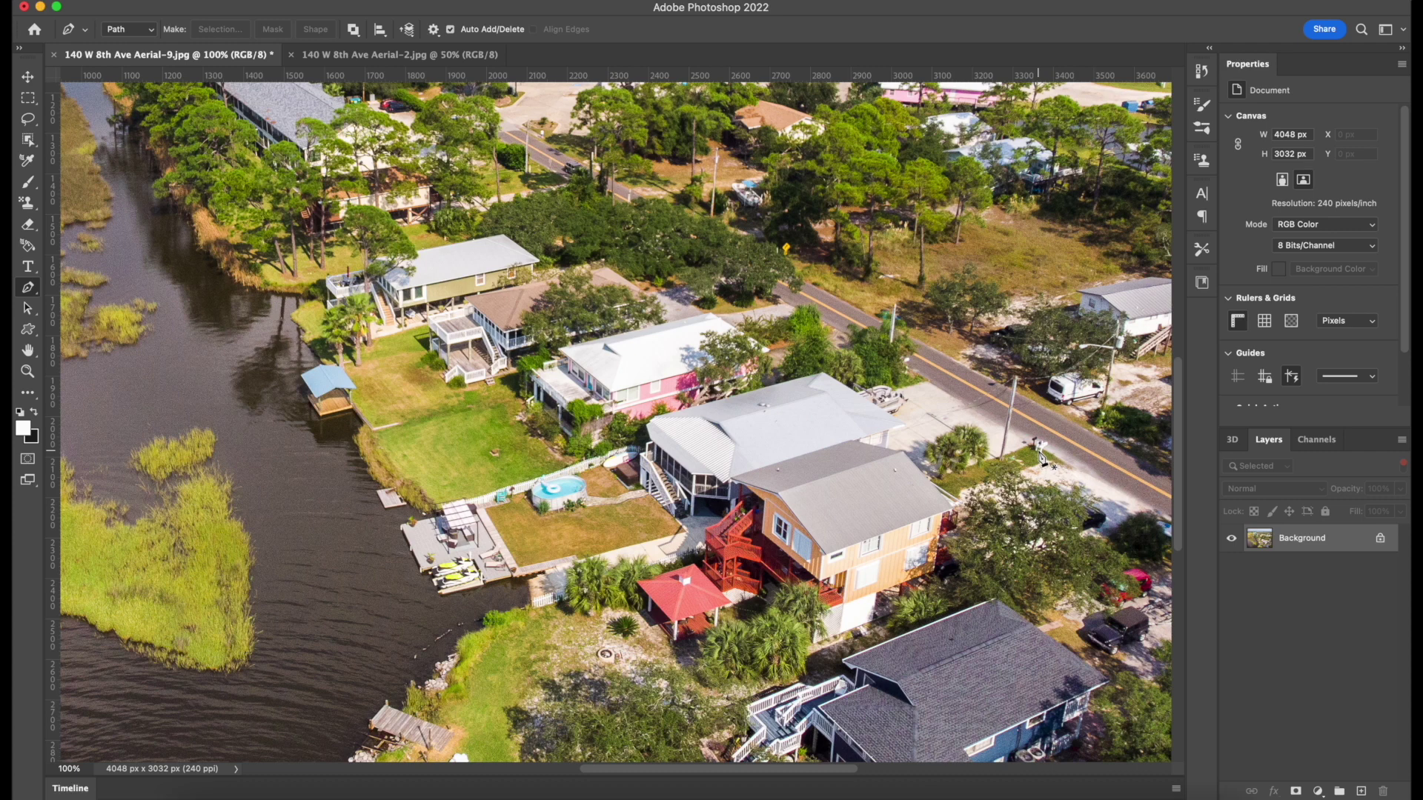
left_click(1043, 460)
Place the shoreline, dock-end and far roadside corners, closing the path on the first anchor.
left_click(452, 636)
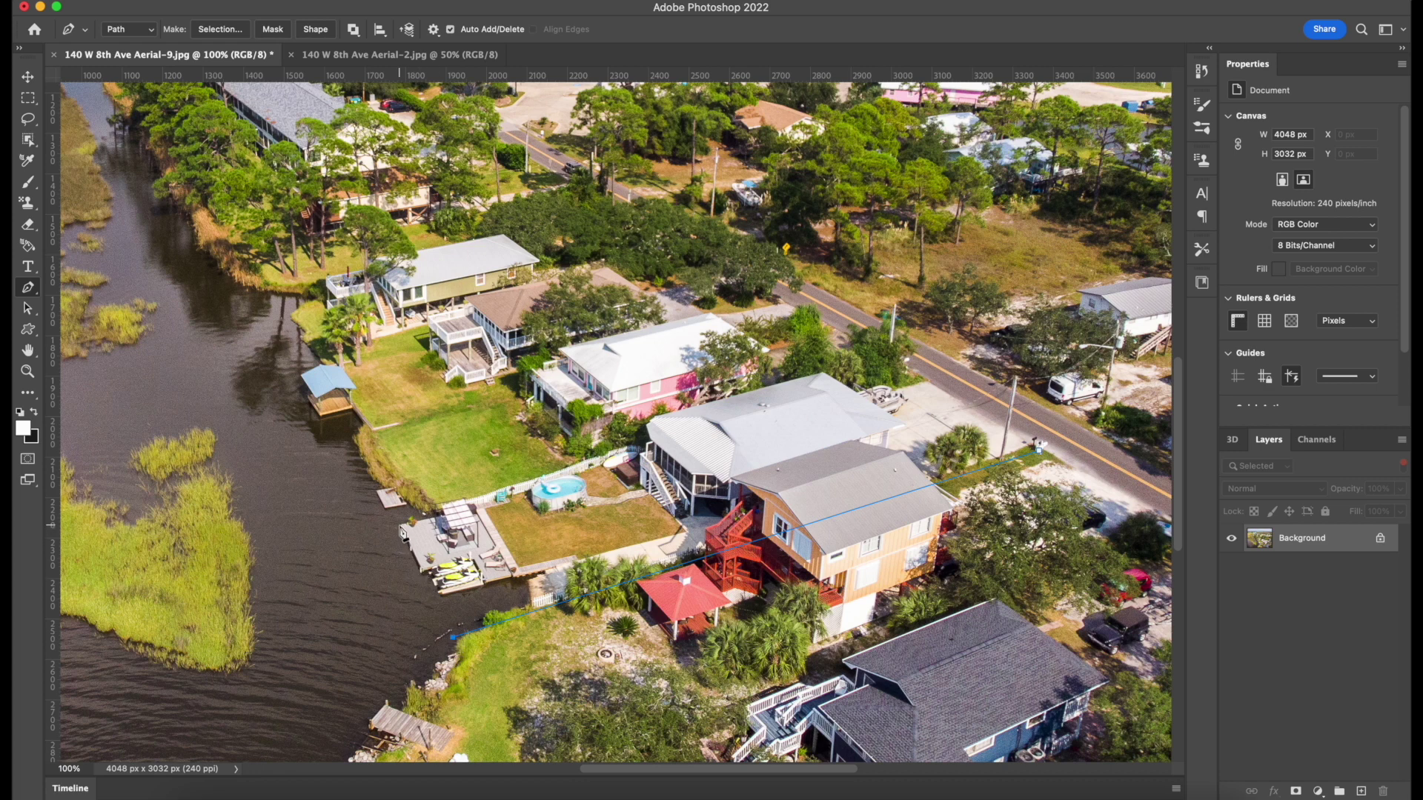
left_click(401, 526)
left_click(914, 374)
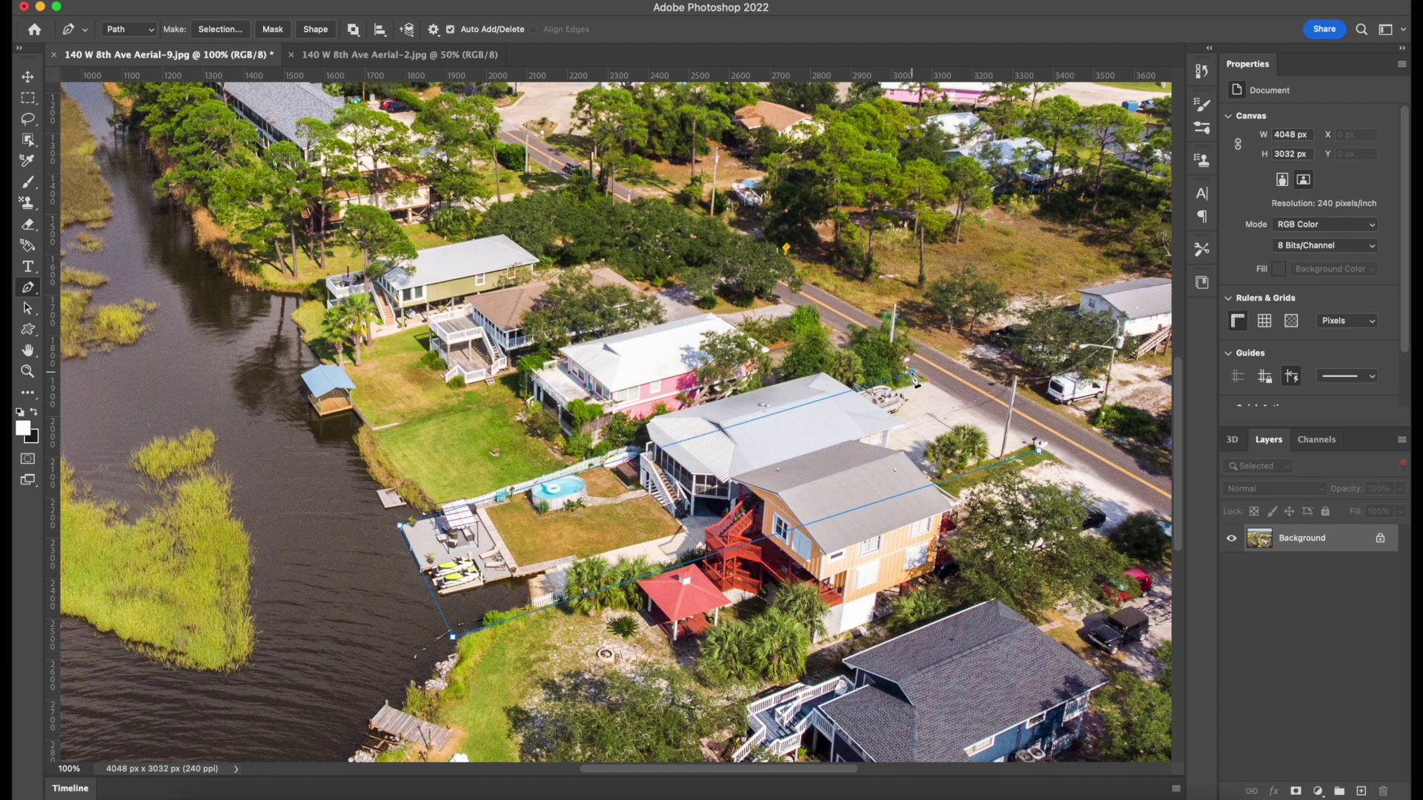
left_click(1039, 446)
Keep the standard Pen active and nudge the shoreline corner anchor up onto the lot line.
right_click(29, 289)
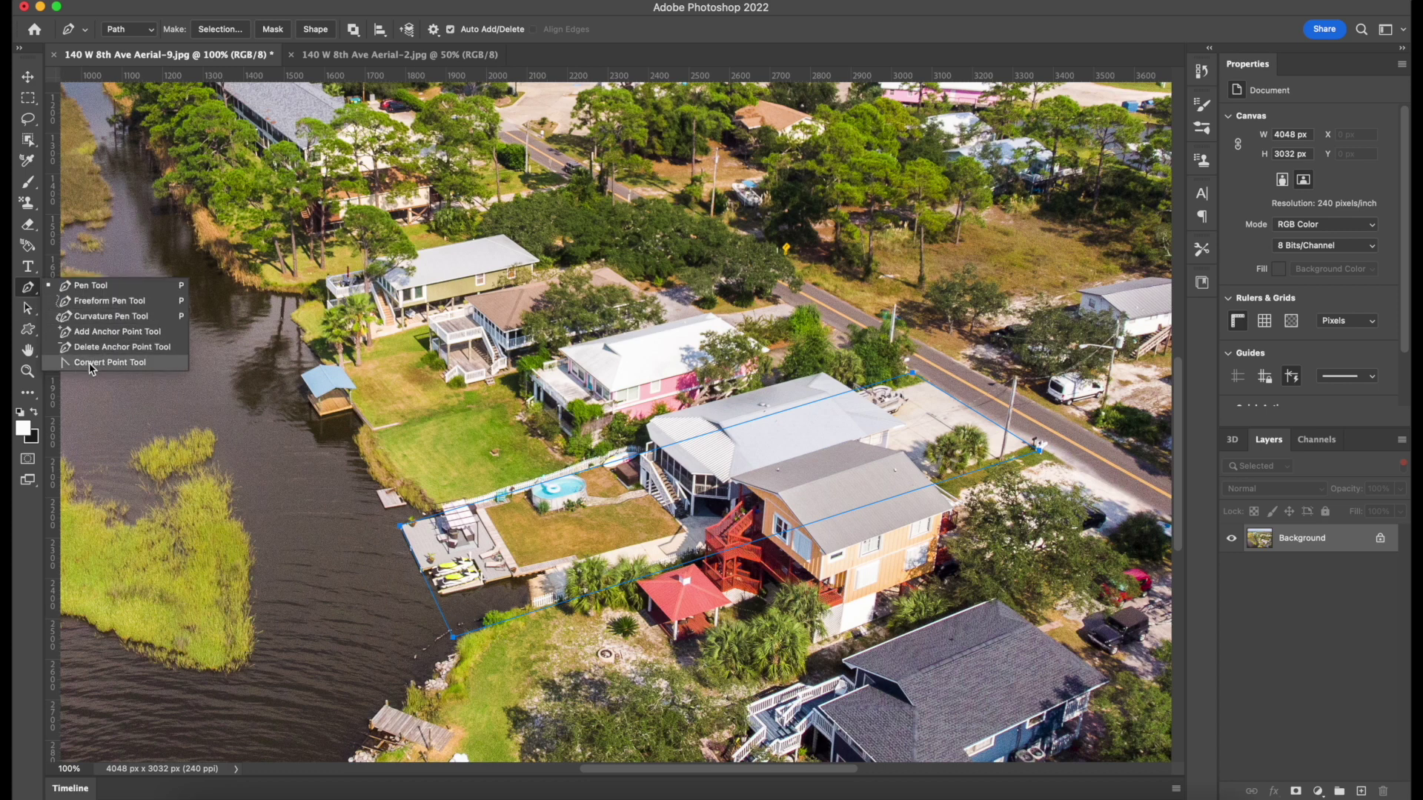
left_click(28, 286)
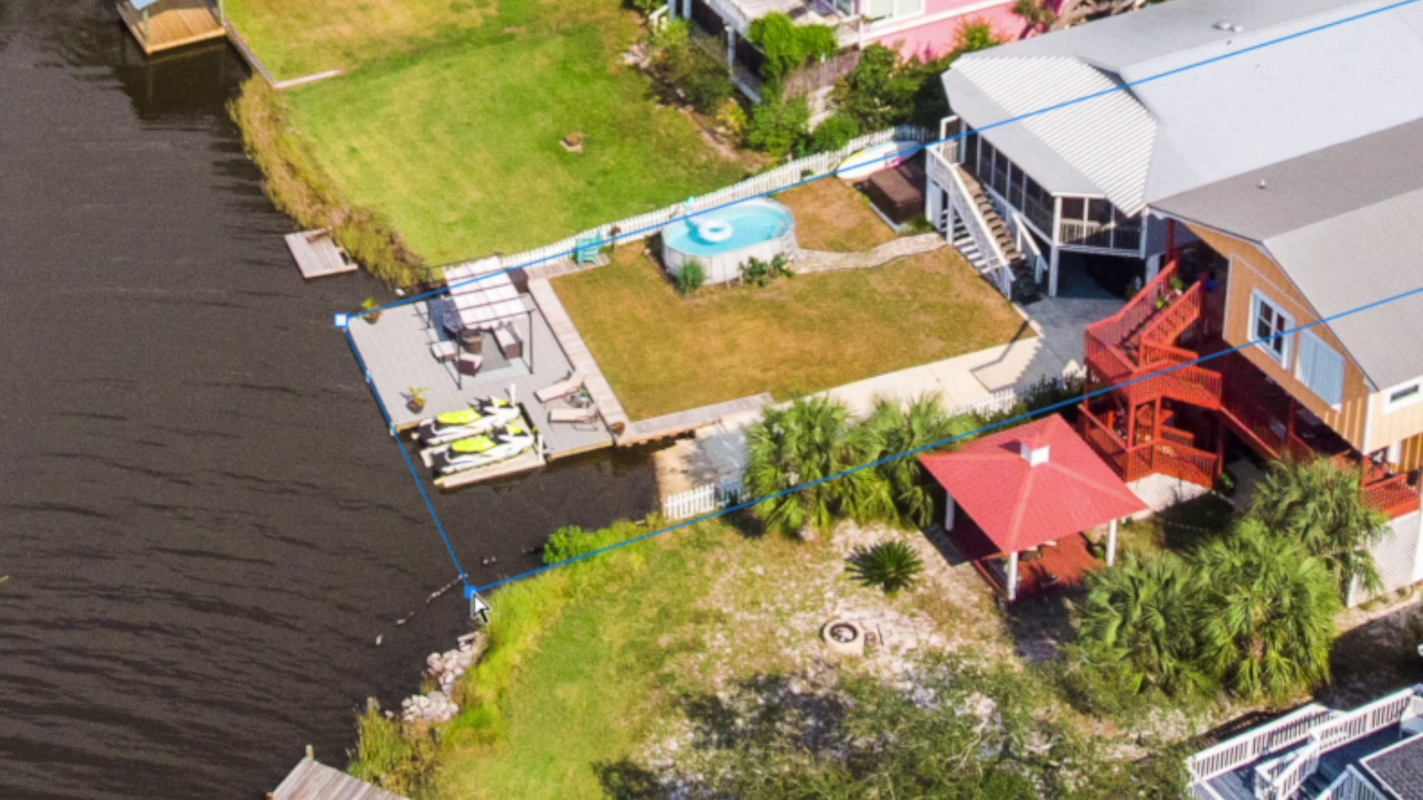
left_click_drag(472, 595, 460, 583)
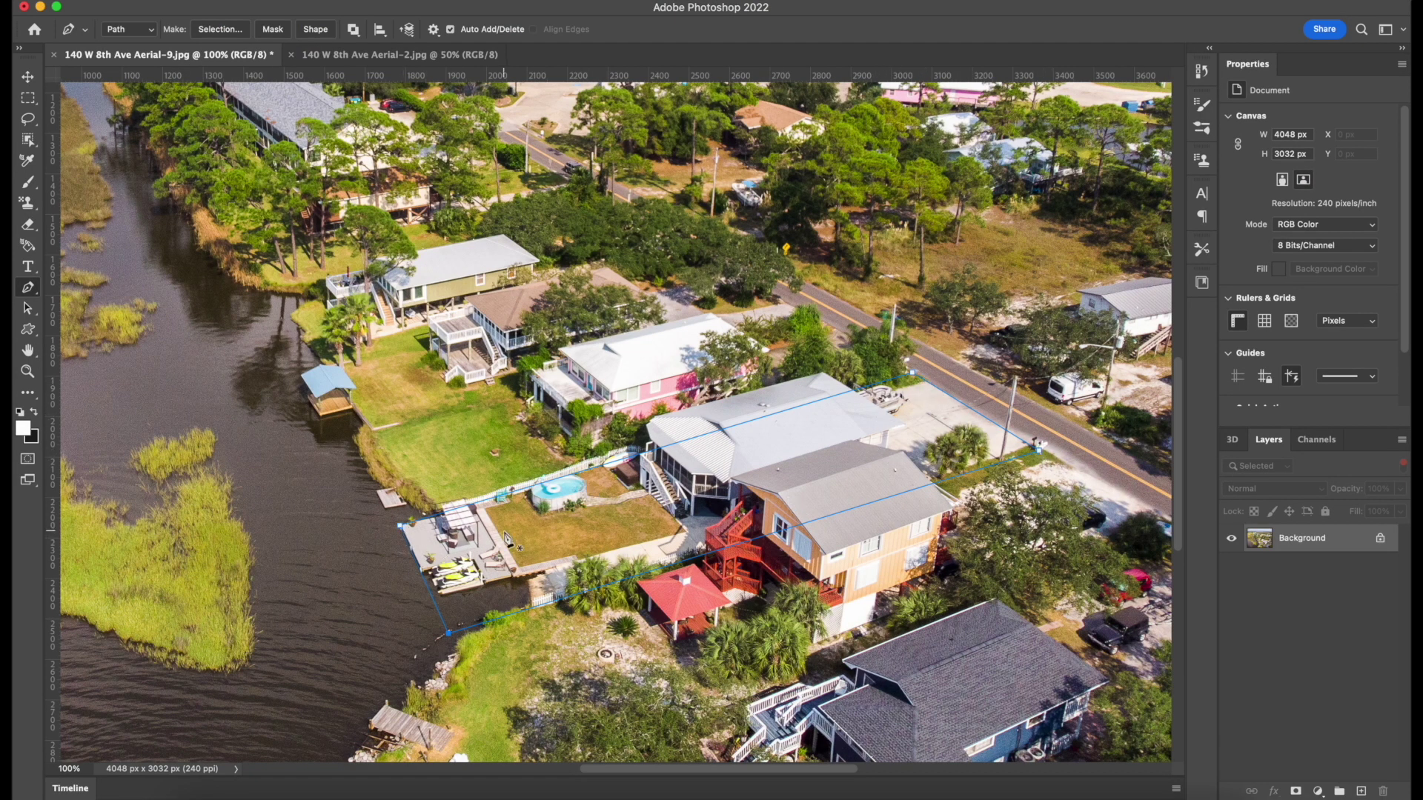
Add an empty Layer 1, then add, shift and remove a test anchor on the path's upper edge.
left_click(1362, 791)
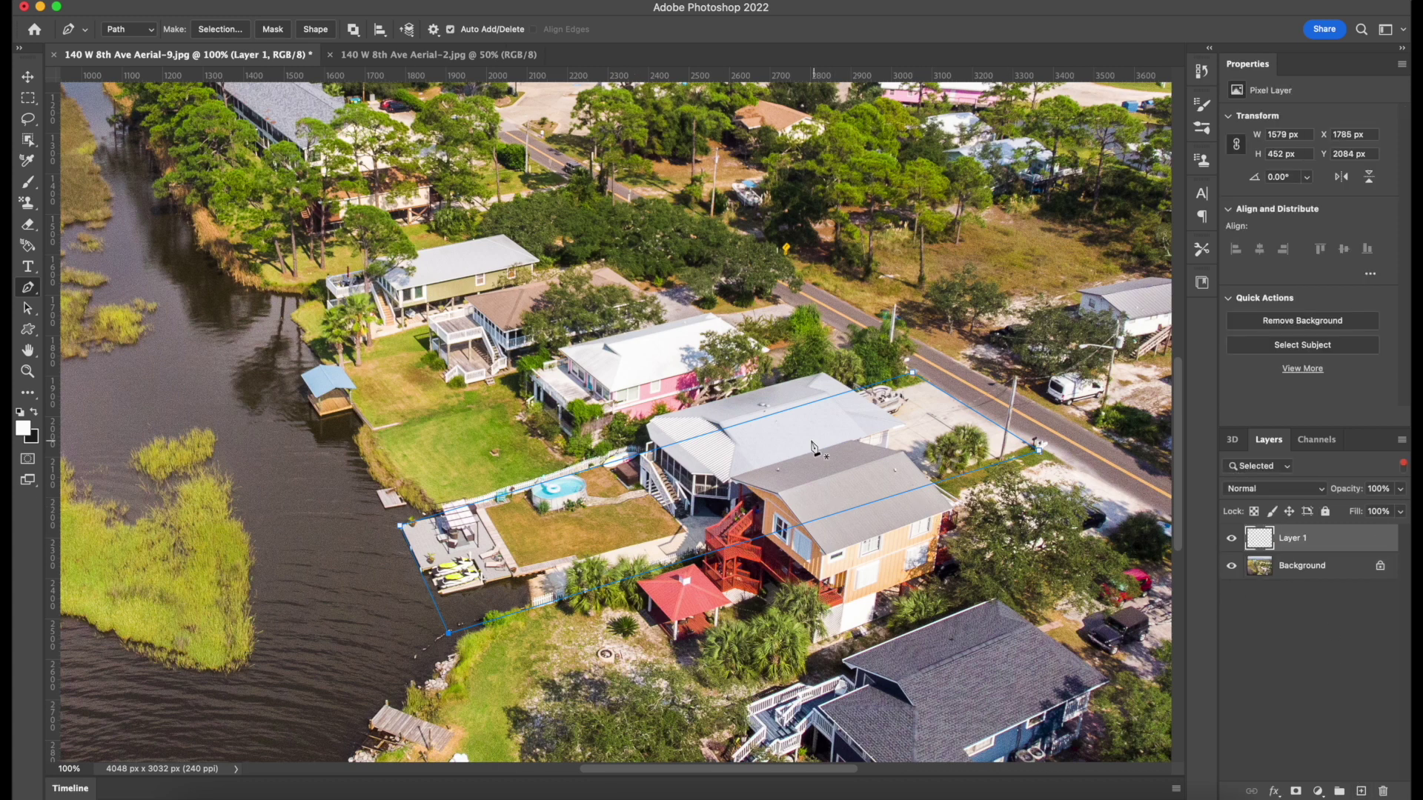
left_click(776, 412)
left_click_drag(776, 413, 767, 416)
left_click(768, 417)
Add and remove a test anchor on the lower edge, then open Stroke Path and cancel it.
left_click(990, 467)
left_click(990, 468)
right_click(757, 542)
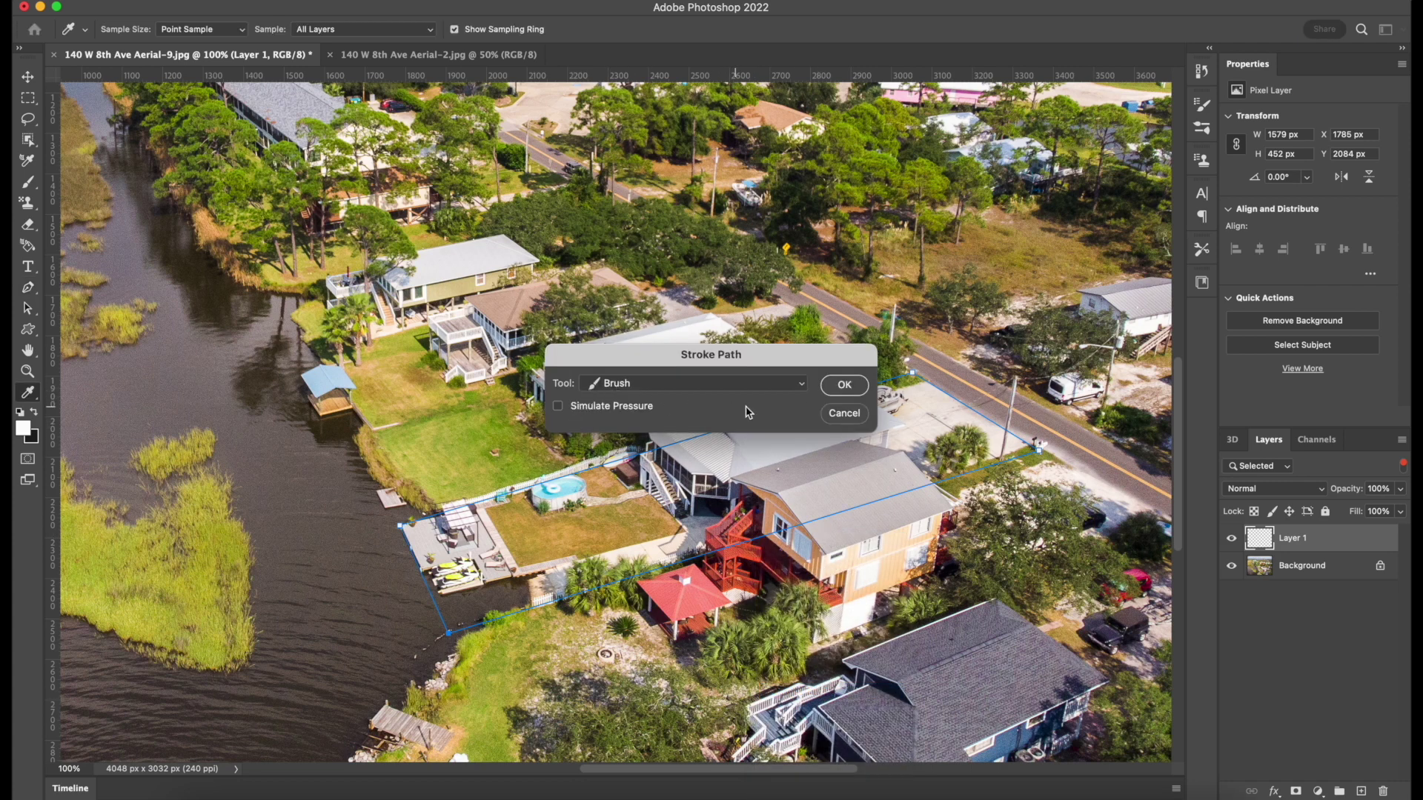
left_click(844, 413)
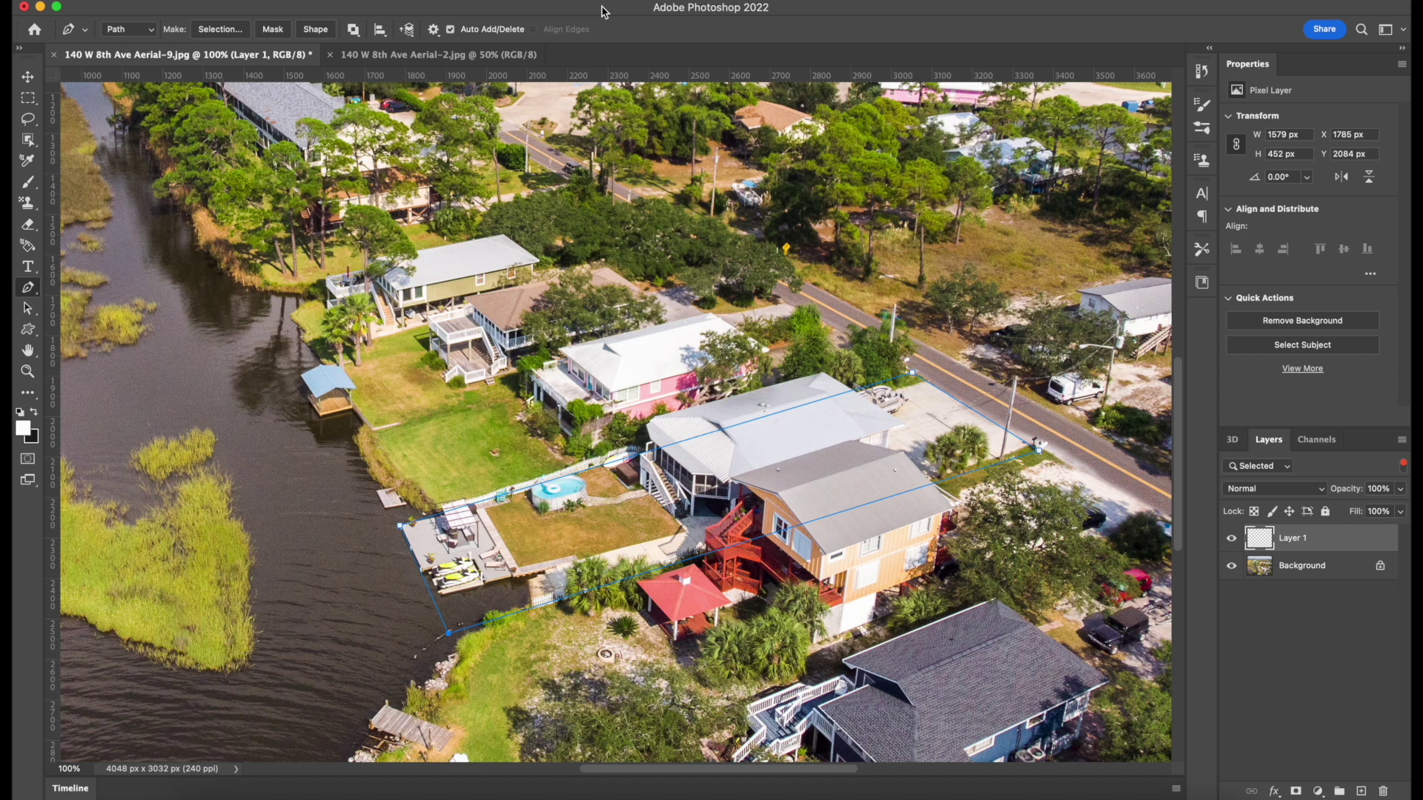
Switch to the Brush and set its size to 20 px in the brush preset picker.
key("b")
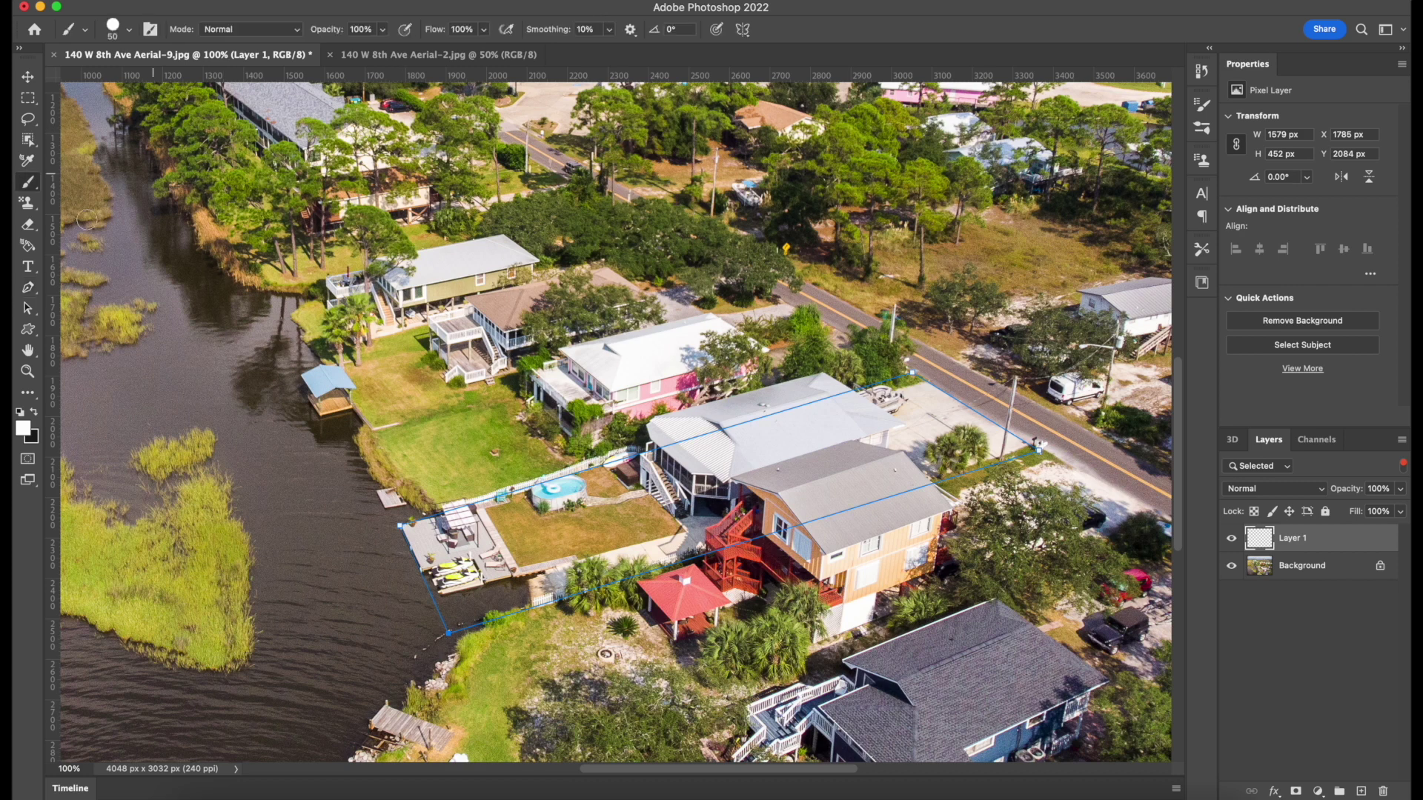
left_click(122, 29)
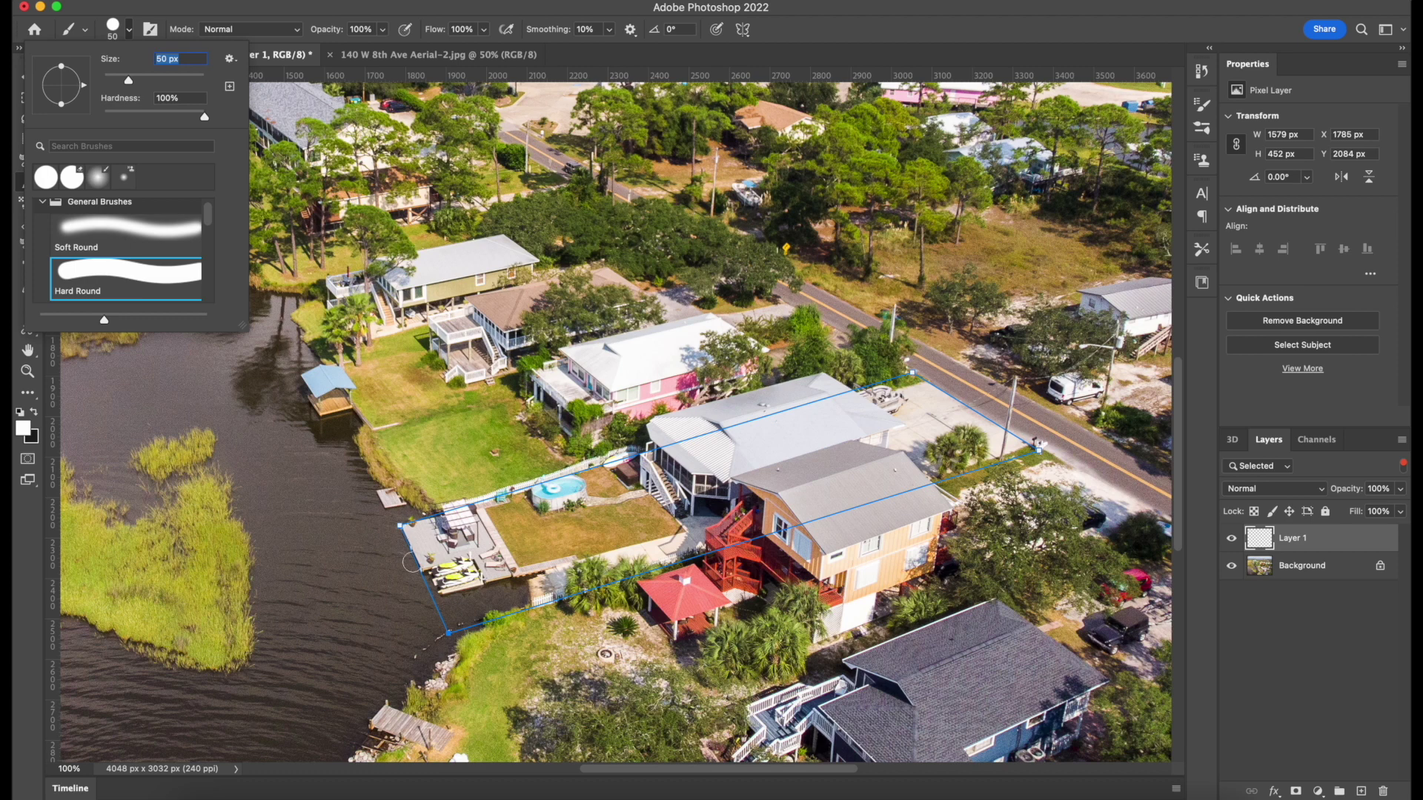
key("Escape")
key("super+minus")
key("super+minus")
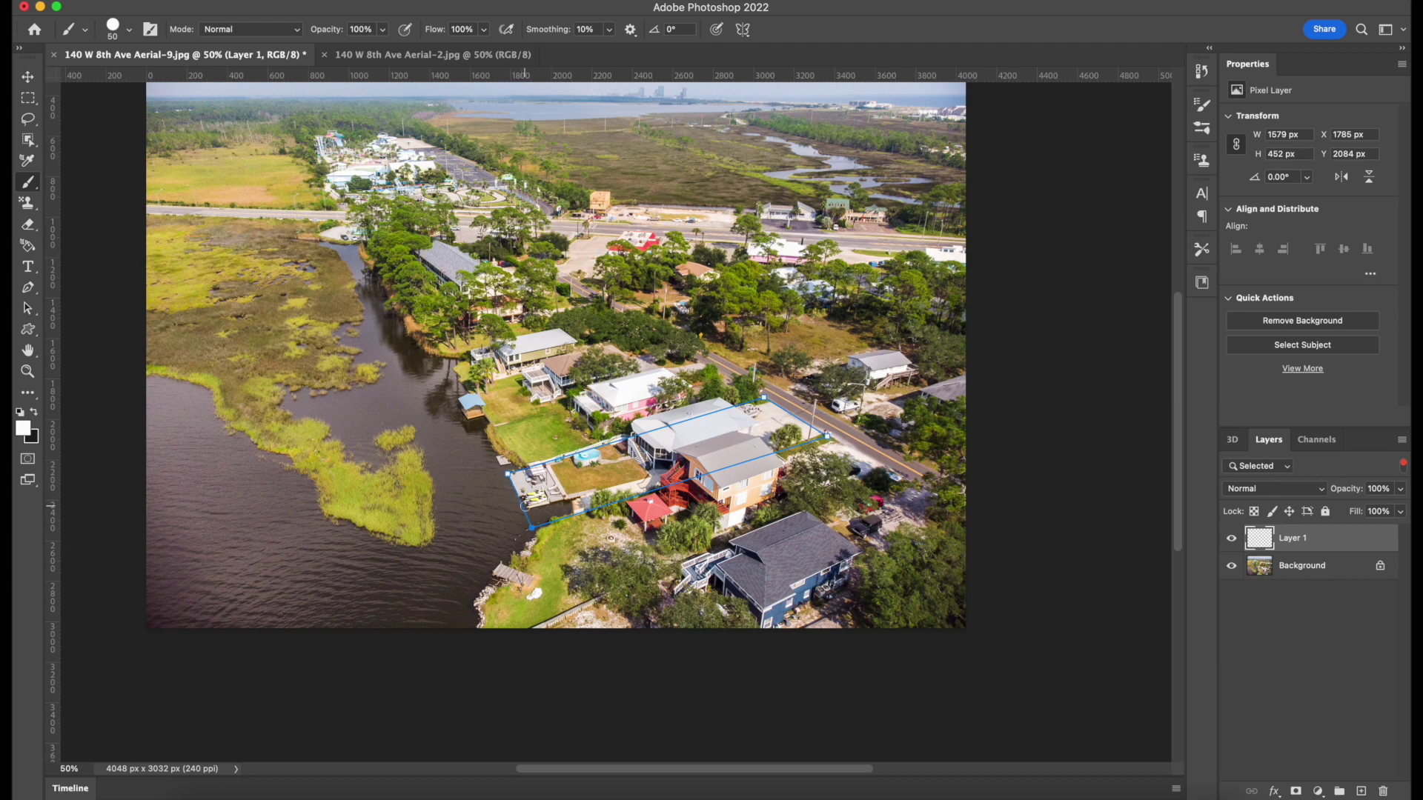
key("super+plus")
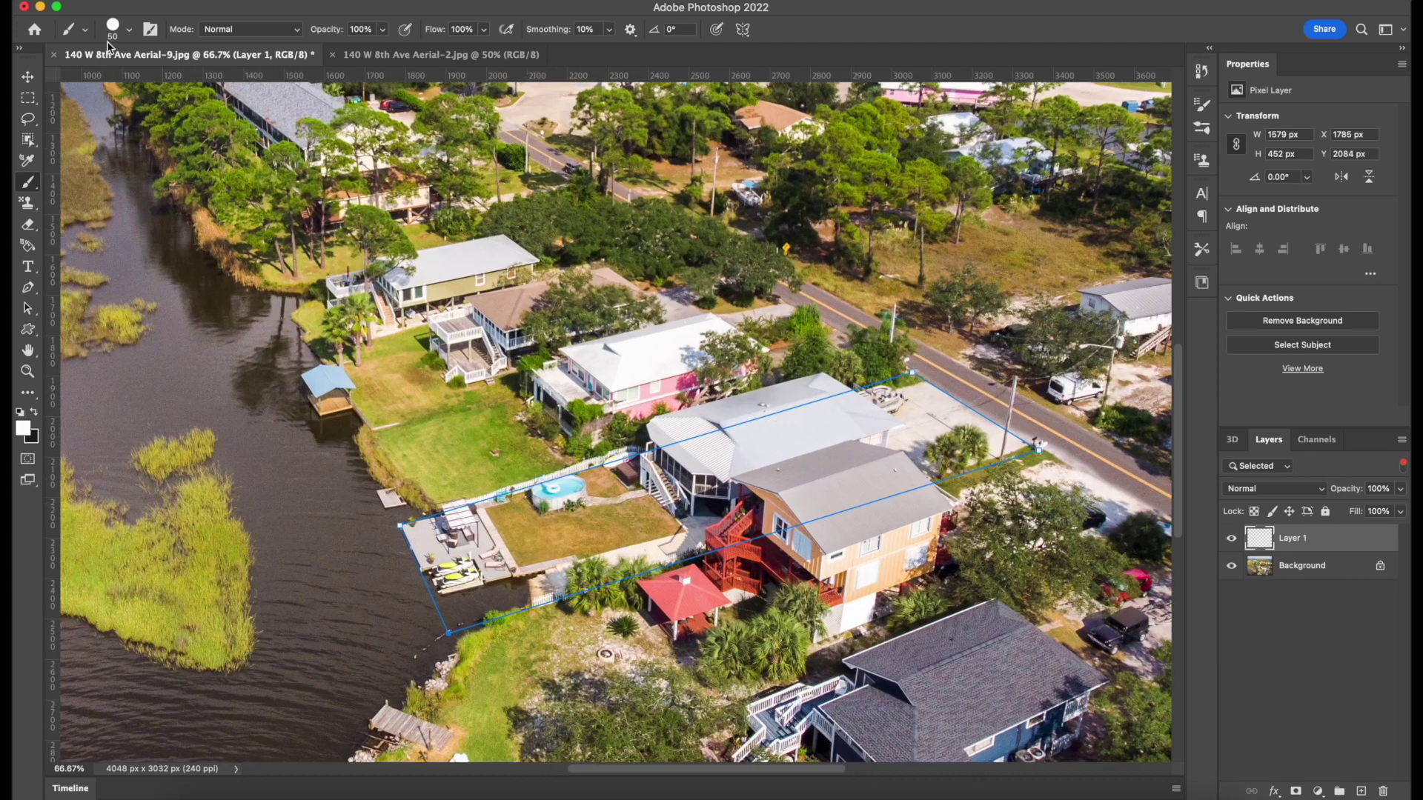
left_click(81, 31)
left_click(118, 32)
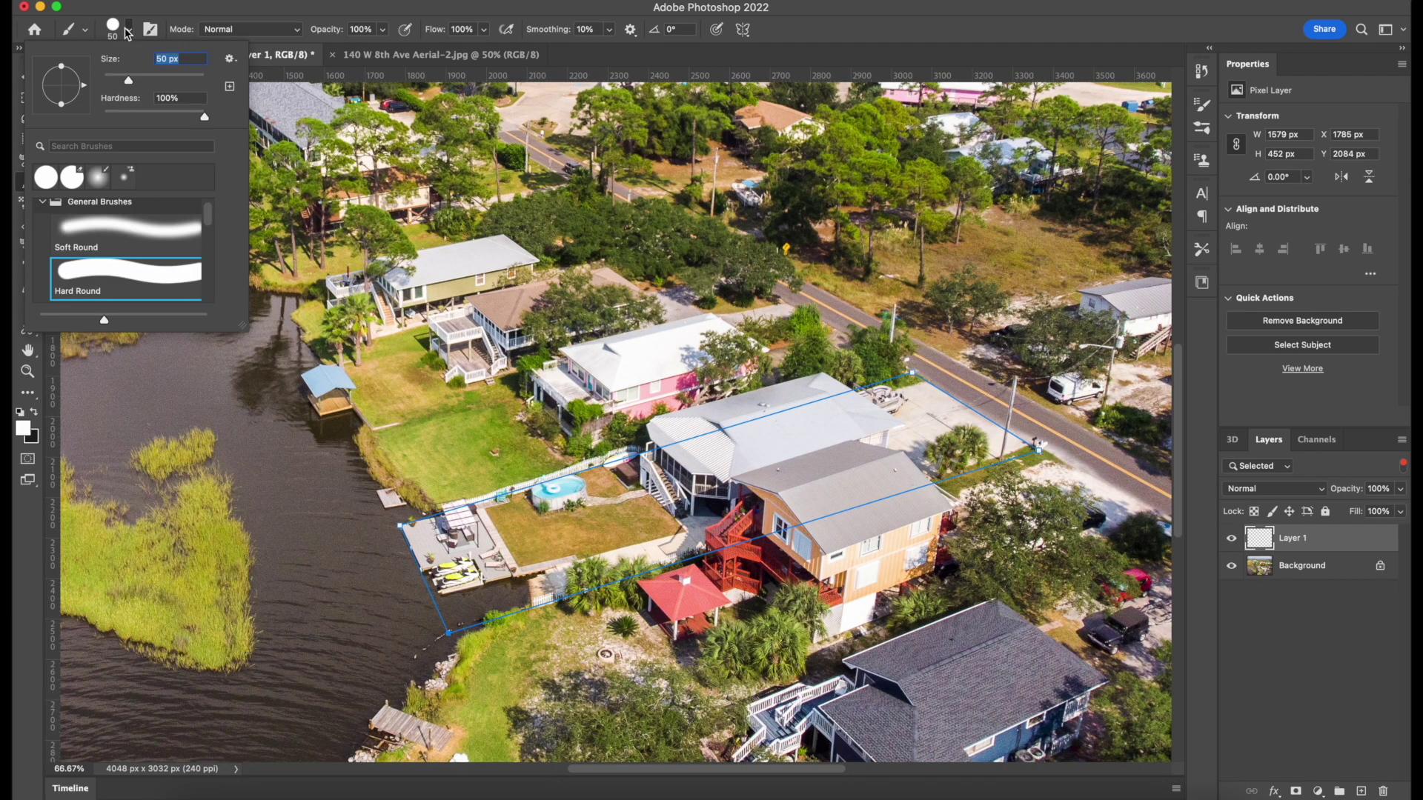
left_click_drag(129, 81, 116, 87)
left_click(169, 15)
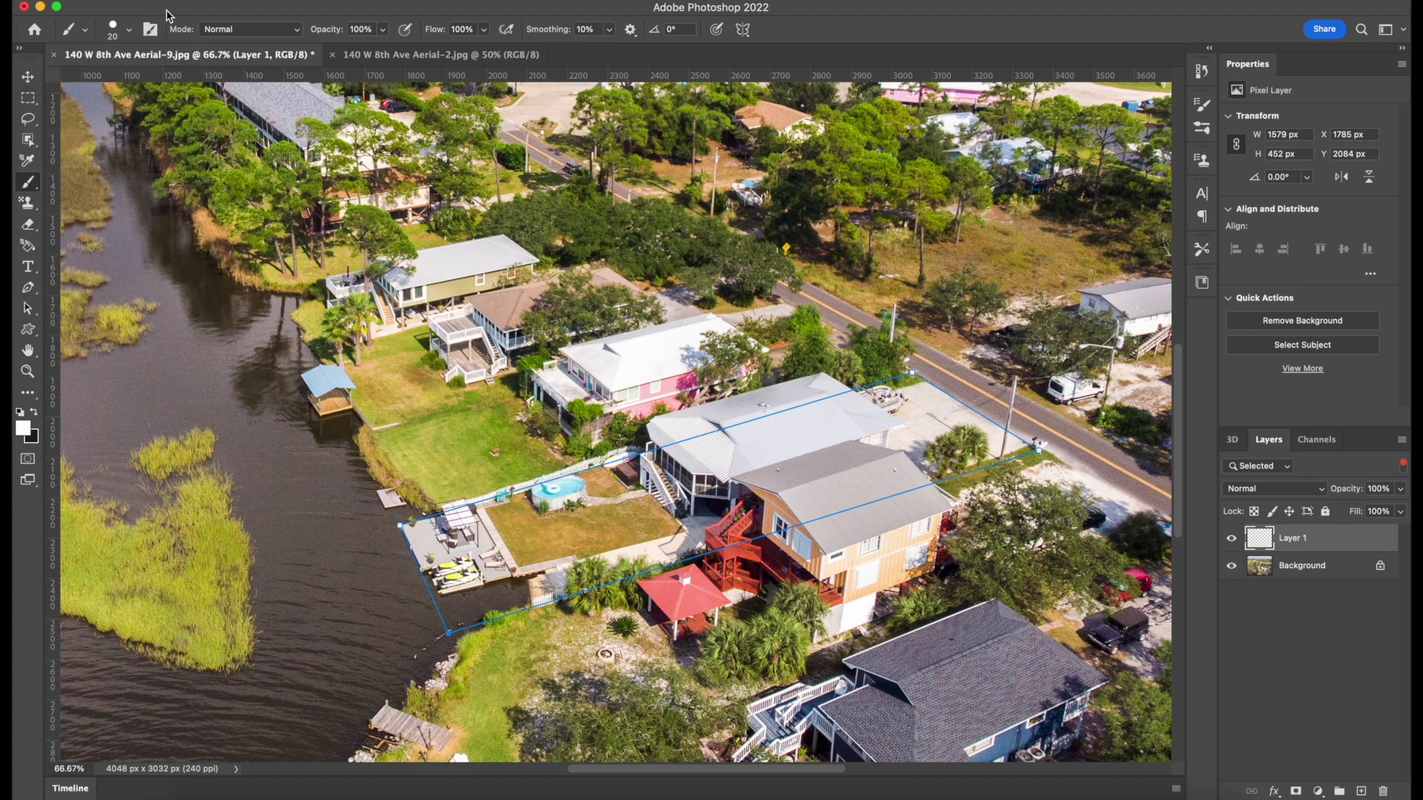
Set the foreground colour to near-white f9f9f9.
left_click(23, 428)
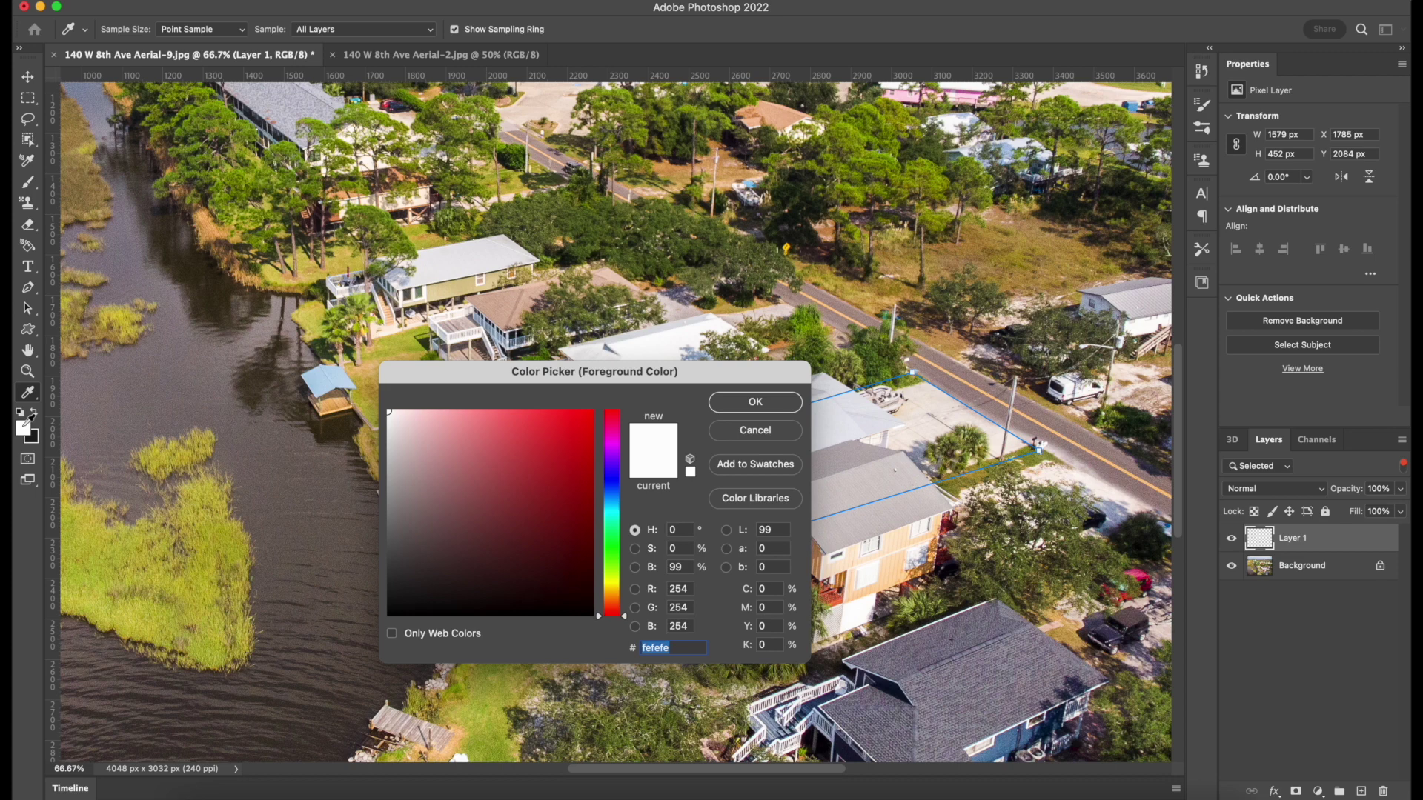
left_click_drag(611, 552, 613, 597)
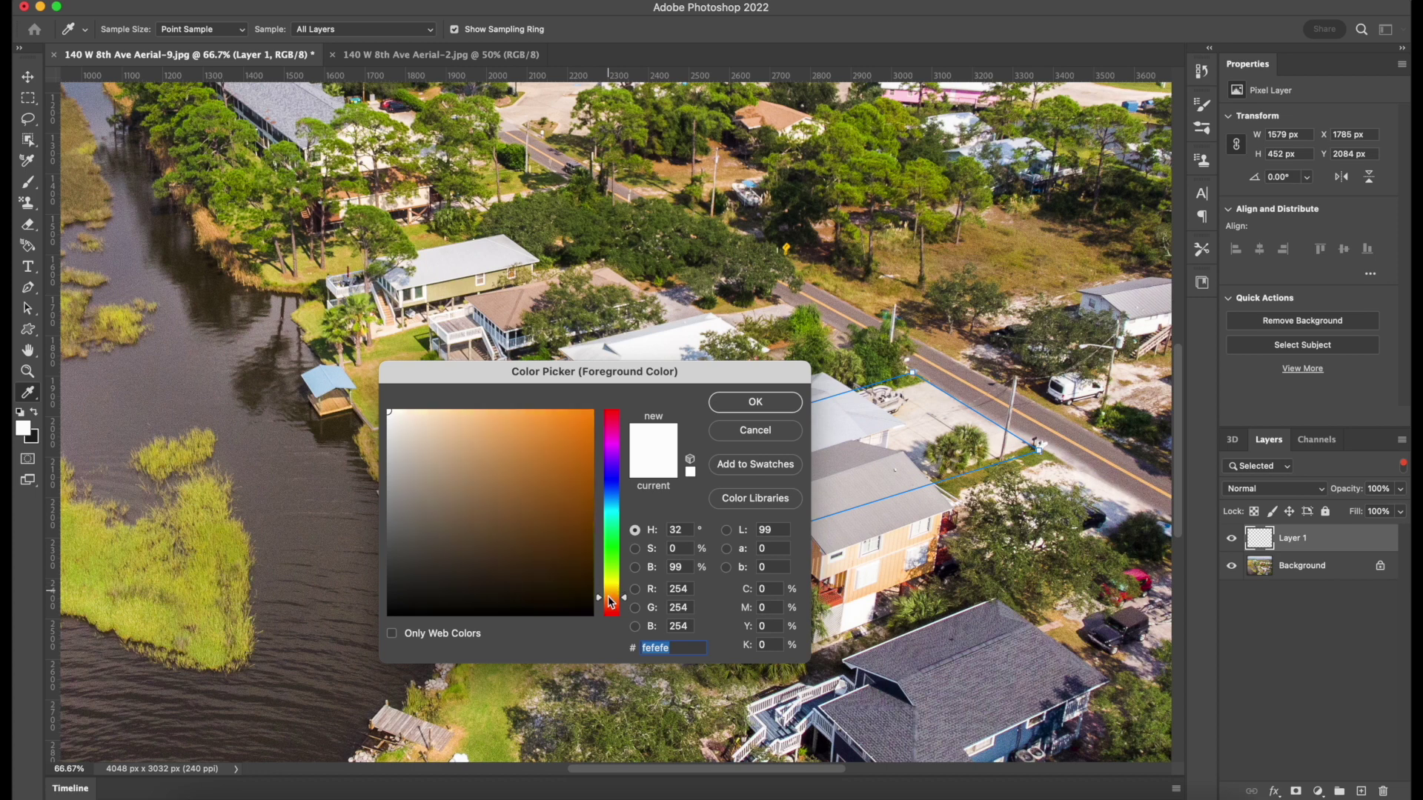
left_click(349, 400)
left_click(752, 402)
key("b")
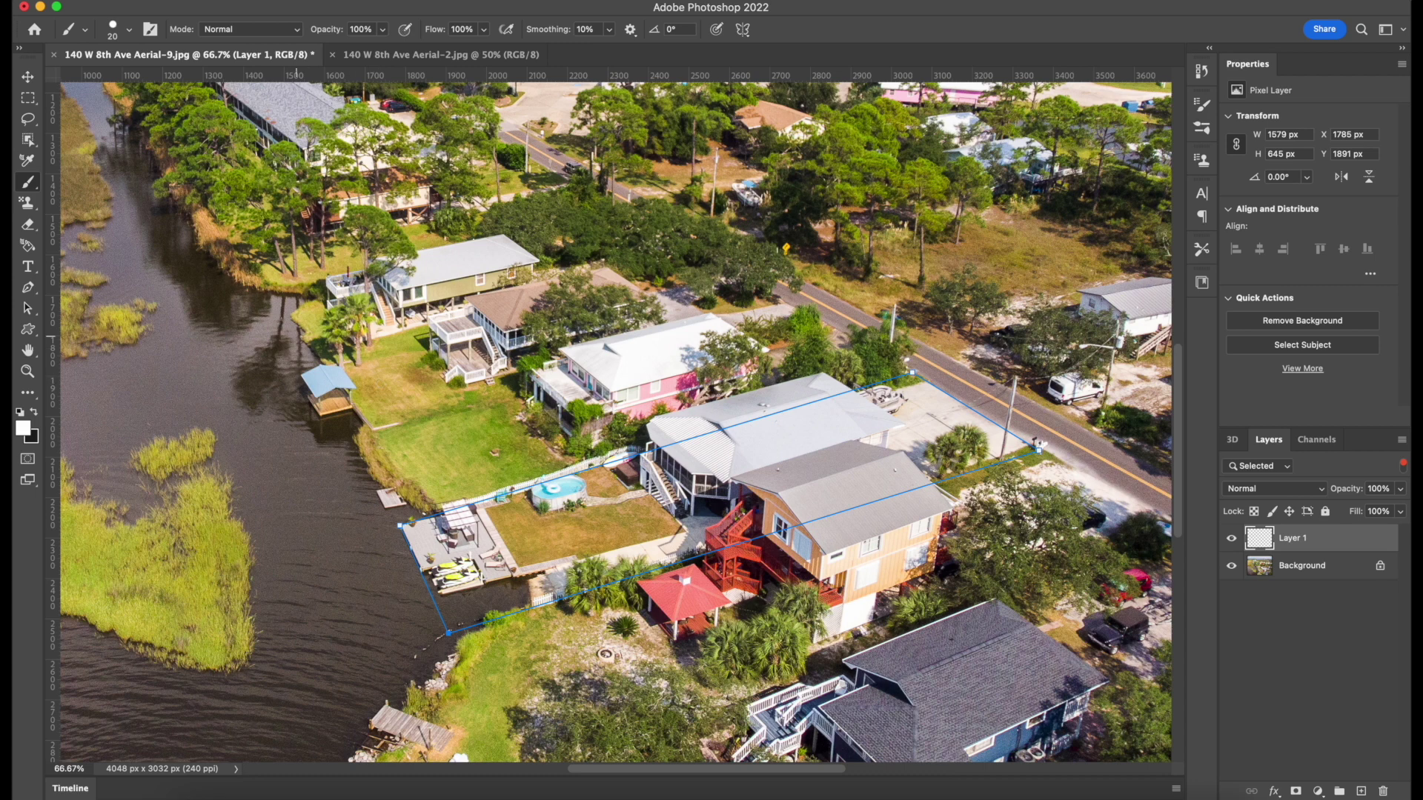
Stroke the lot path onto Layer 1 with the white brush using Stroke Path (Tool: Brush).
key("p")
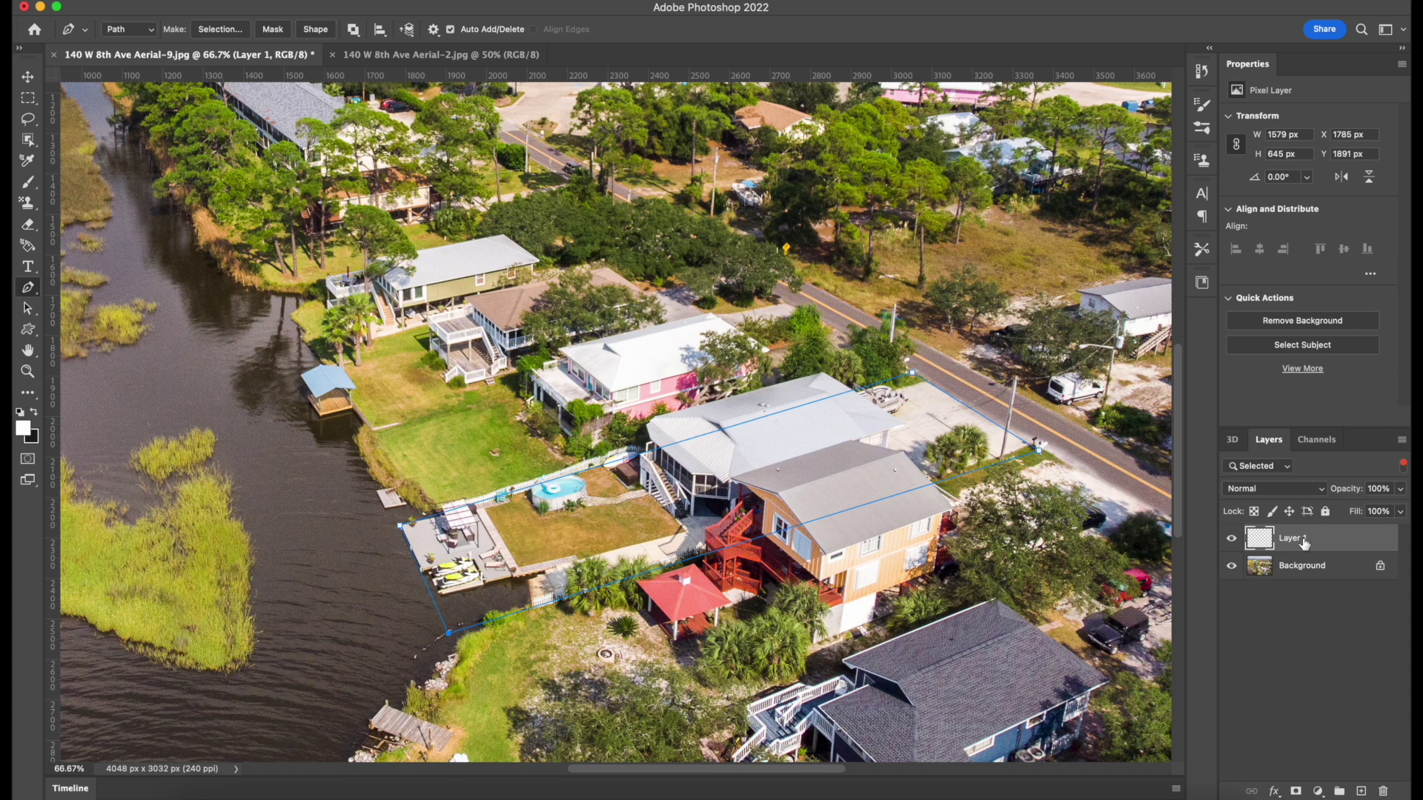
right_click(608, 588)
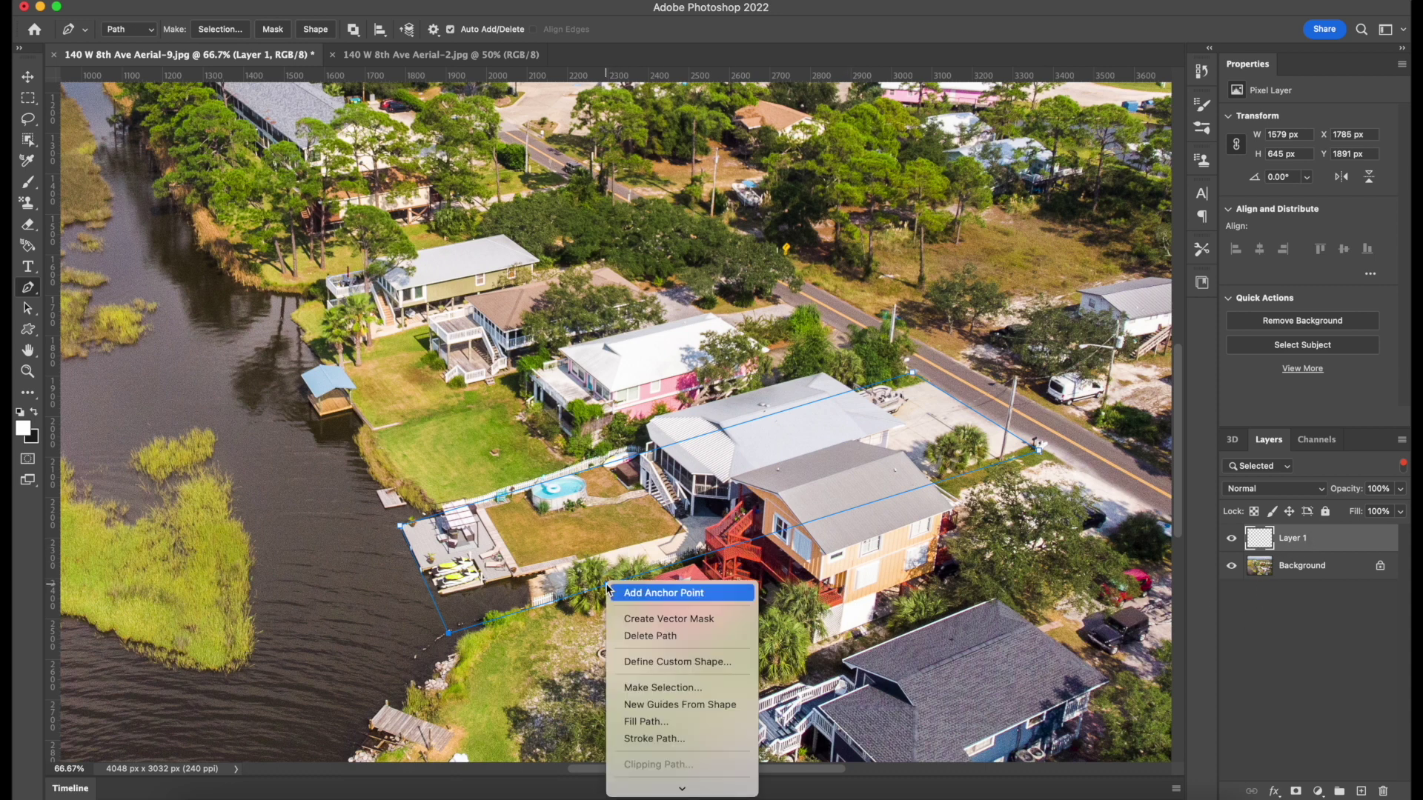
left_click(662, 739)
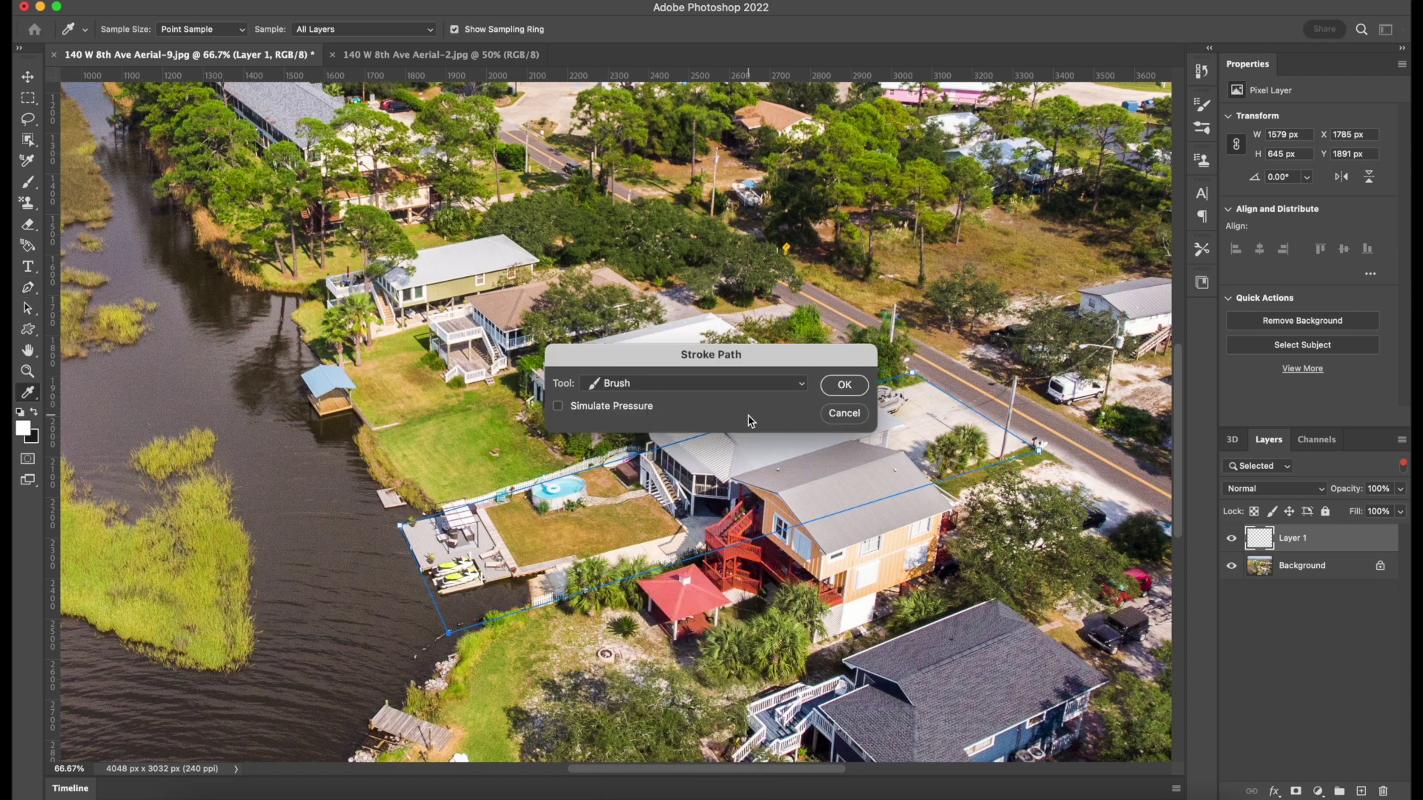
left_click(844, 386)
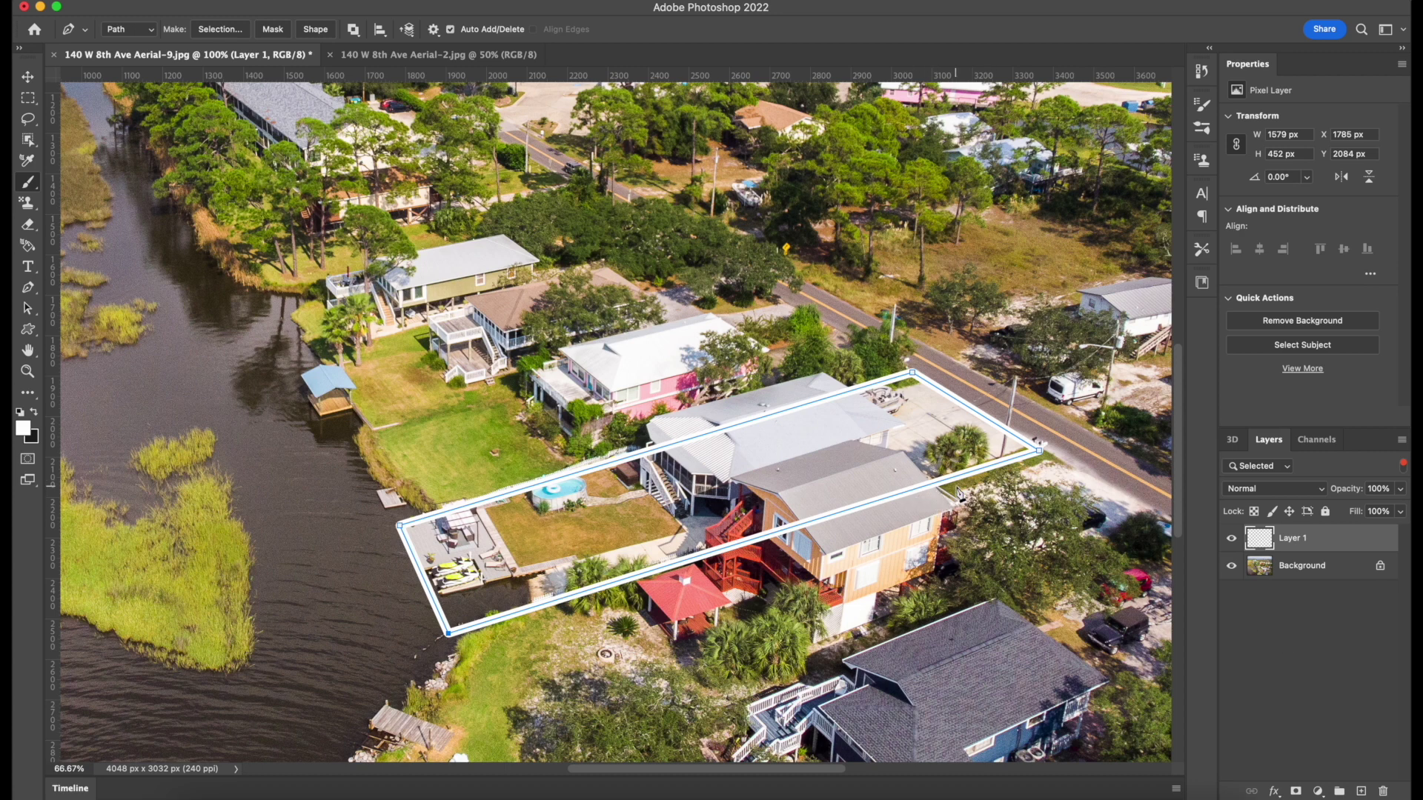
Add two anchors to the lot outline, attach a layer mask to Layer 1, and switch to the Brush.
left_click(939, 482)
left_click(682, 442)
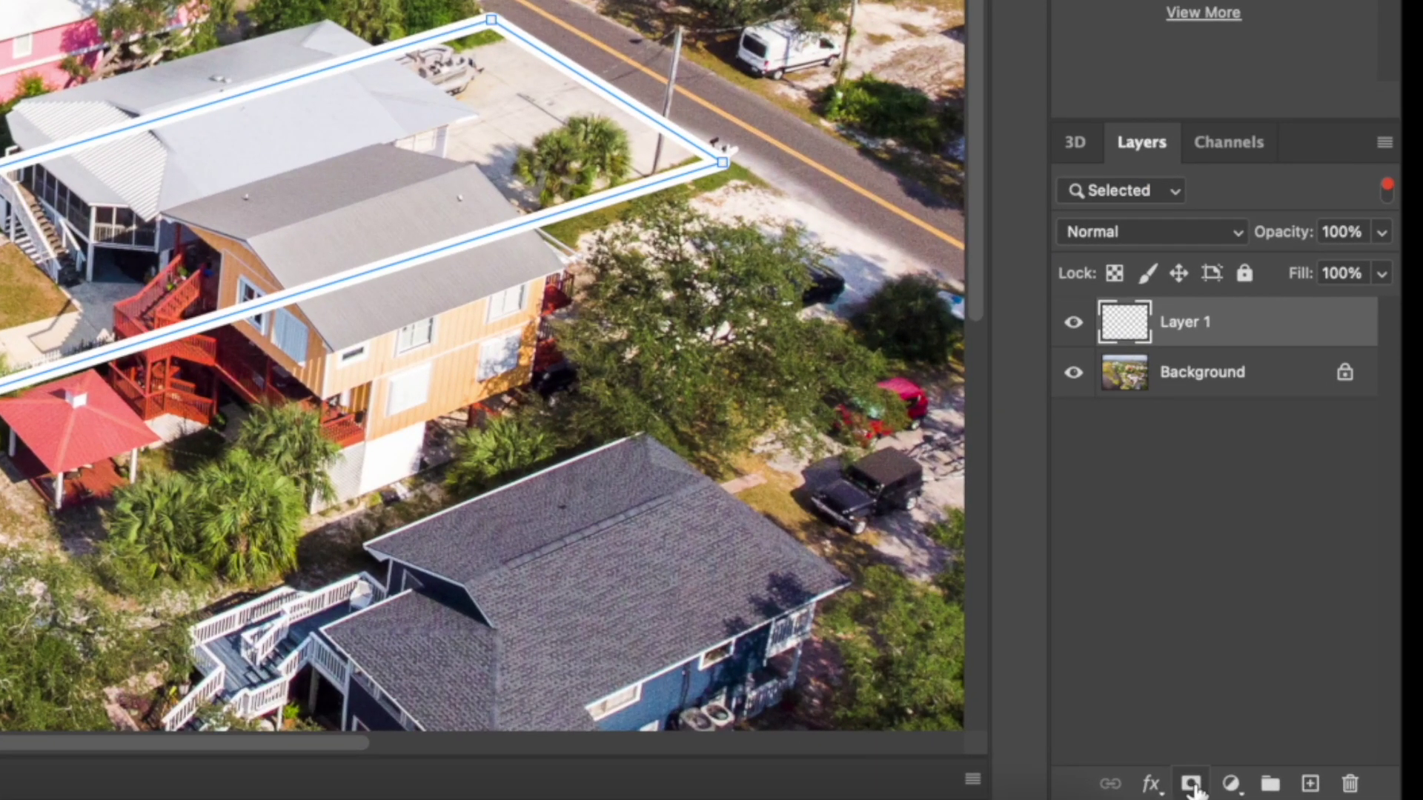
left_click(1192, 786)
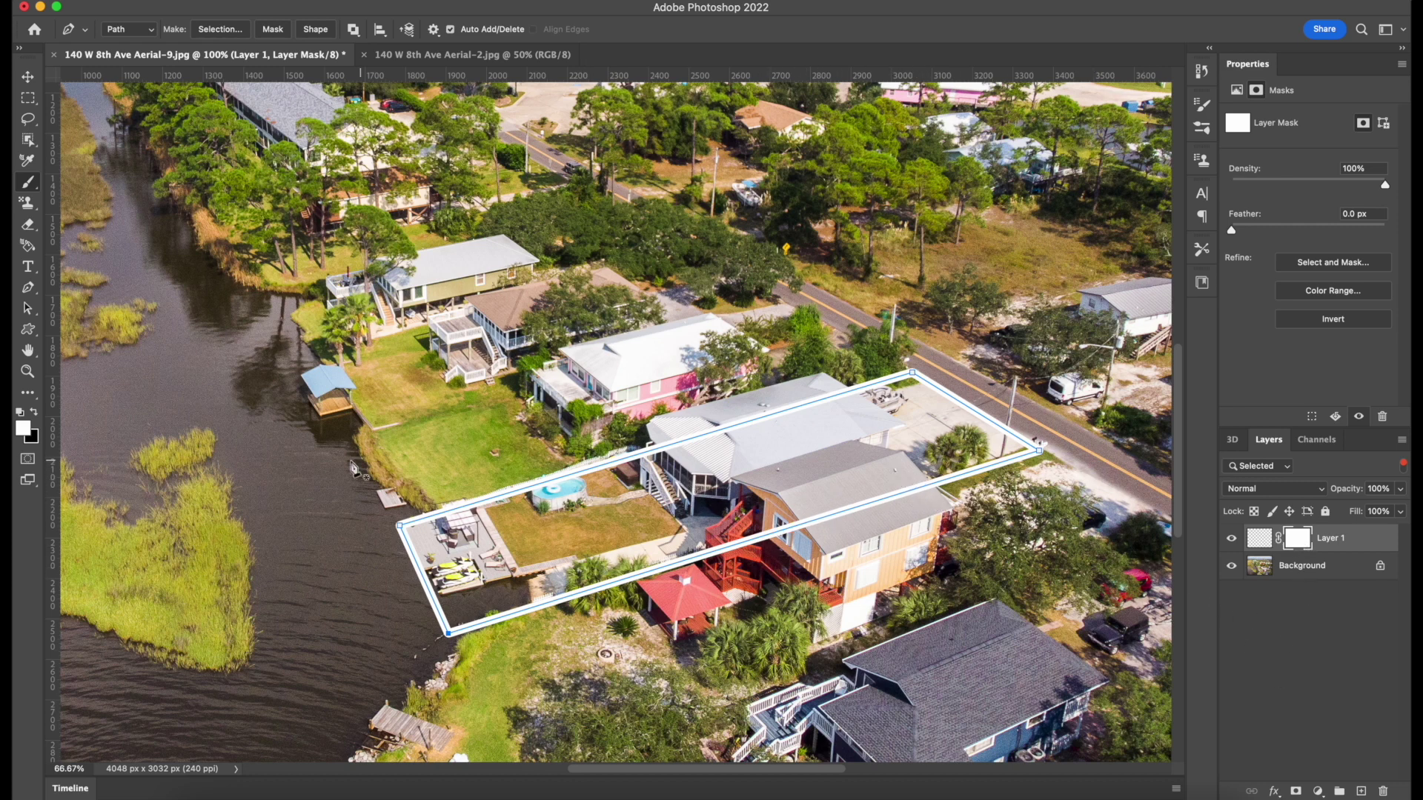
key("b")
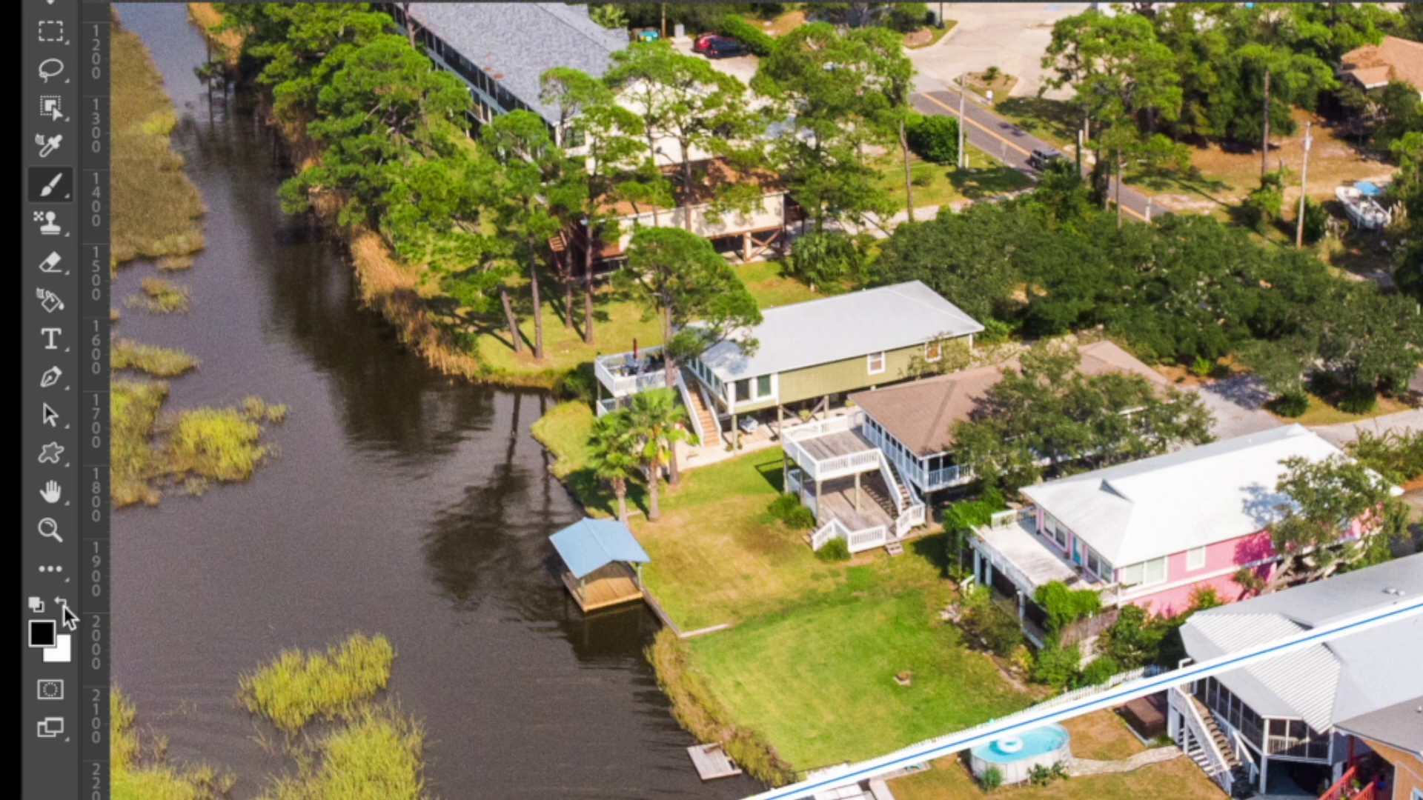
Set the foreground to black and brush out the outline where it crosses the roof, enlarging the brush.
left_click(63, 607)
left_click(64, 606)
left_click(55, 628)
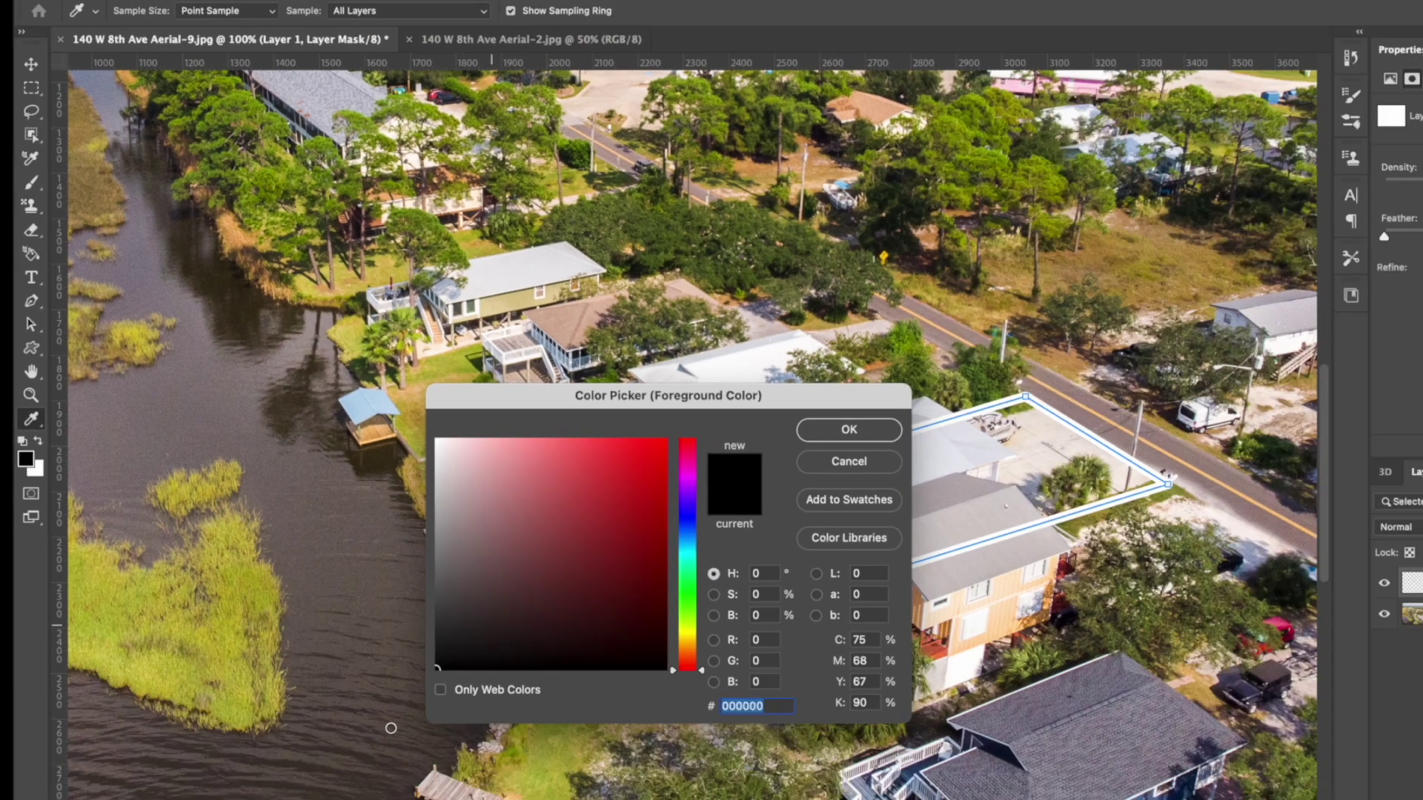
left_click(848, 429)
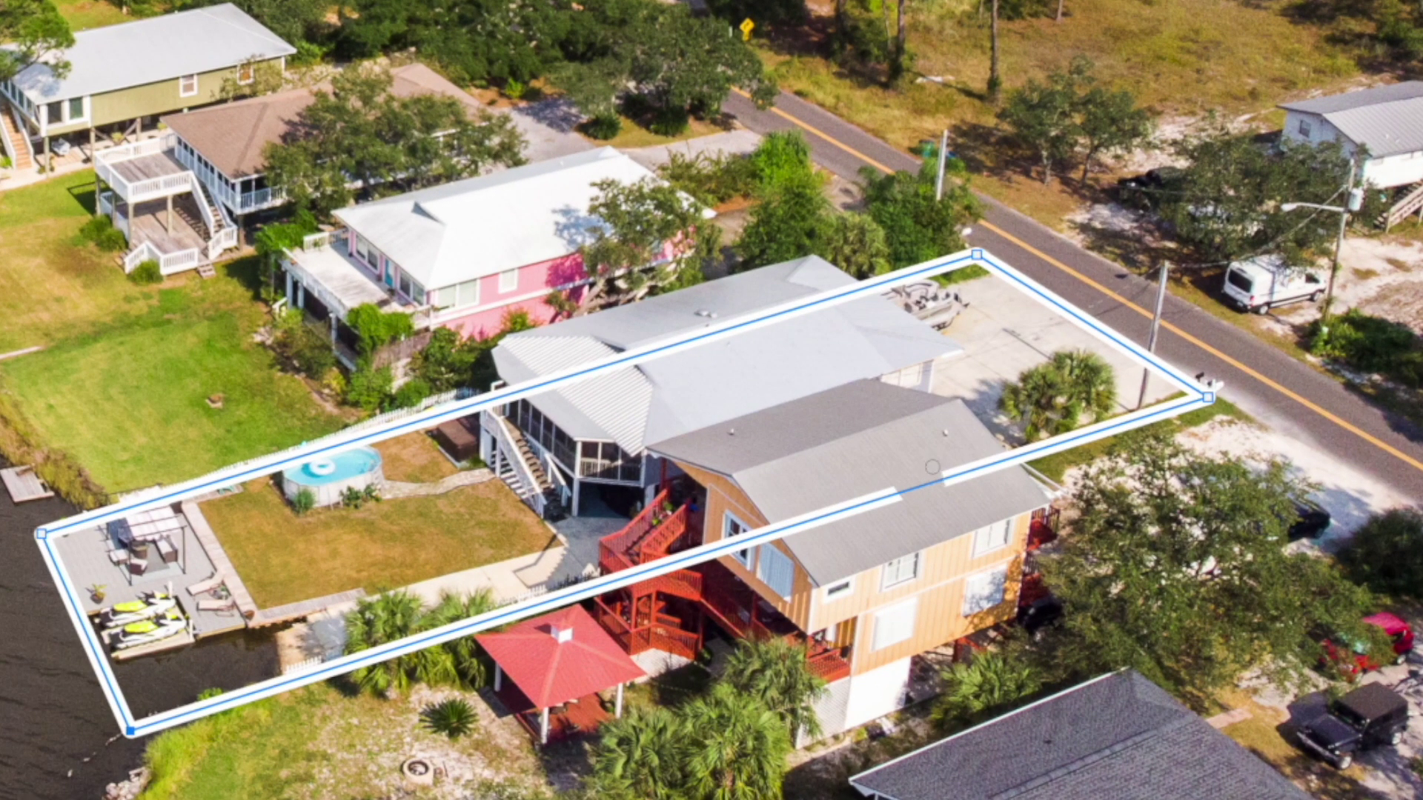
left_click_drag(932, 467, 986, 472)
key("bracketright")
key("bracketright")
key("bracketright")
key("bracketright")
key("bracketright")
key("bracketright")
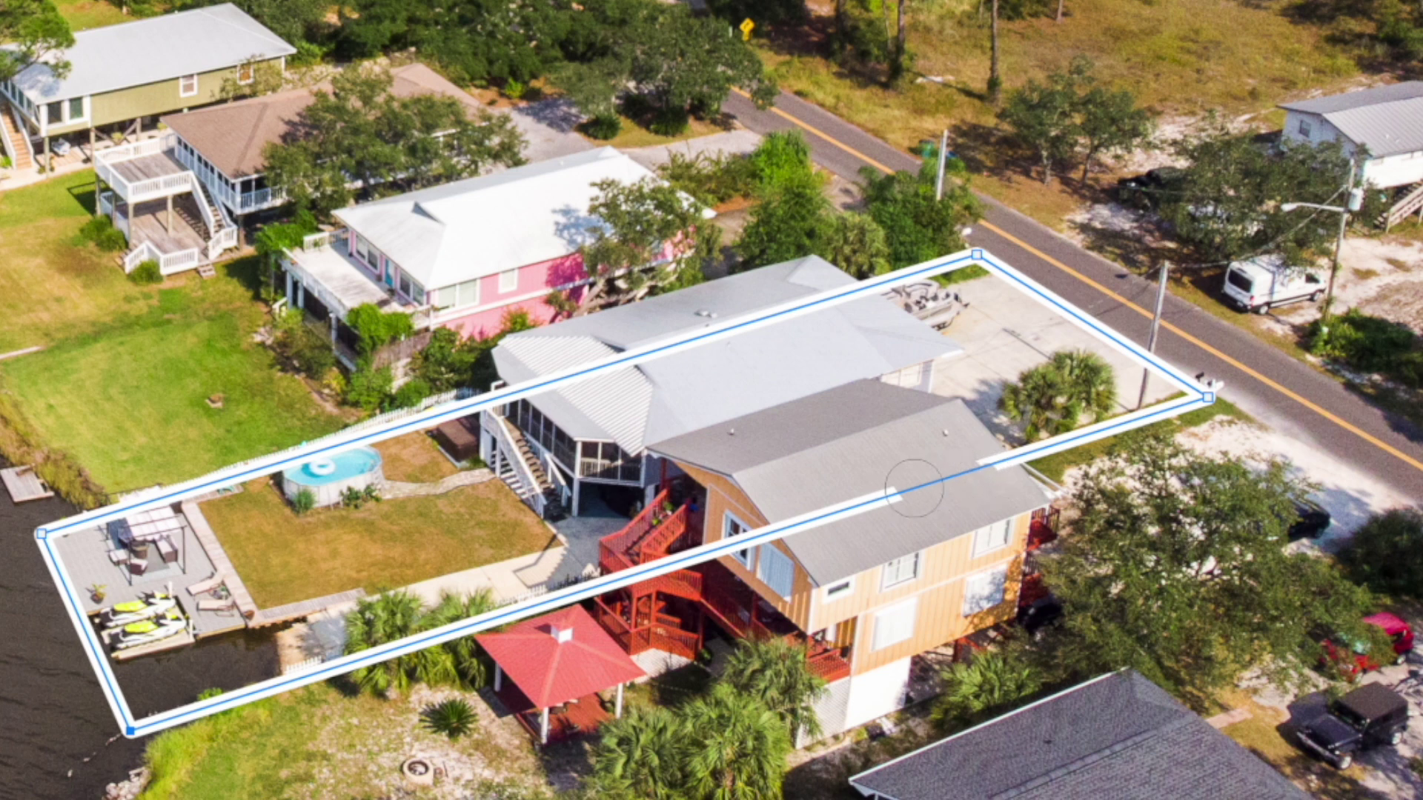
left_click_drag(914, 488, 604, 583)
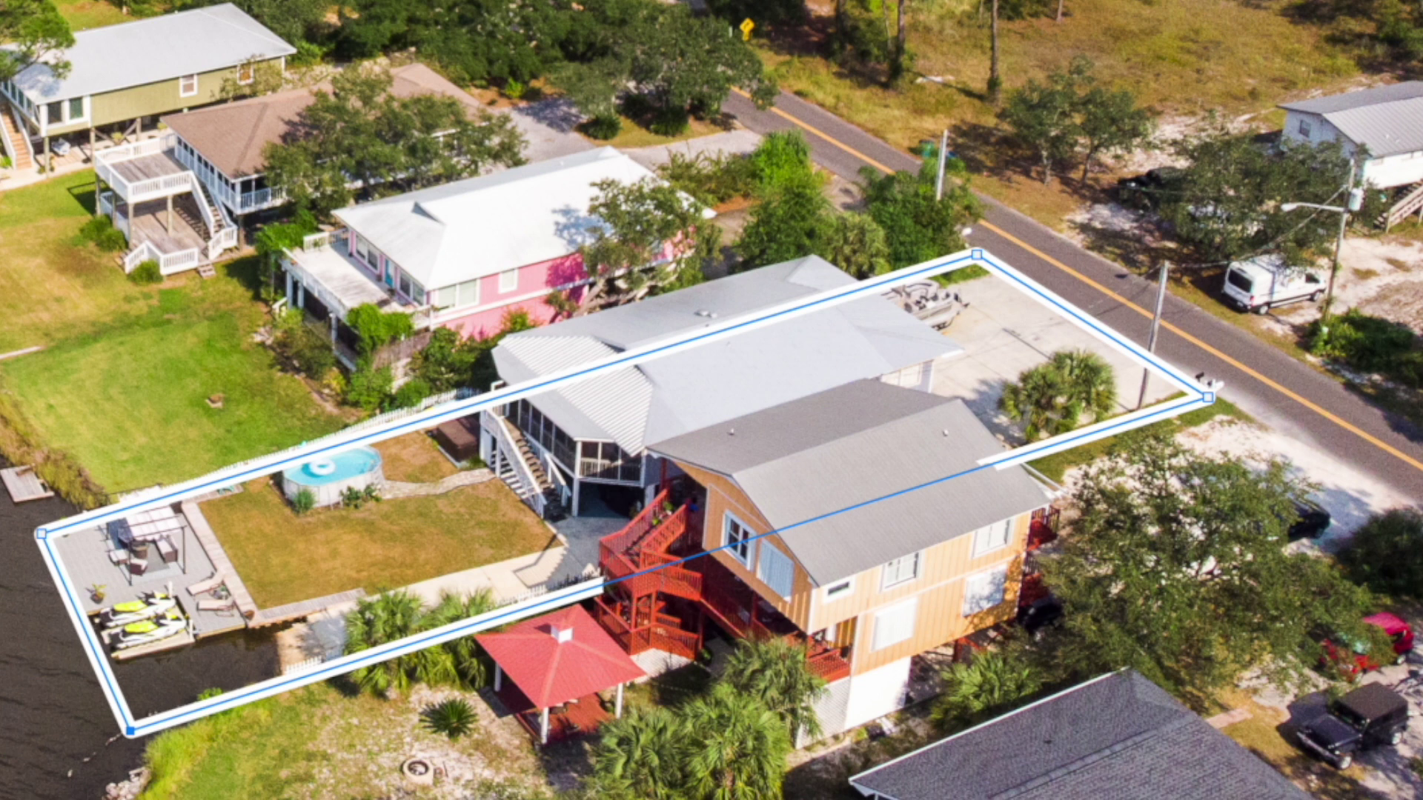
left_click_drag(605, 583, 600, 585)
Mask more of the outline over the roof edge, undoing a stray stroke near the porch.
left_click(976, 473)
scroll(977, 473, "up", 10)
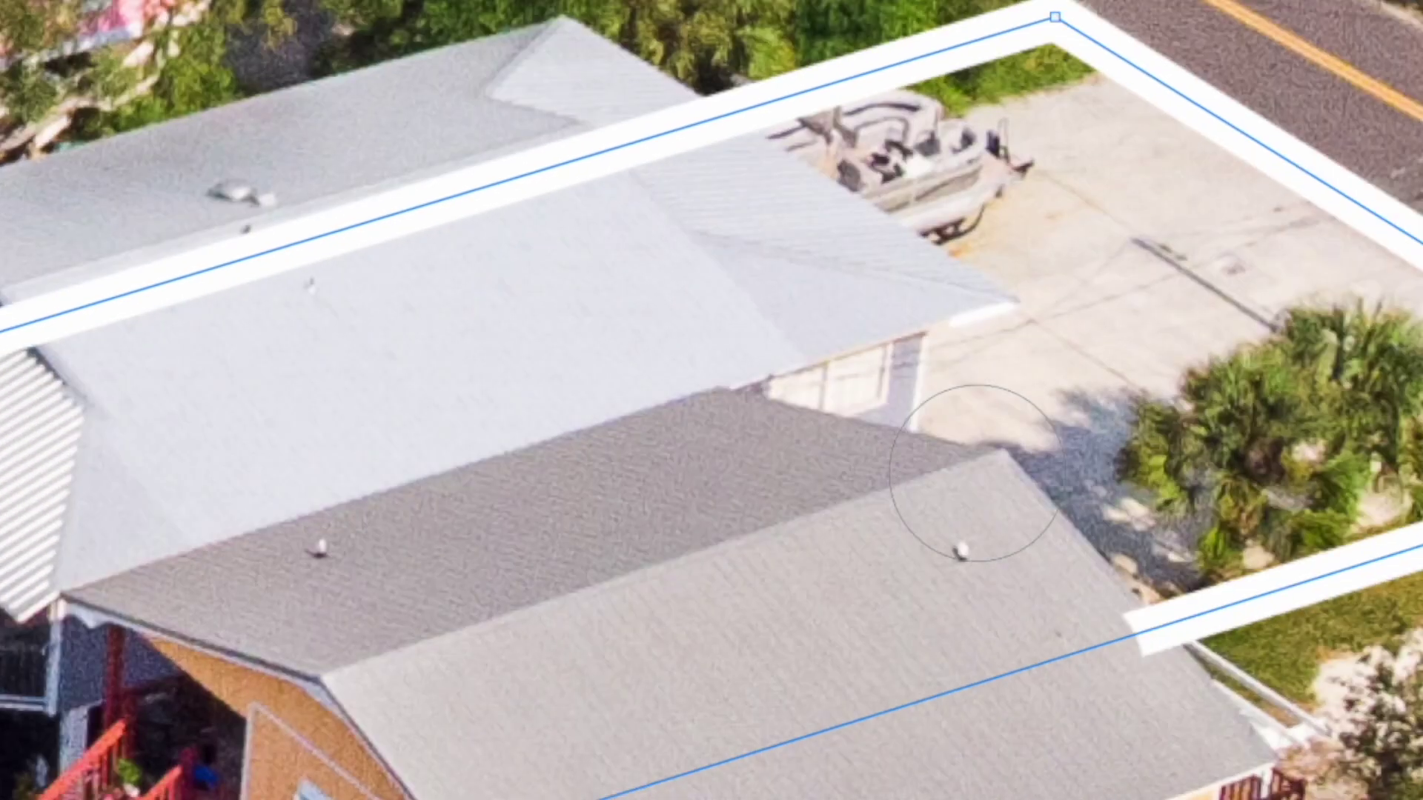
scroll(977, 478, "left", 10)
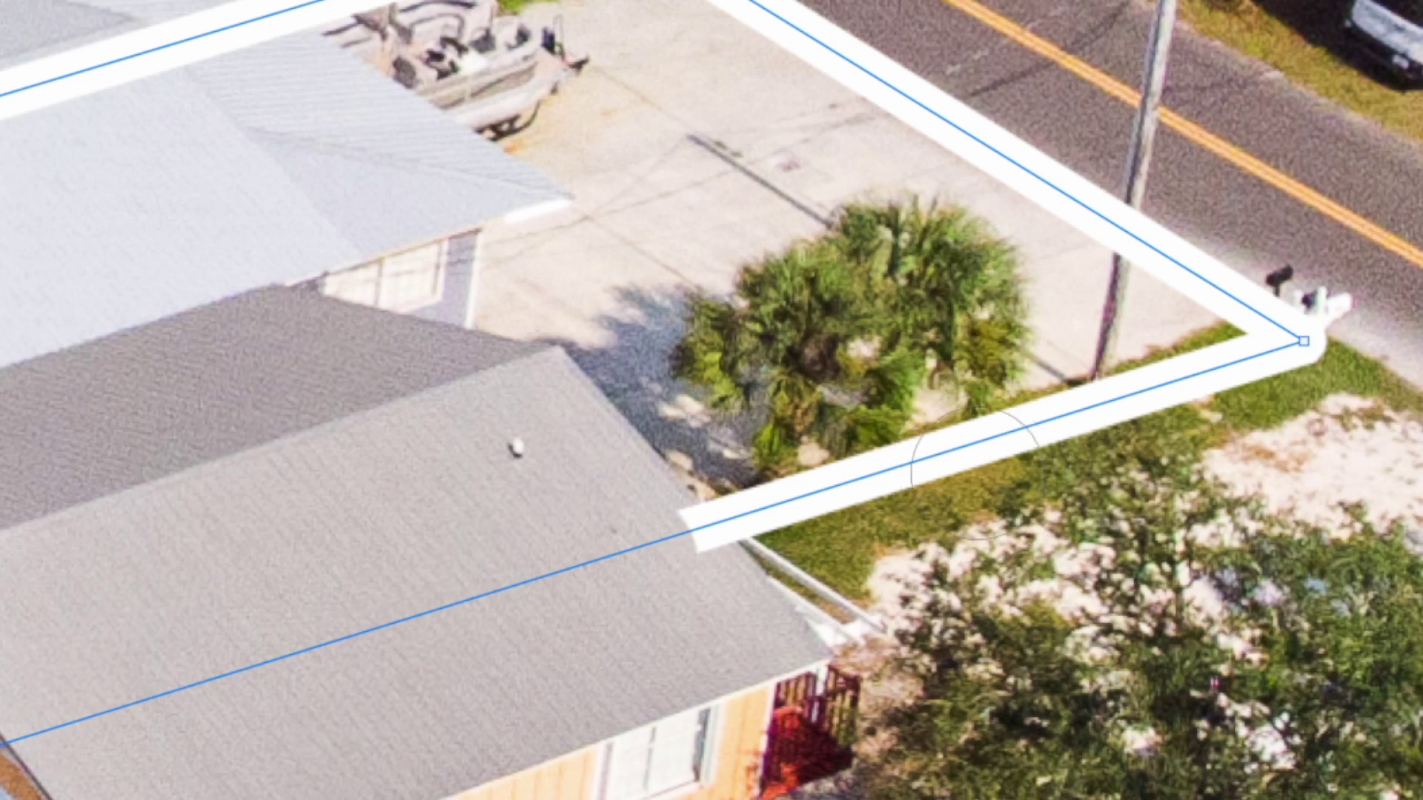
left_click(705, 563)
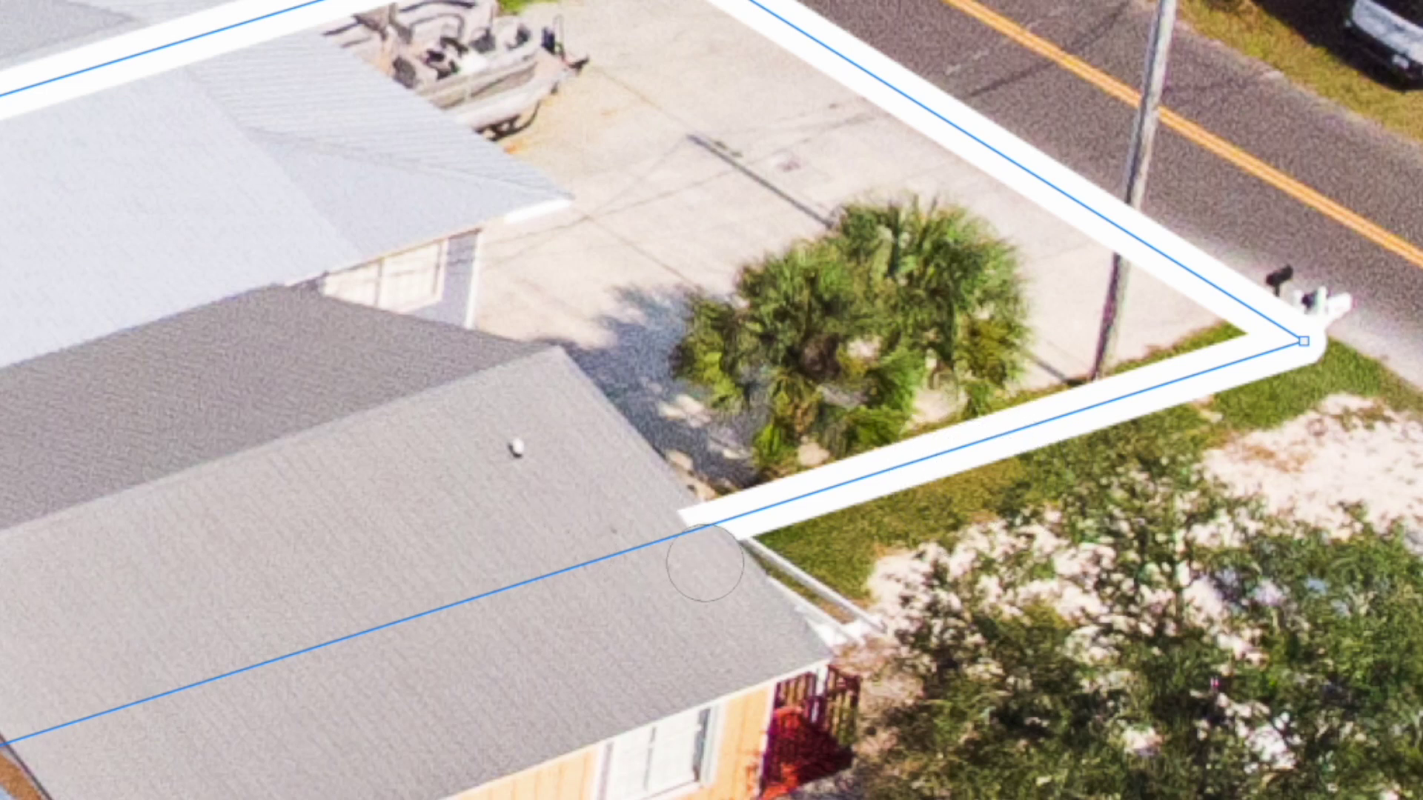
left_click(667, 533)
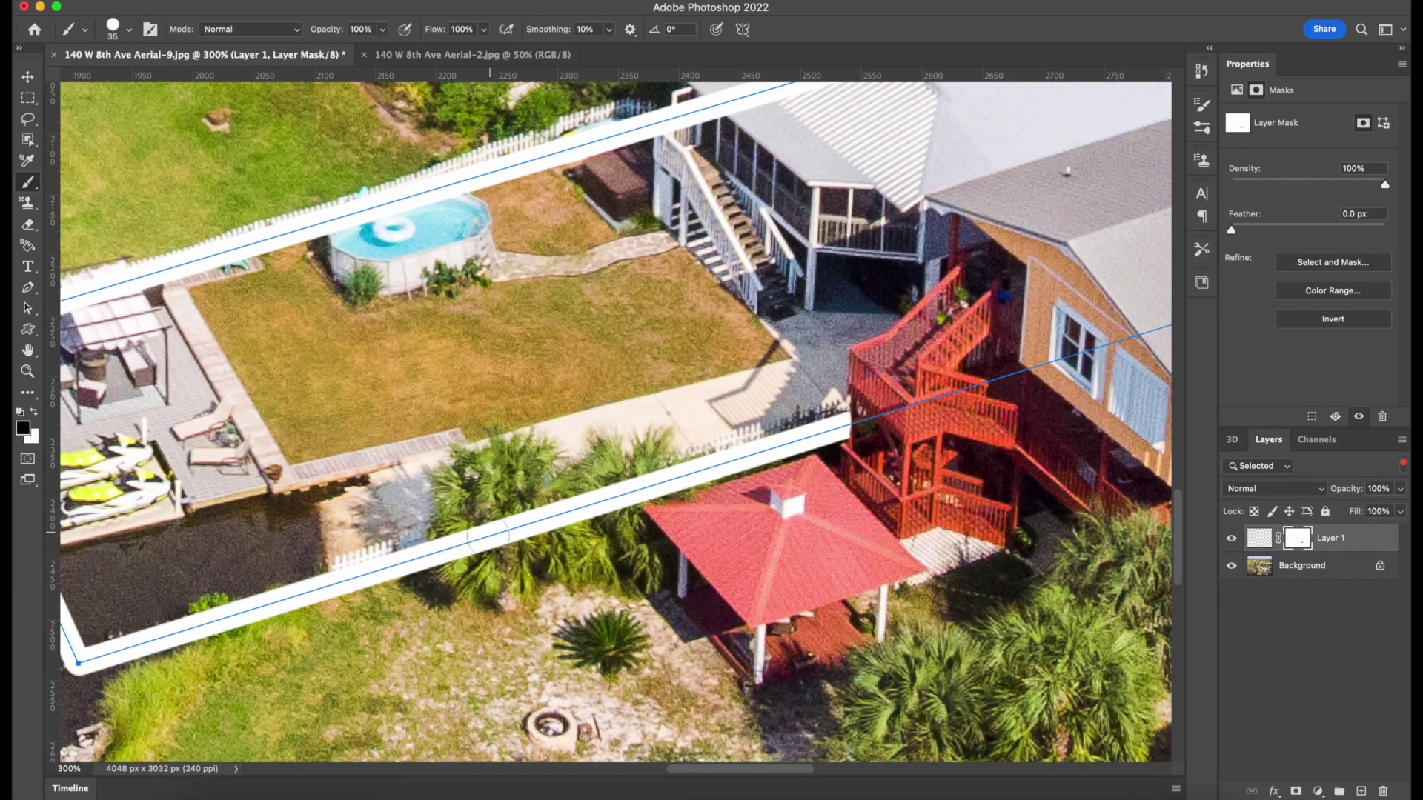
left_click_drag(466, 543, 453, 546)
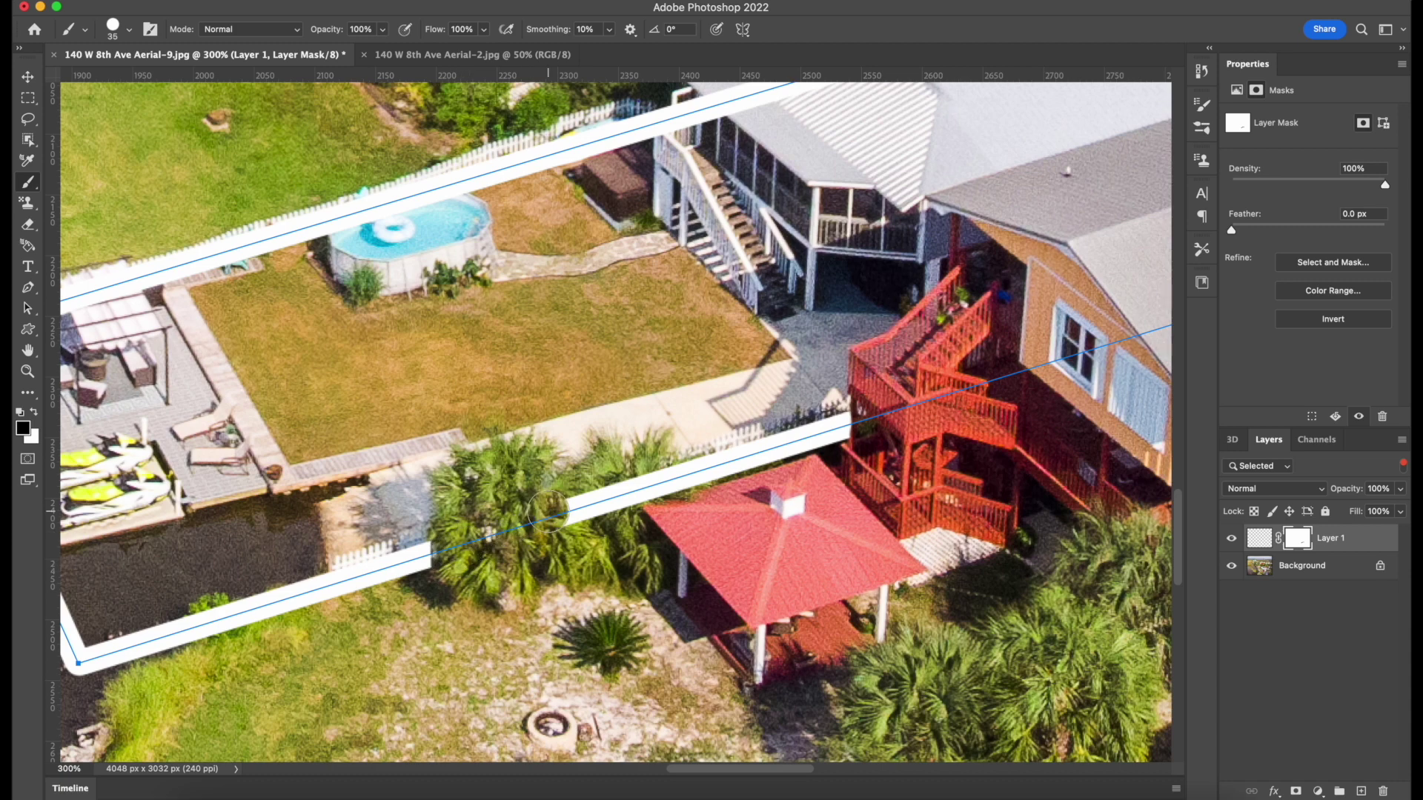
key("super+z")
At 200% zoom, mask the outline over the upper white roof and clean up leftover bits.
key("super+minus")
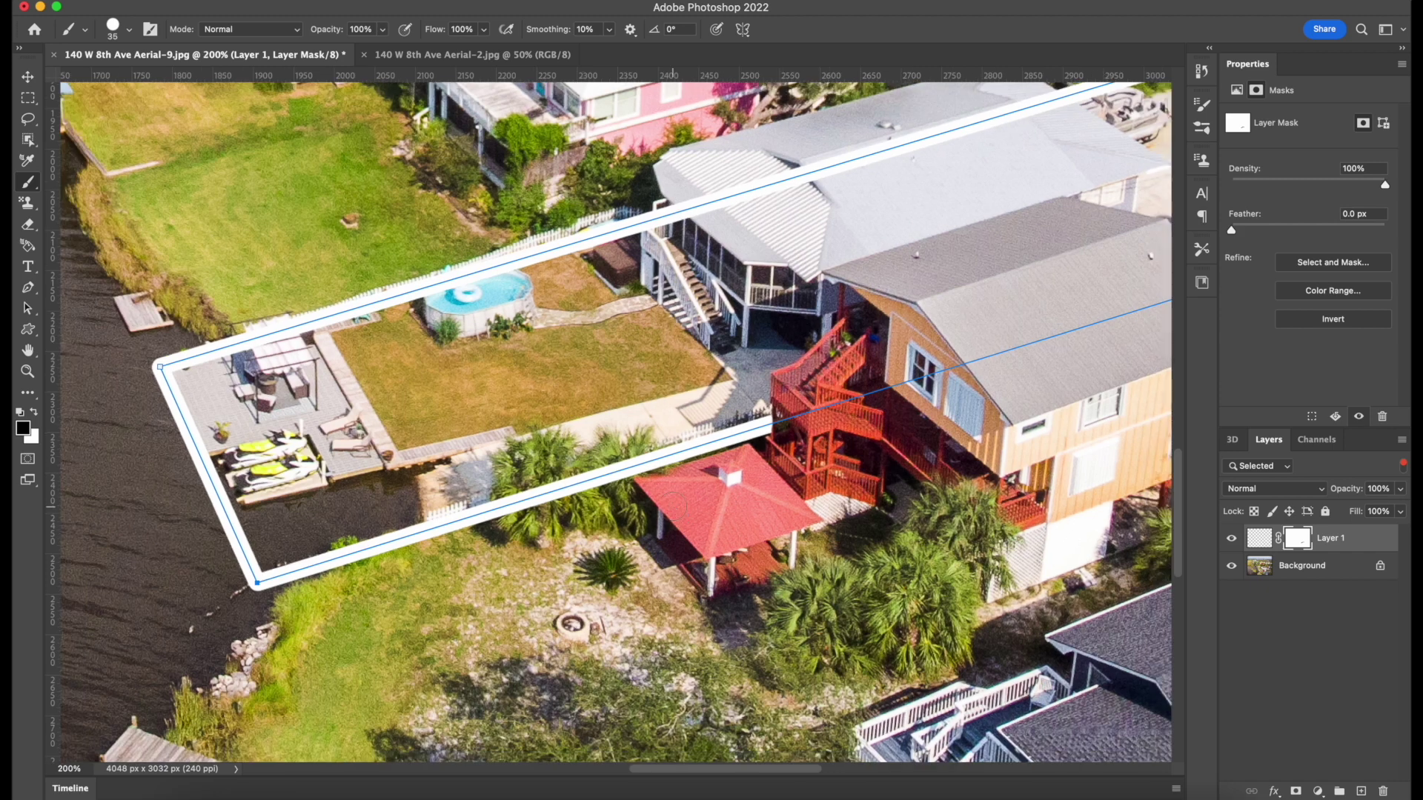
scroll(752, 326, "up", 5)
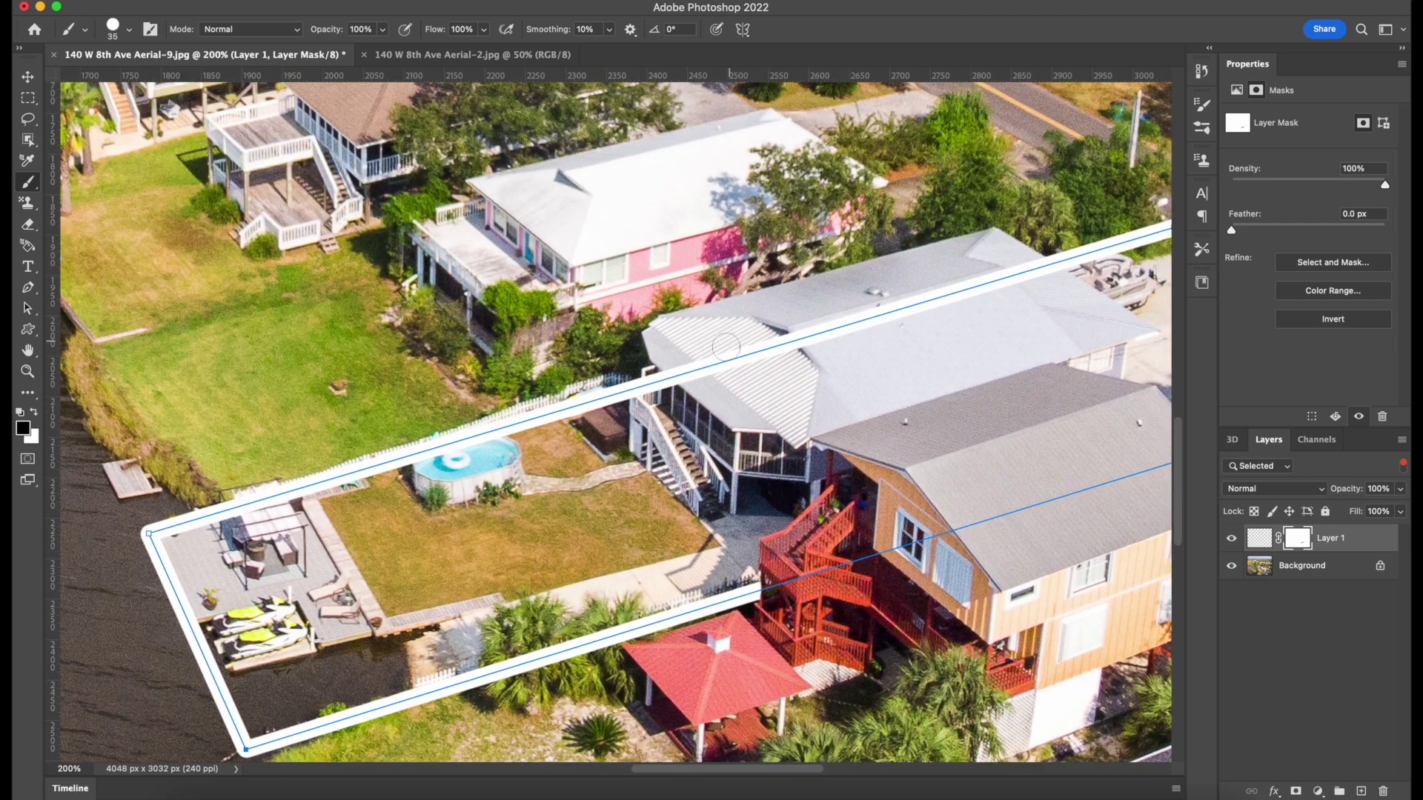
mouse_move(688, 371)
left_mouse_down()
mouse_move(661, 382)
mouse_move(1038, 279)
left_mouse_up()
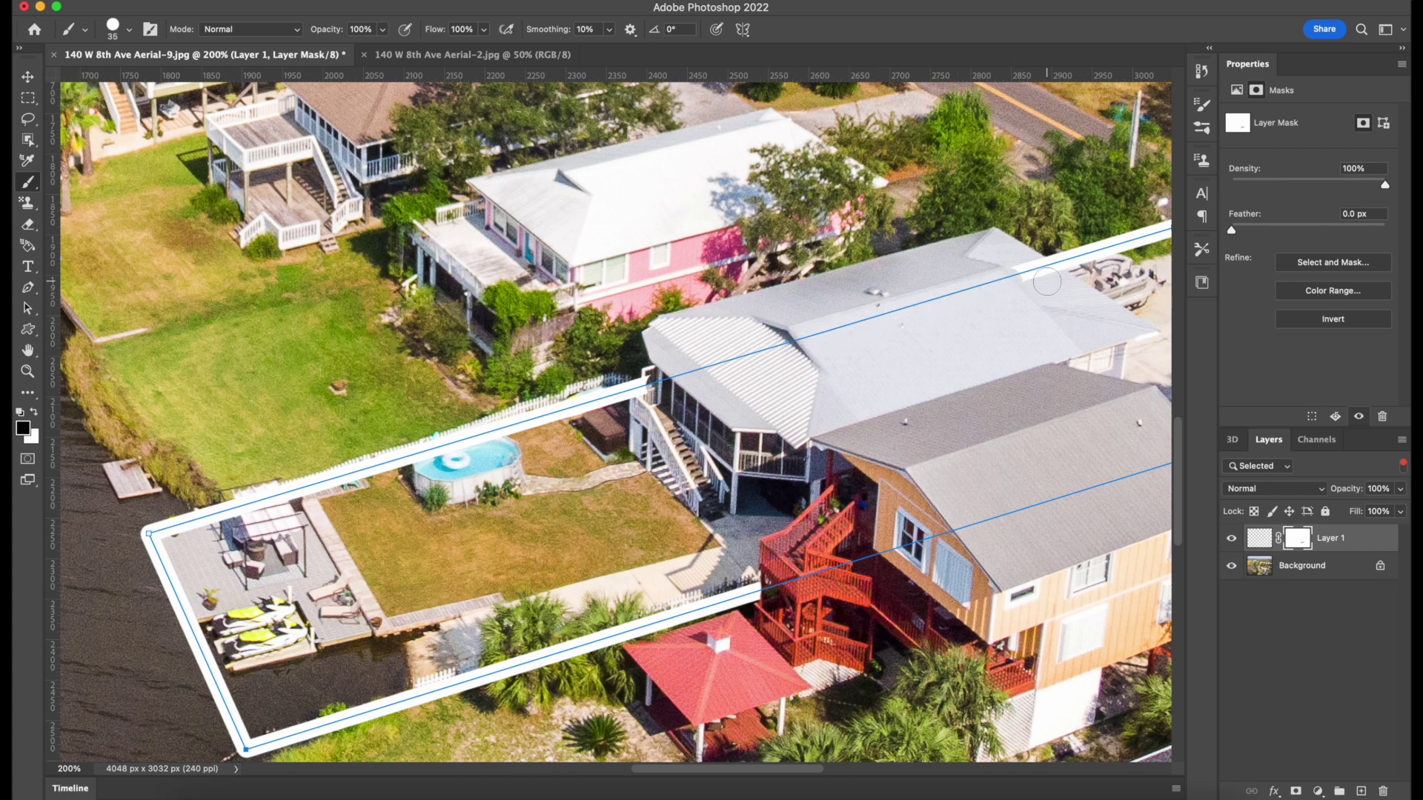
scroll(1037, 281, "right", 3)
scroll(1037, 281, "up", 2)
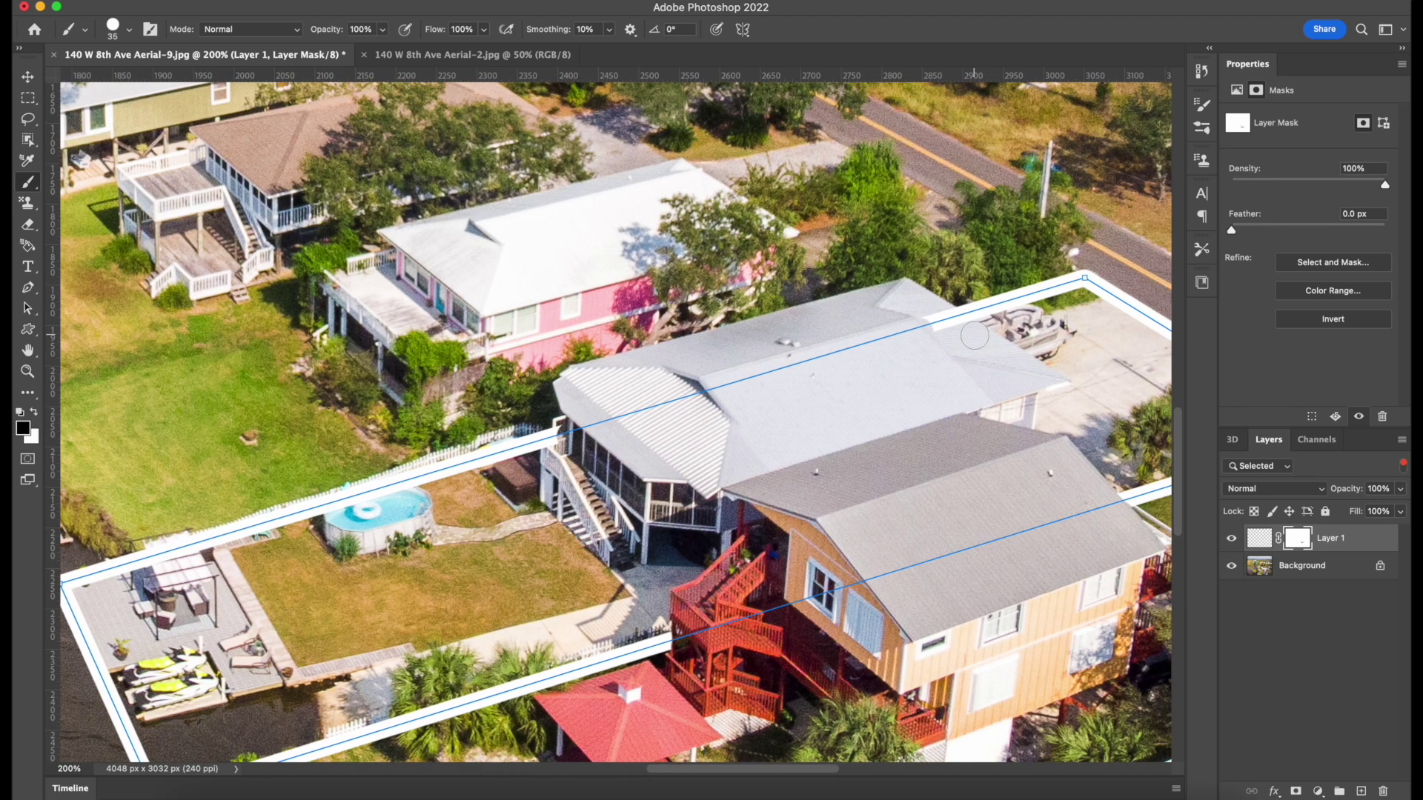
scroll(974, 336, "right", 3)
scroll(974, 335, "up", 1)
scroll(915, 356, "up", 2)
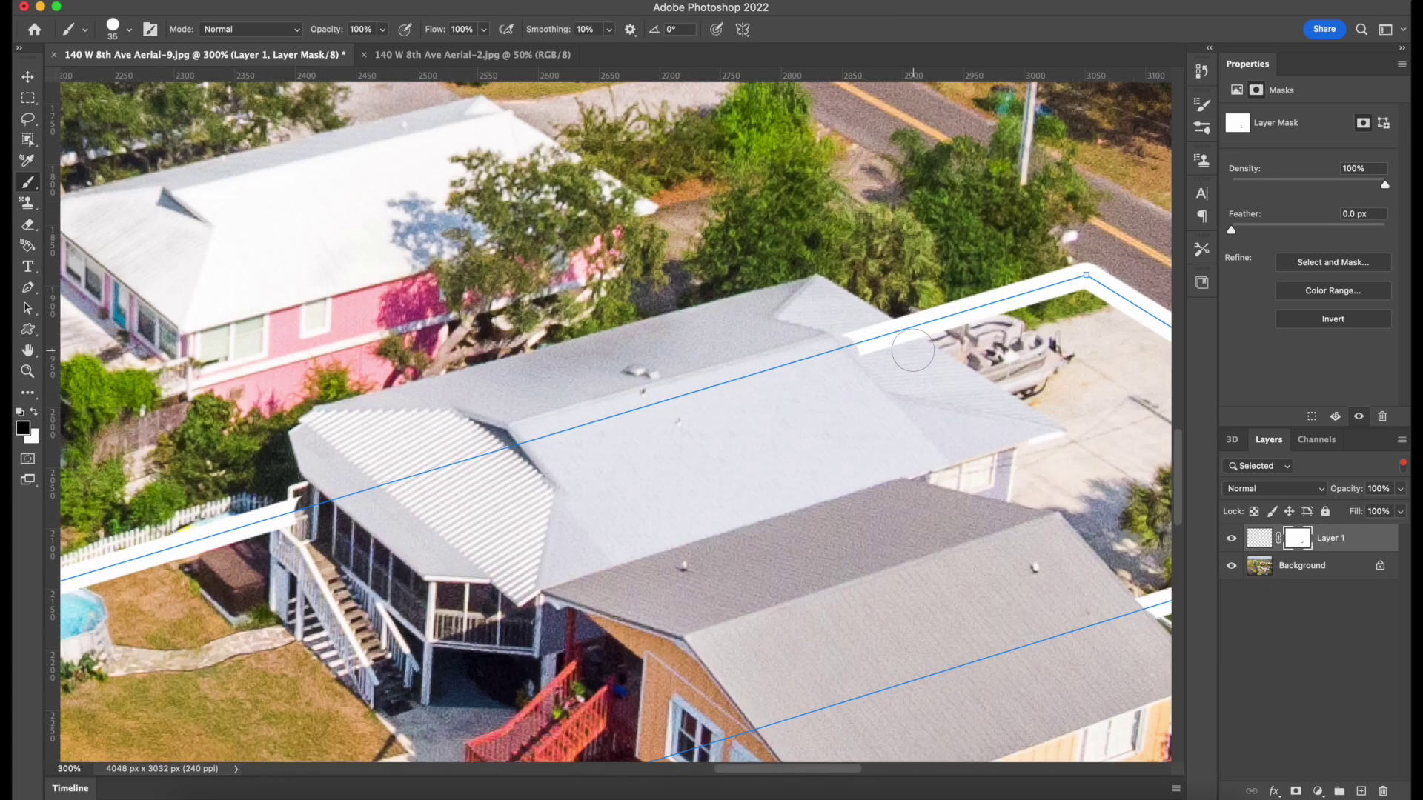
scroll(911, 349, "right", 2)
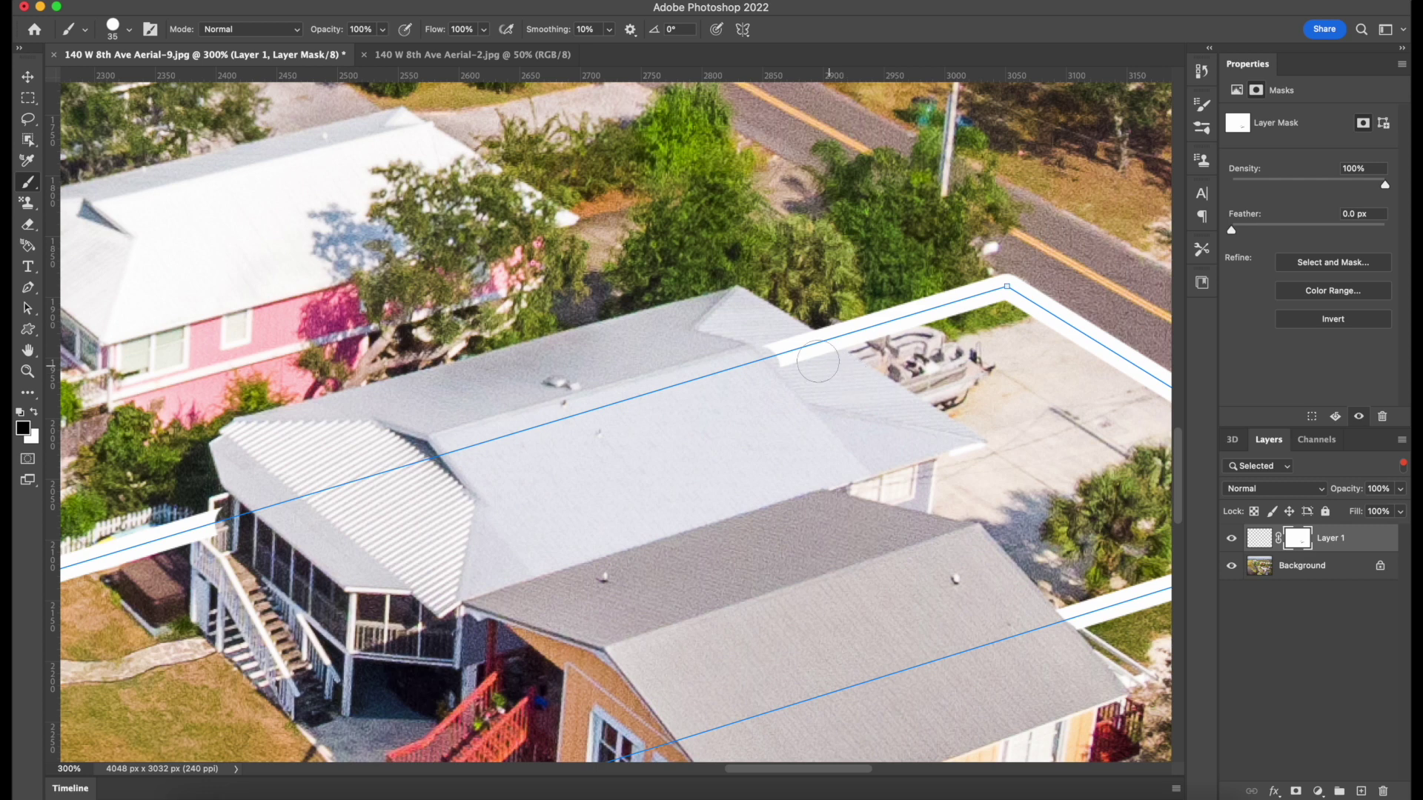
left_click(792, 342)
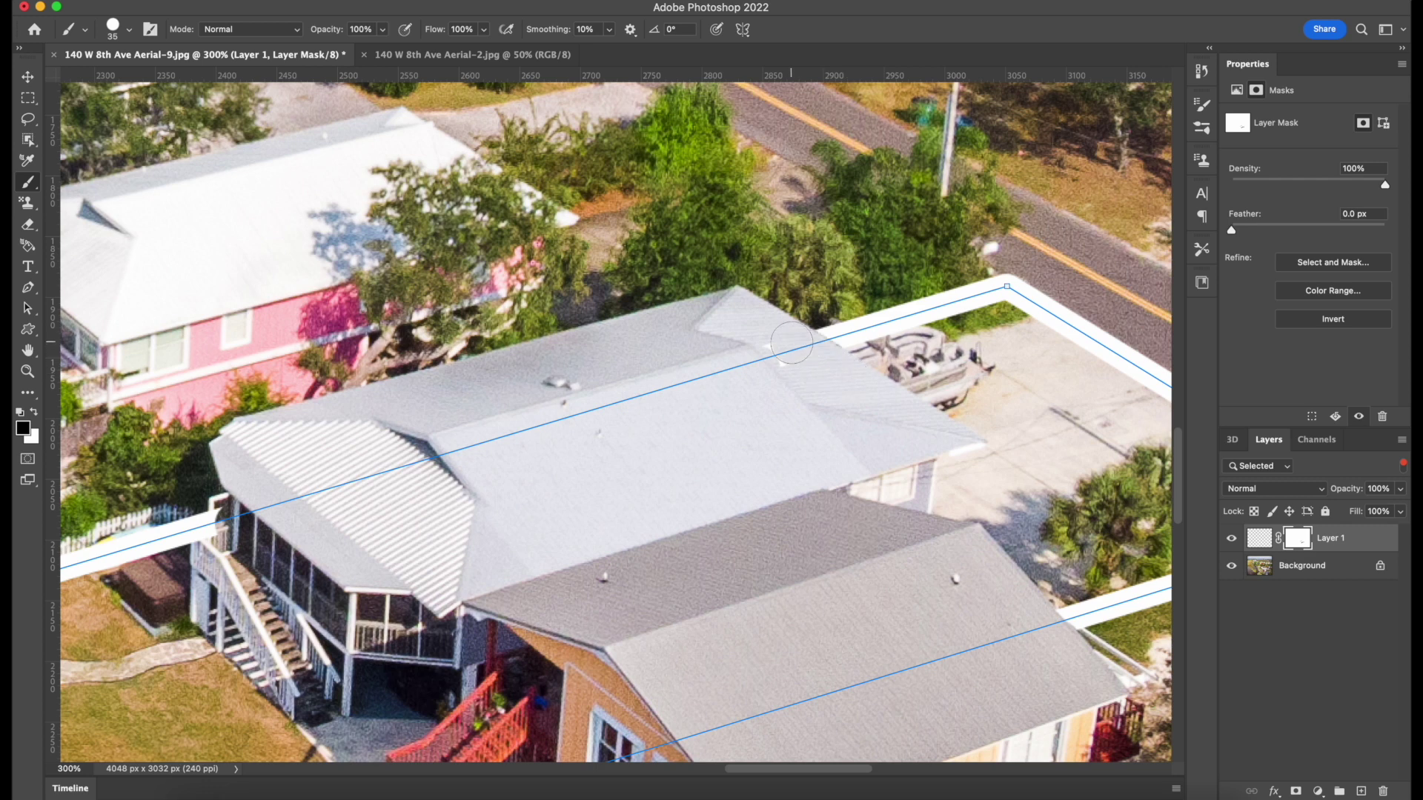
mouse_move(791, 342)
left_mouse_down()
mouse_move(799, 380)
mouse_move(762, 348)
mouse_move(784, 392)
mouse_move(850, 369)
left_mouse_up()
scroll(824, 338, "up", 2)
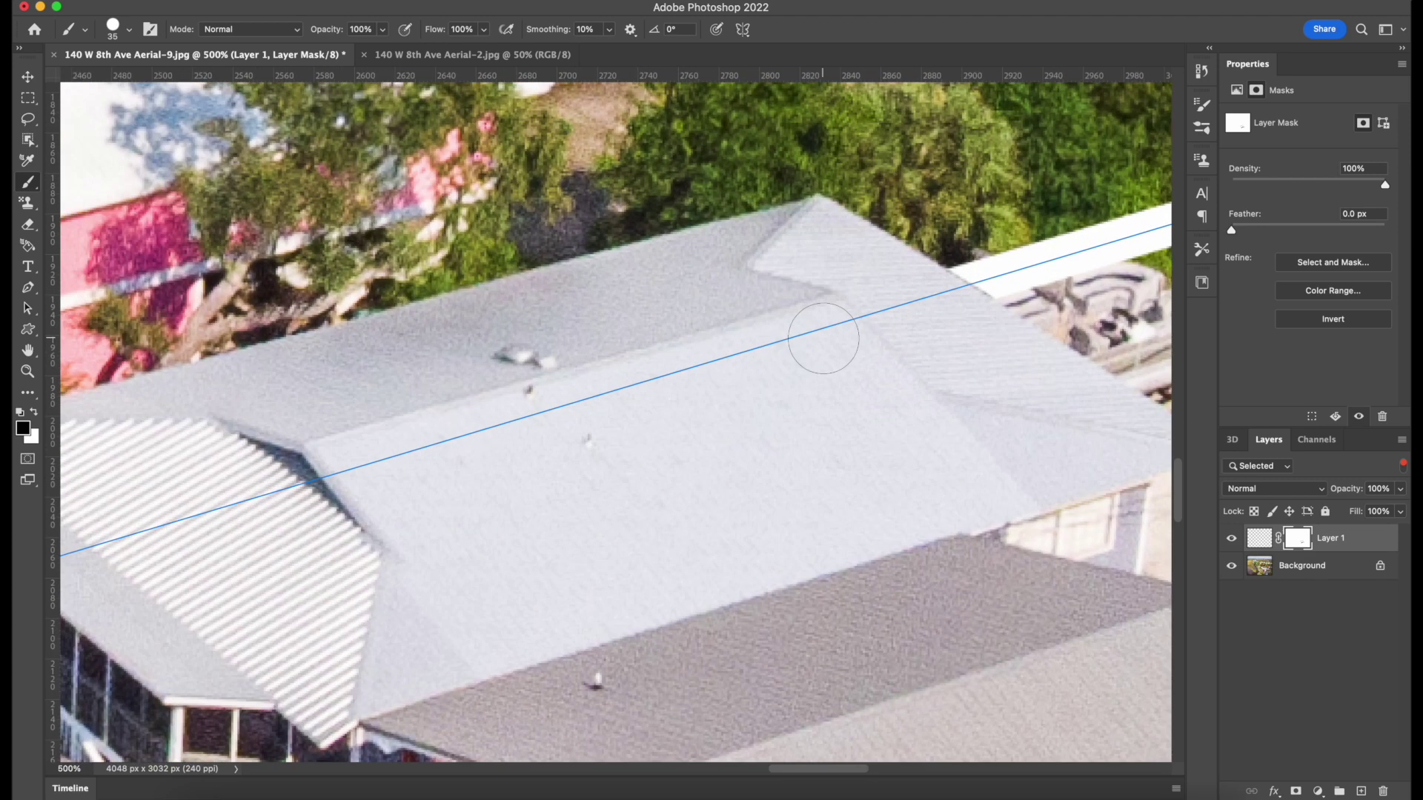
scroll(824, 338, "right", 2)
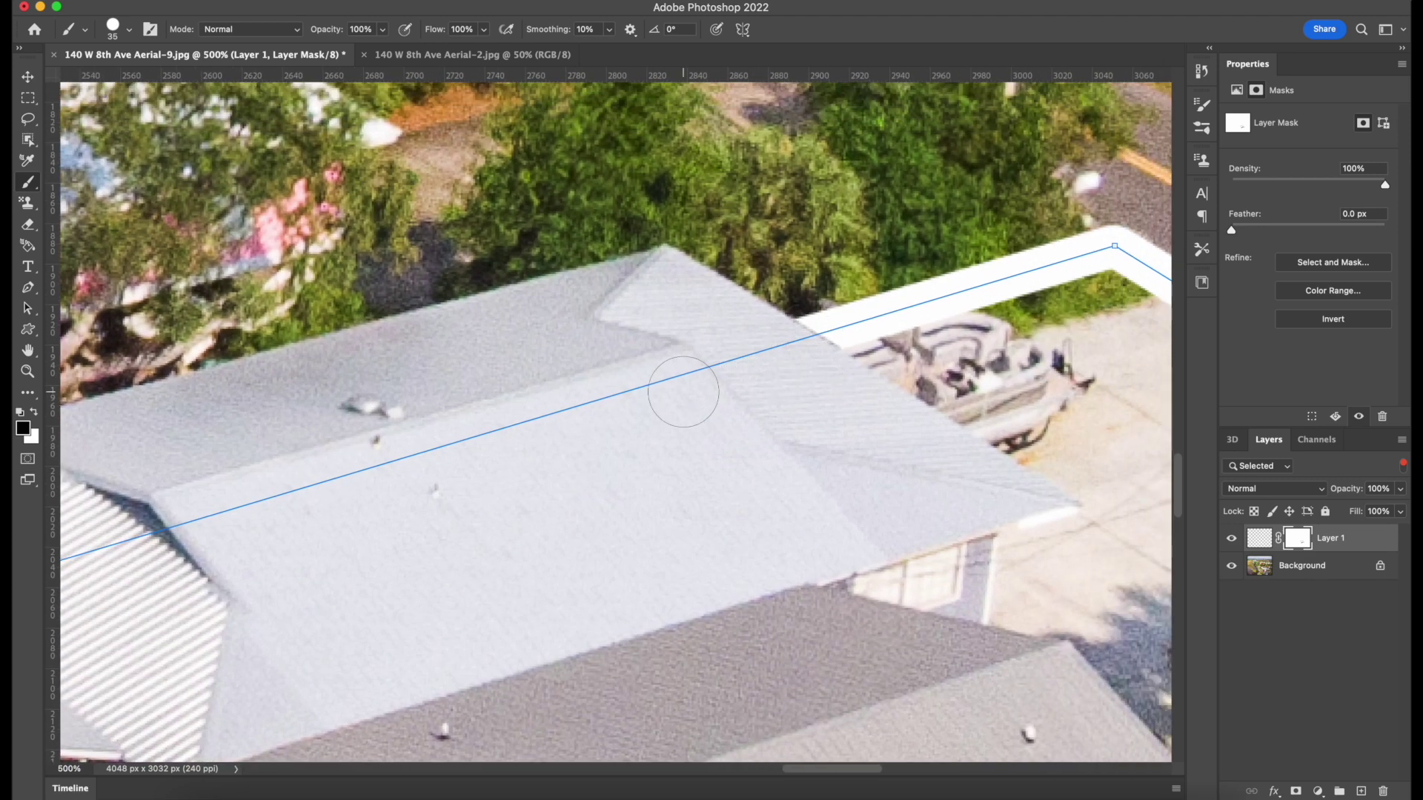
Shrink the brush to 10 and paint white on the mask to restore the outline beside the roof.
key("bracketleft")
key("bracketleft")
key("bracketleft")
key("x")
left_click(36, 417)
left_click(36, 417)
mouse_move(846, 342)
left_mouse_down()
mouse_move(796, 312)
mouse_move(815, 334)
left_mouse_up()
scroll(860, 289, "left", 10)
scroll(859, 289, "down", 3)
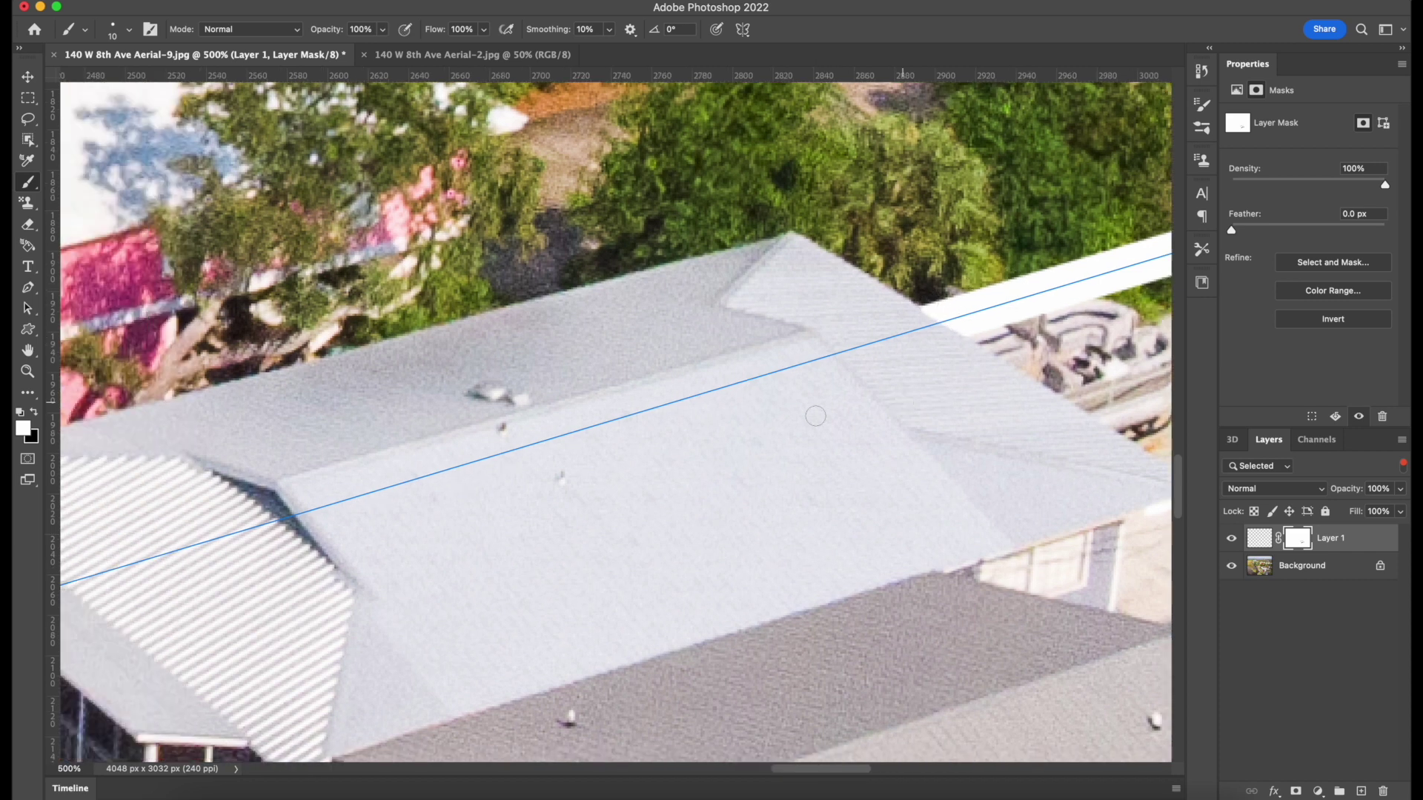
Switch back to black and hide the outline at the porch corner.
key("x")
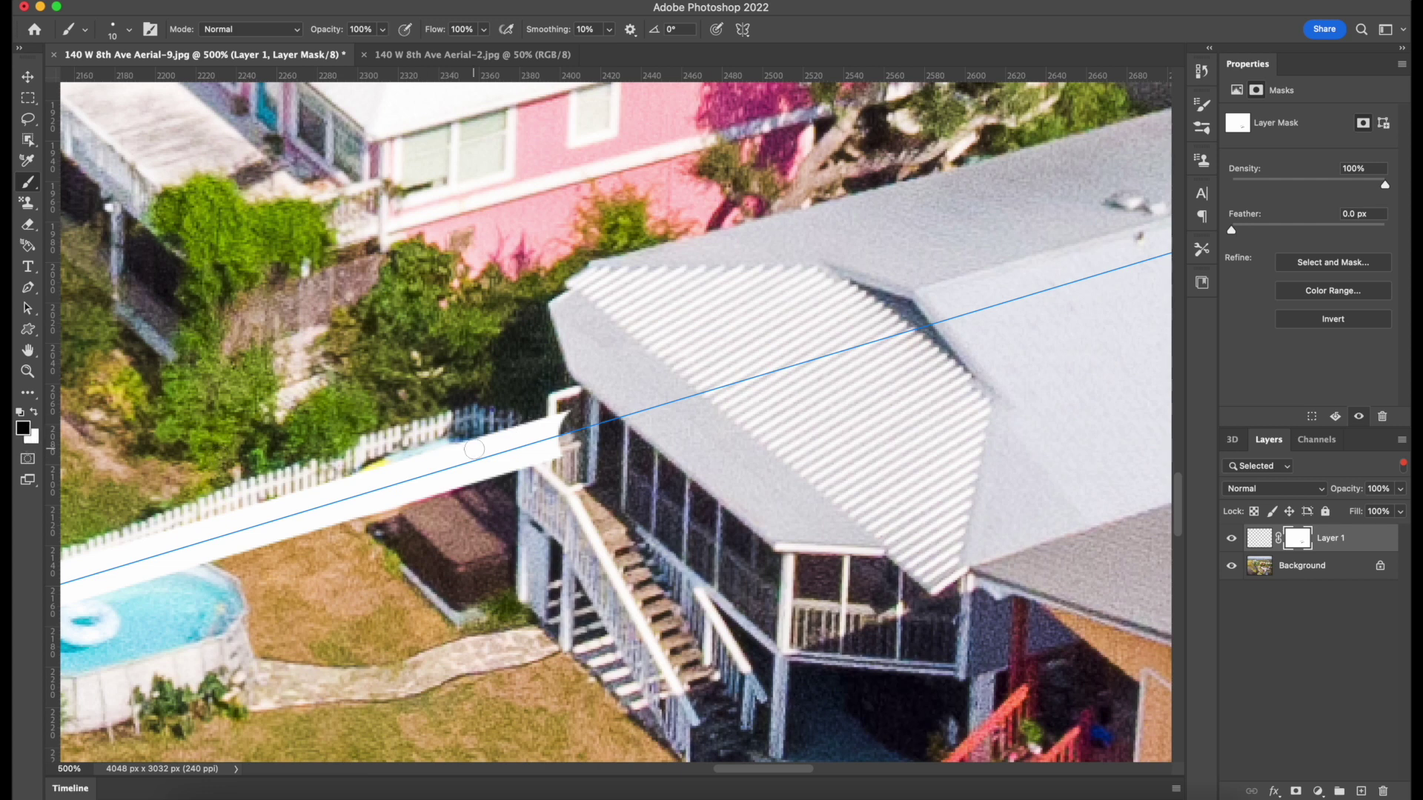
mouse_move(572, 407)
left_mouse_down()
mouse_move(564, 445)
mouse_move(535, 467)
left_mouse_up()
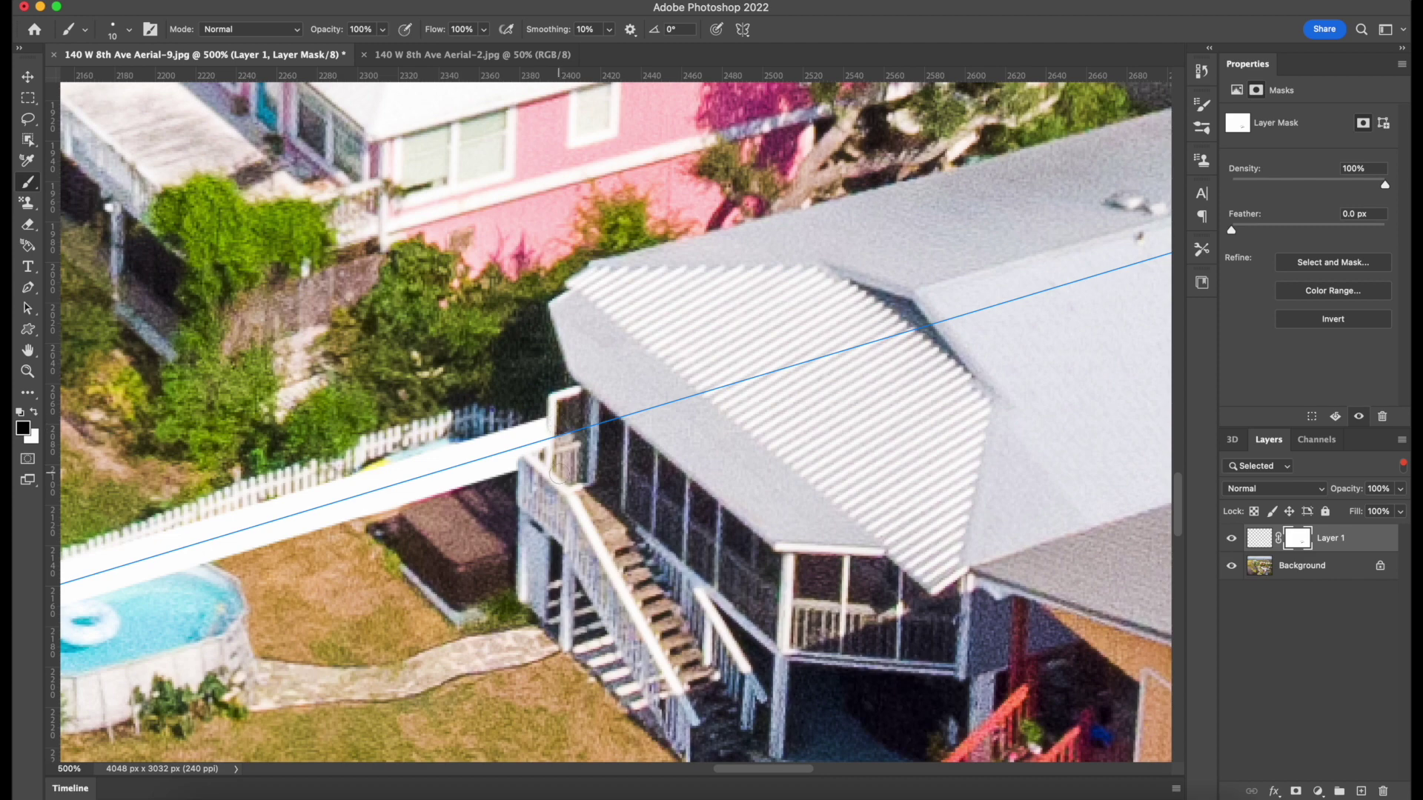
key("super+minus")
key("super+minus")
key("super+minus")
key("super+minus")
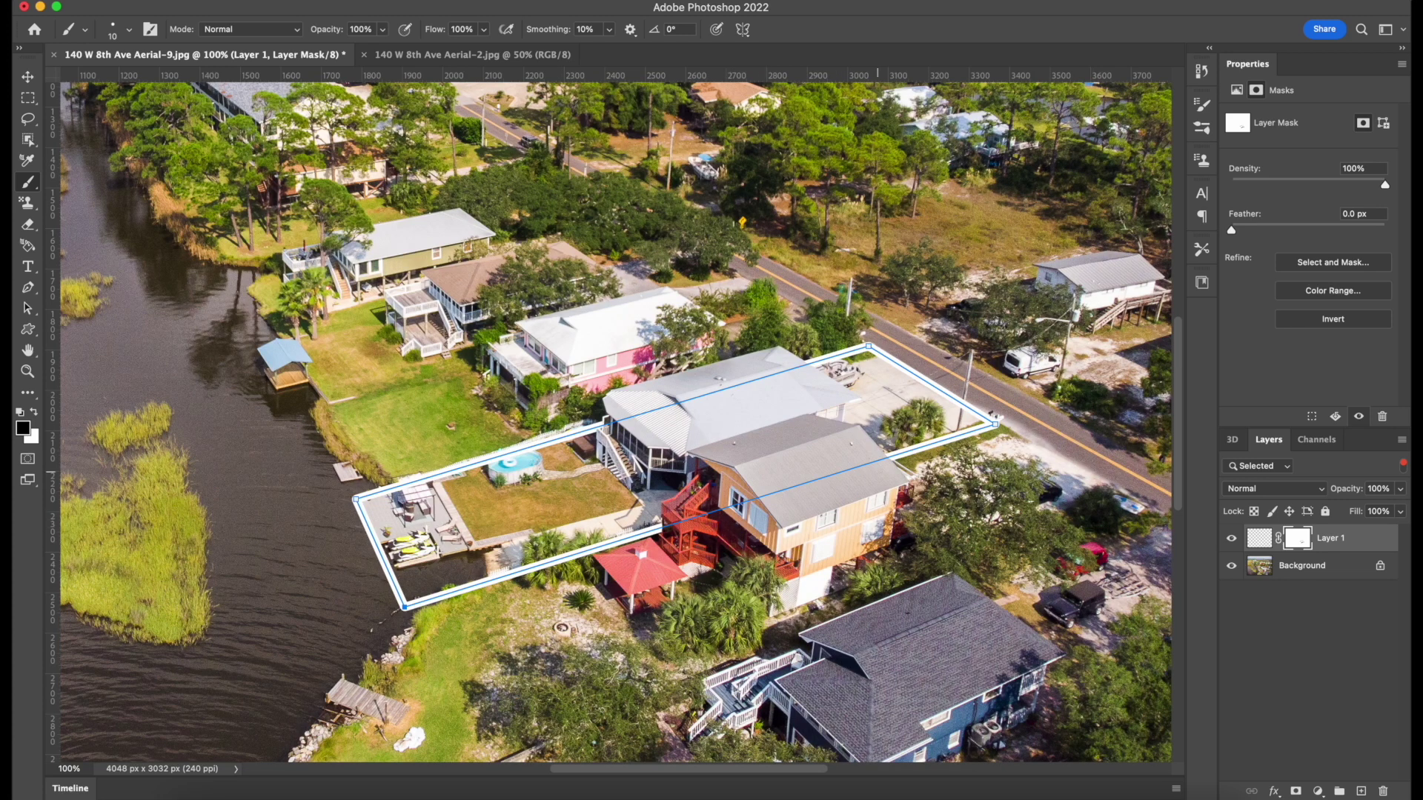
Deselect the outline path and layer with Path Selection and zoom the view to 66.7%.
scroll(616, 416, "right", 3)
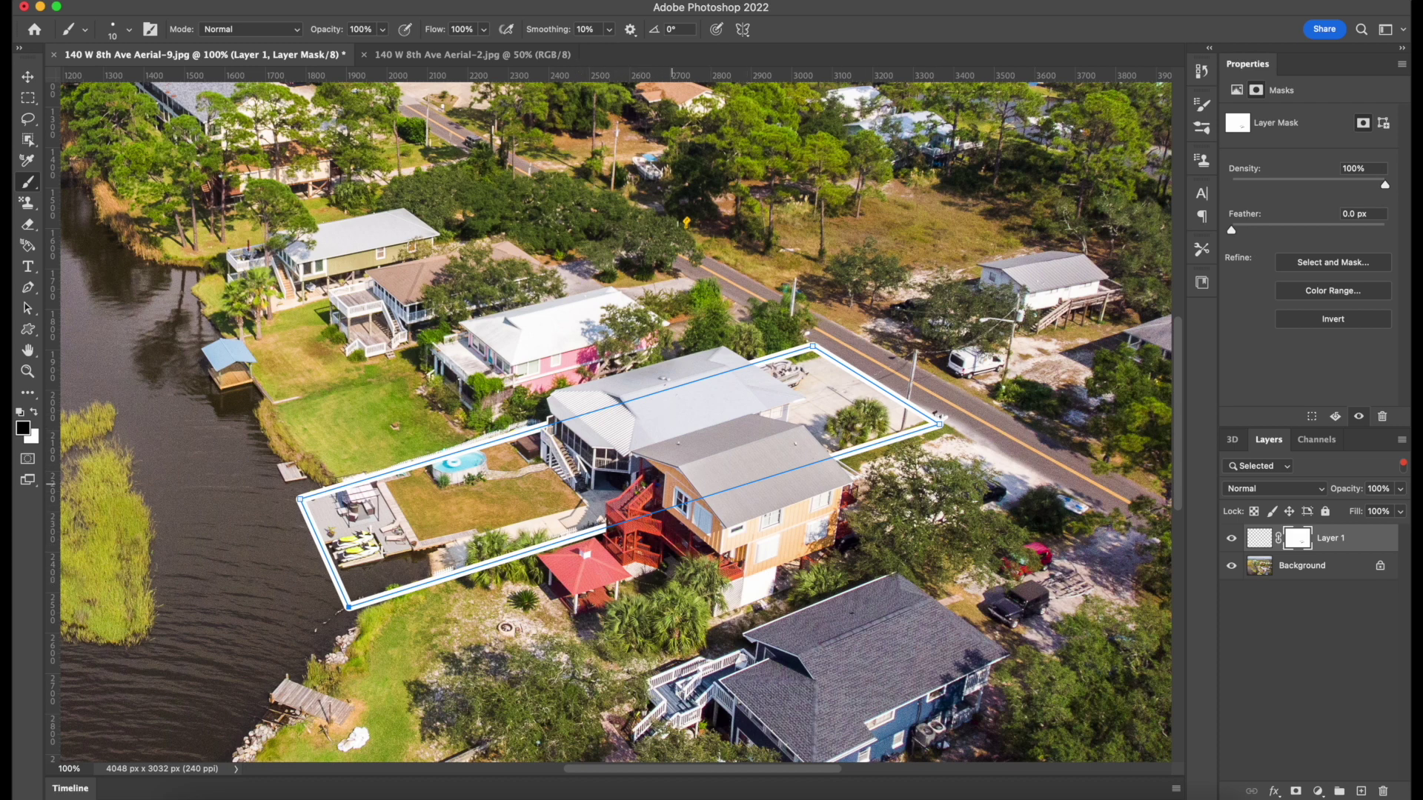
scroll(684, 498, "down", 5)
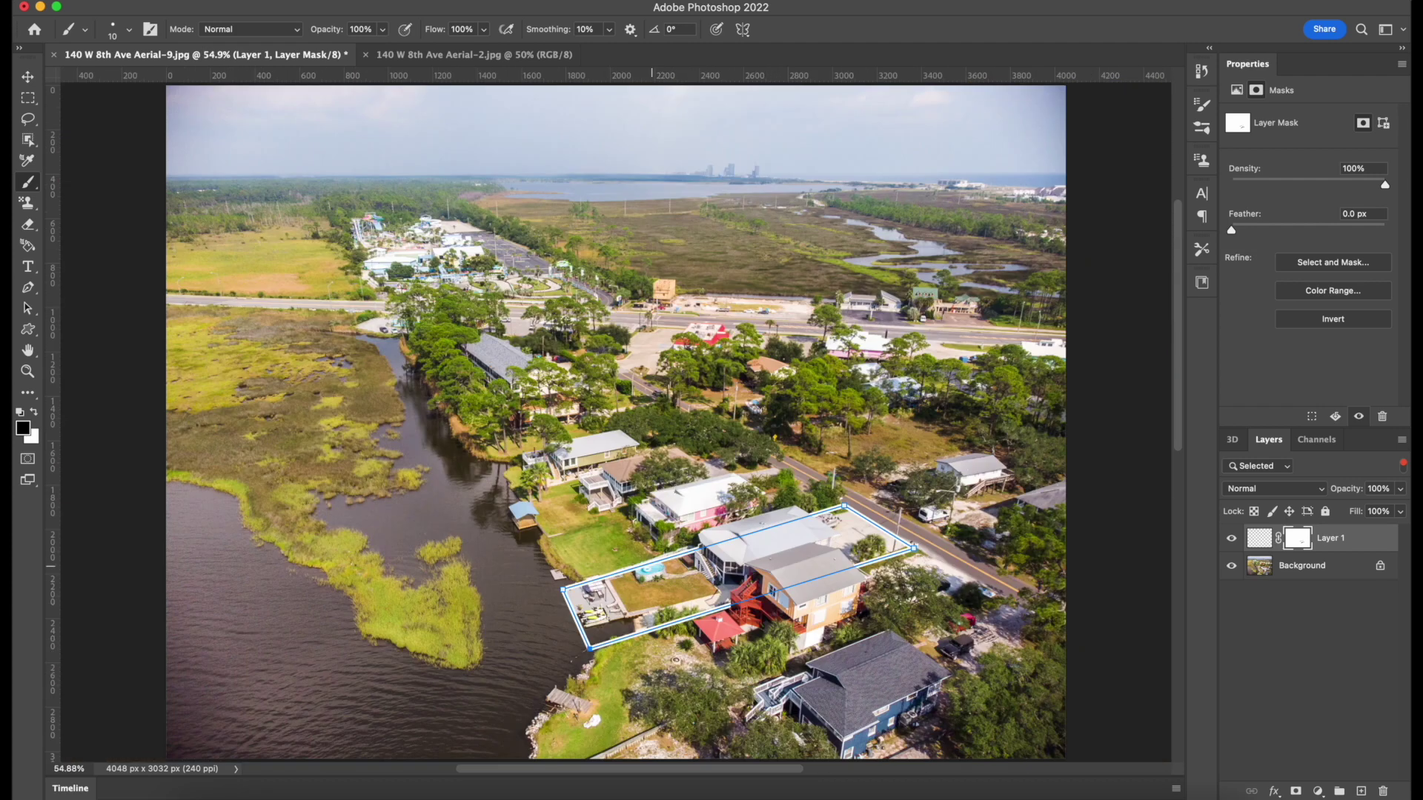
key("a")
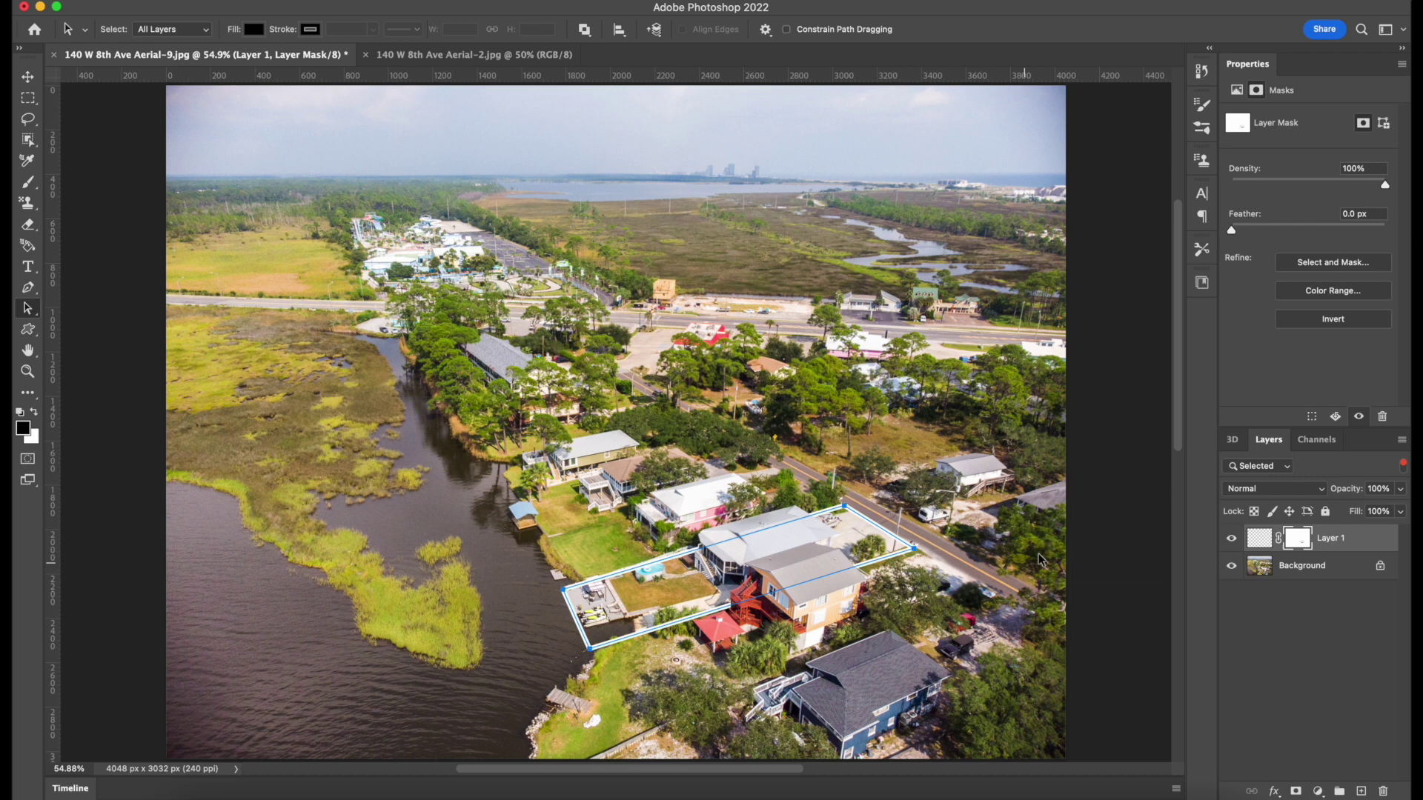
left_click(1102, 535)
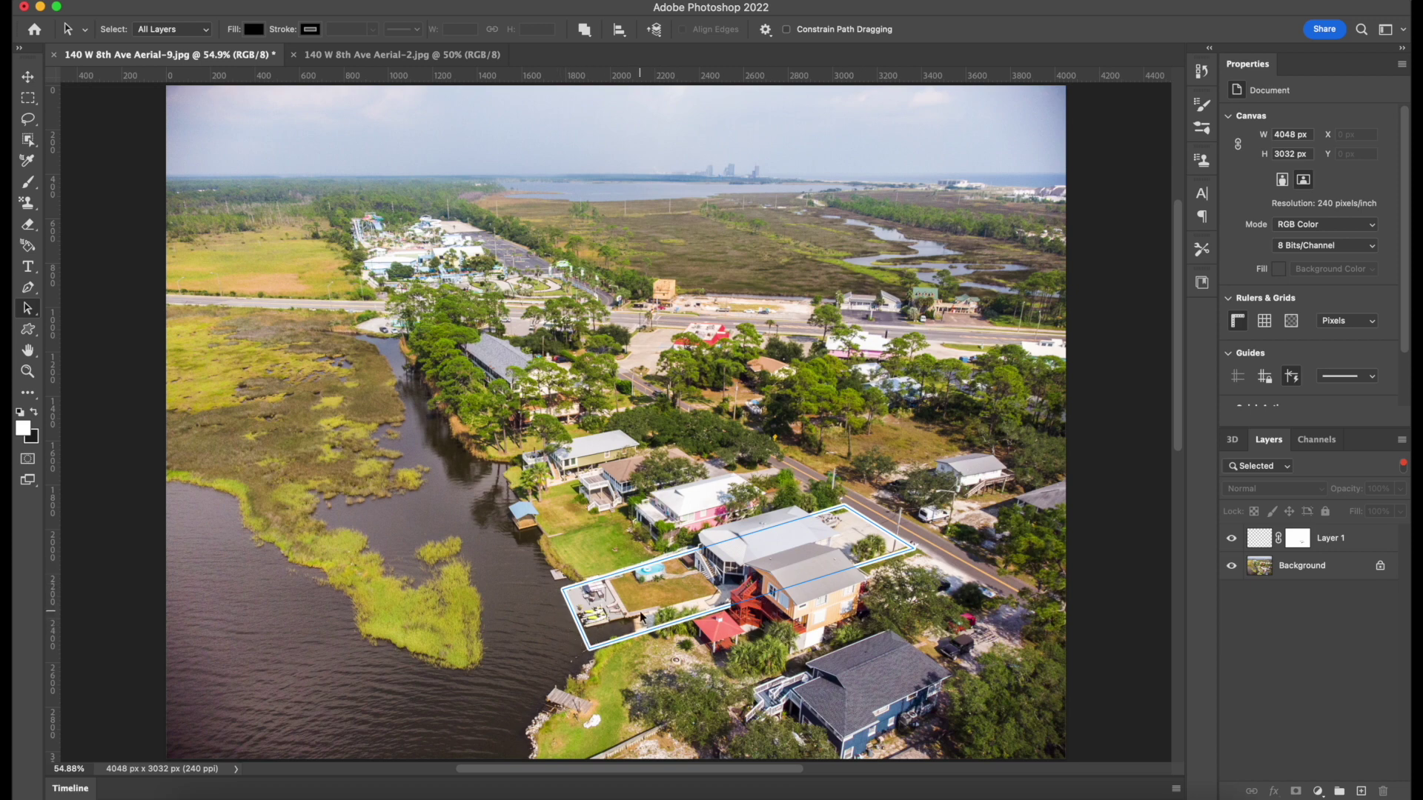
key("super+equal")
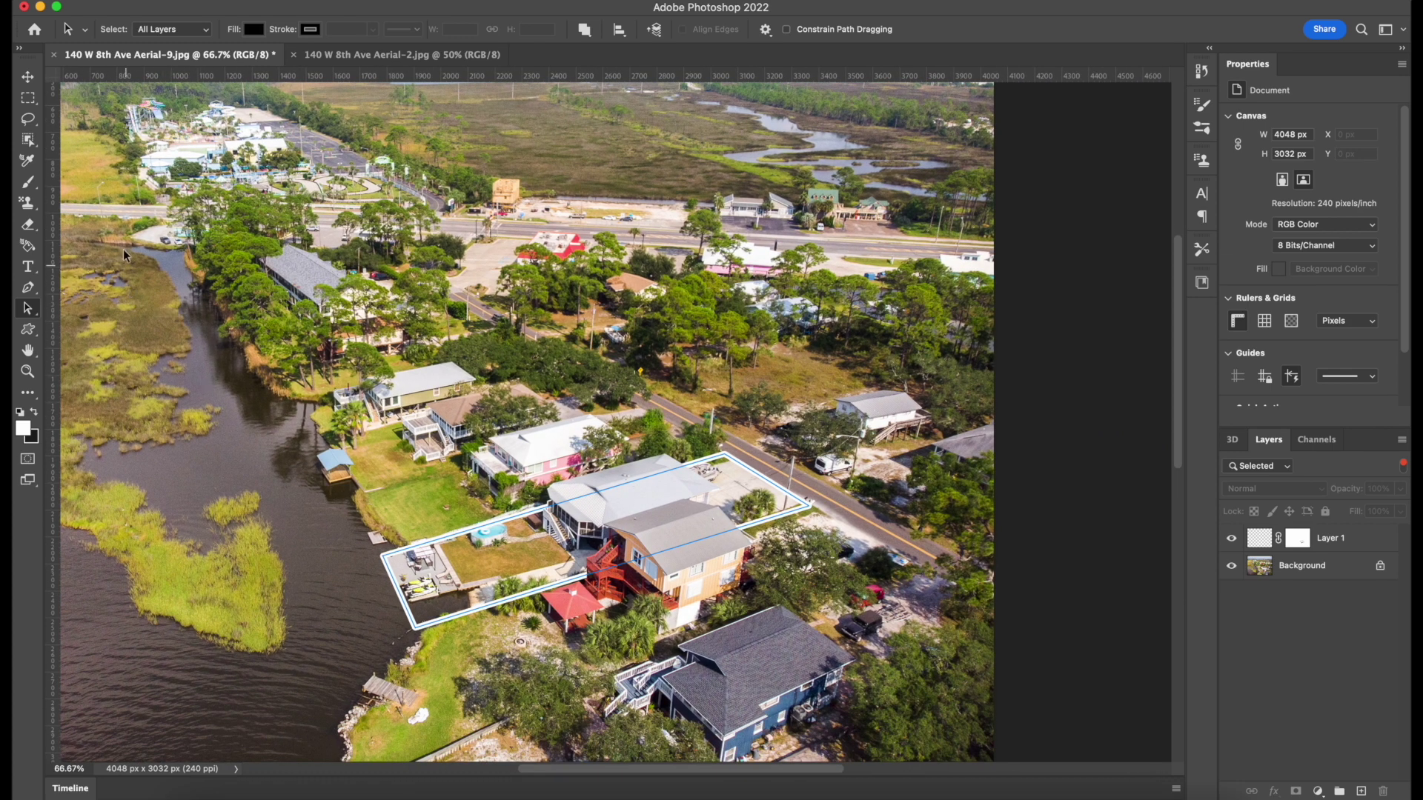
left_click(27, 329)
Draw a rectangle shape above the trees with the Rectangle tool.
right_click(27, 329)
left_click(78, 327)
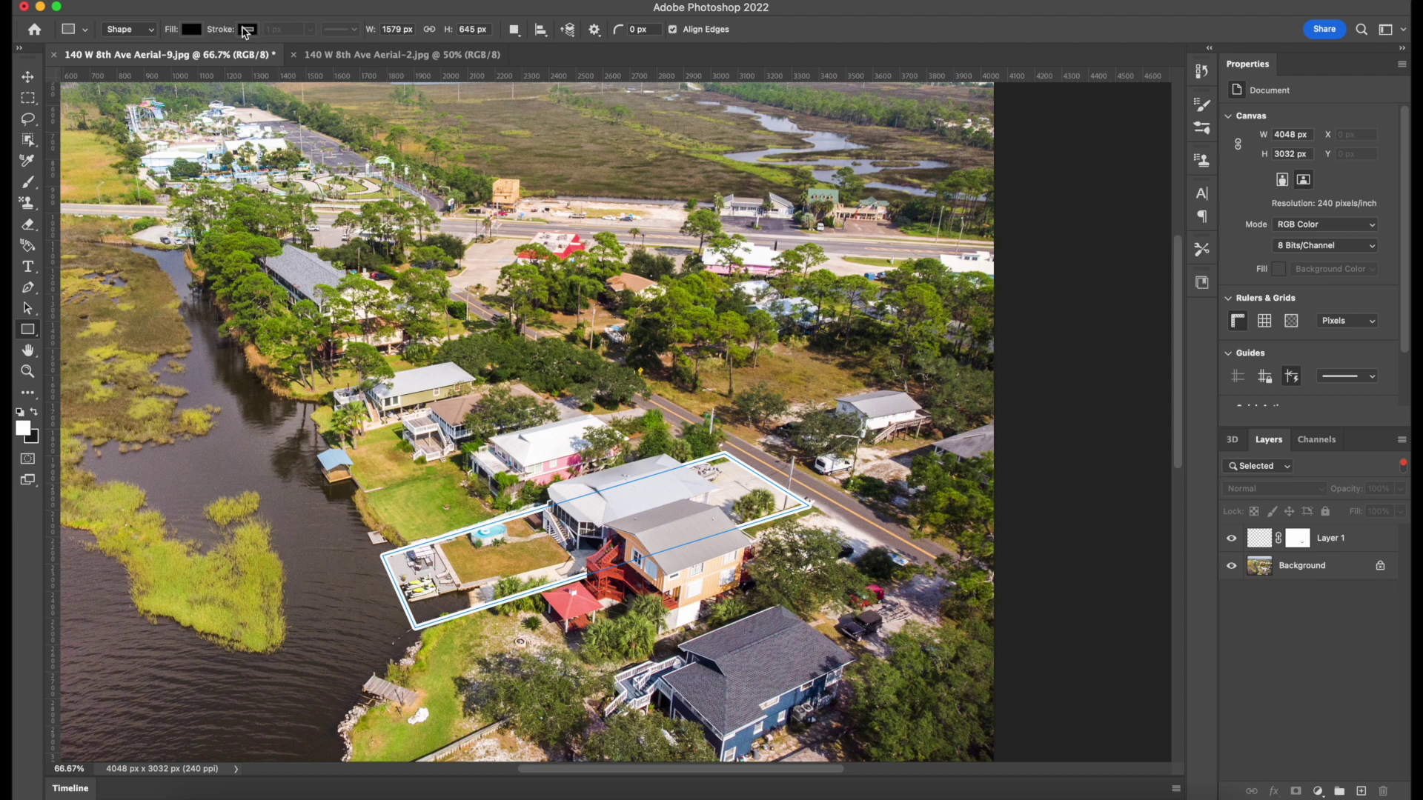
left_click_drag(407, 262, 689, 392)
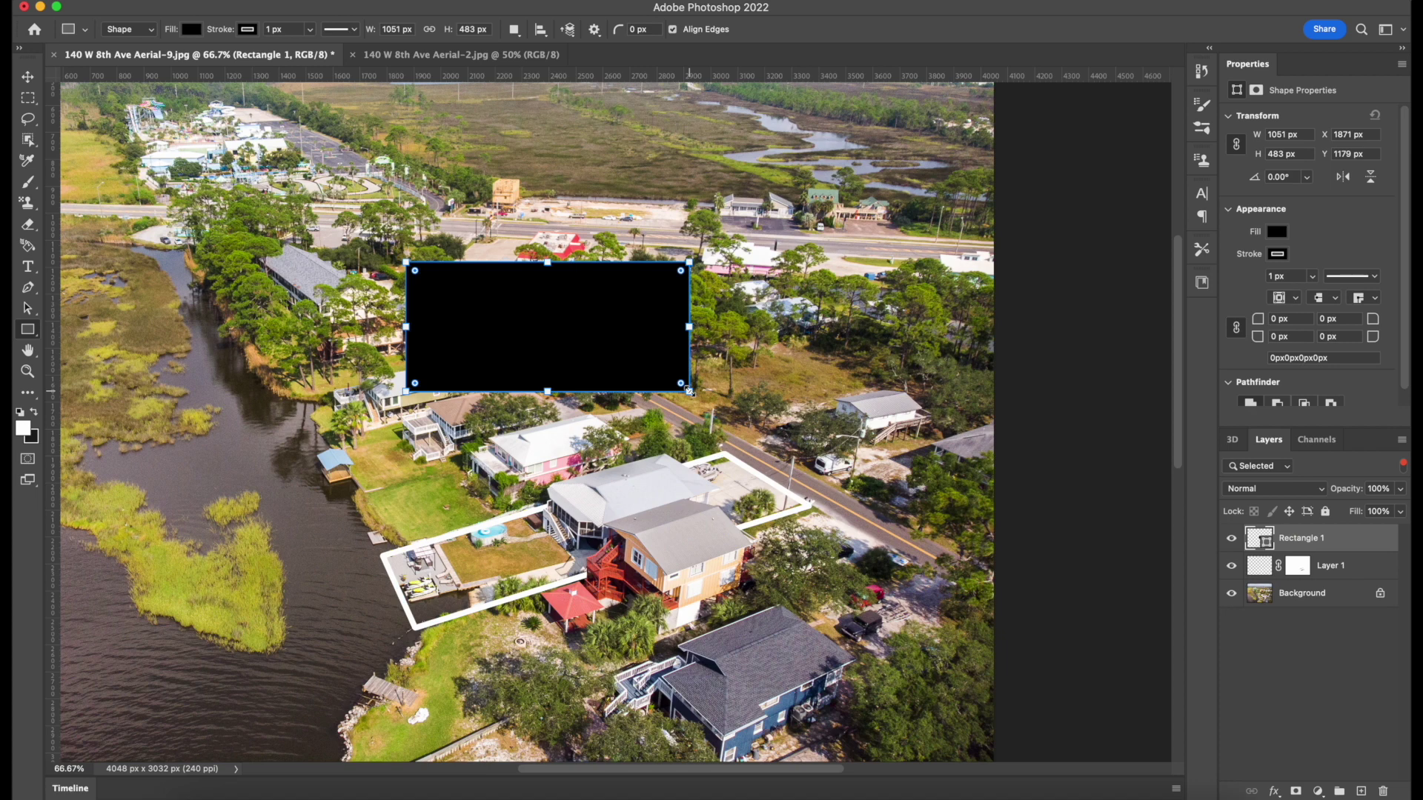
Give the rectangle a white stroke of about 17 px and no fill.
left_click(247, 29)
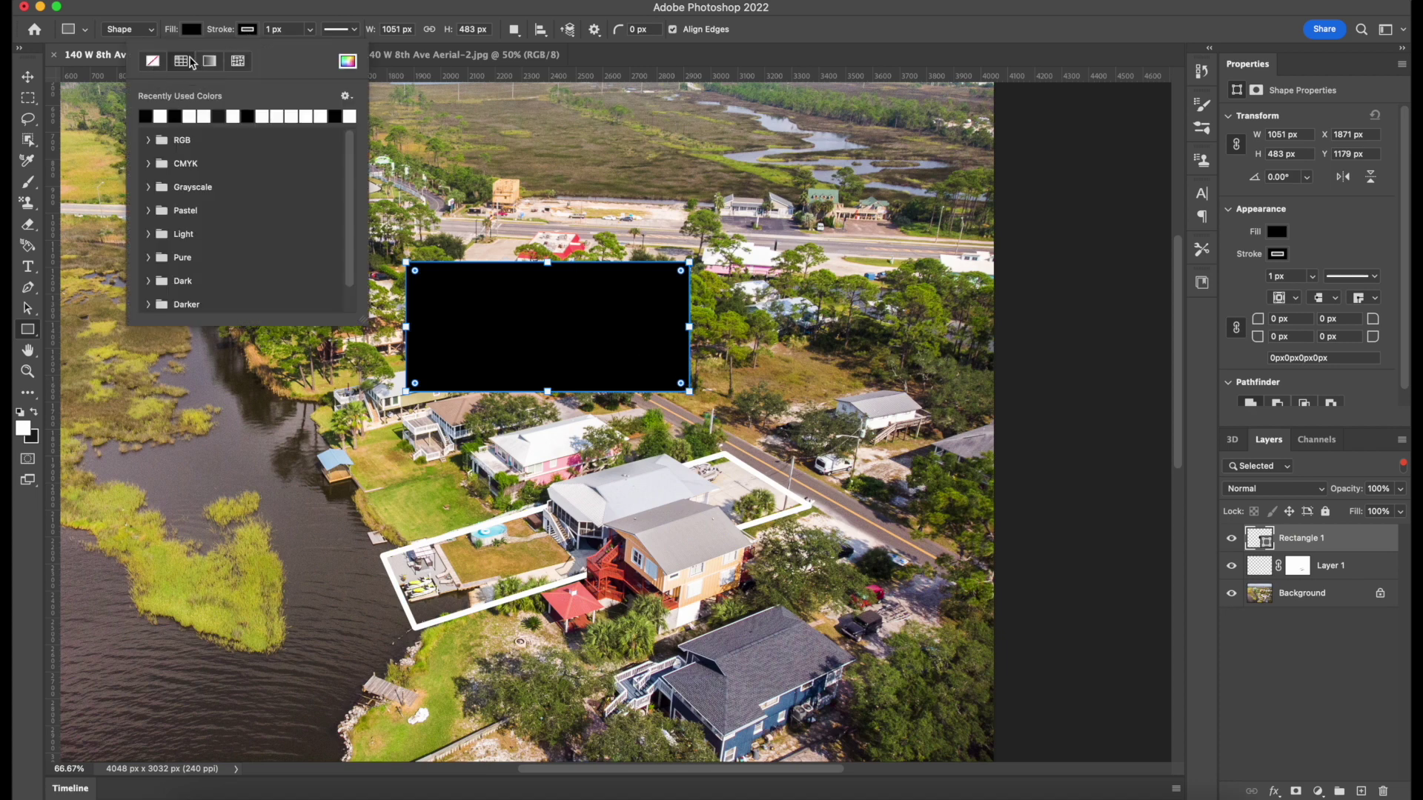
left_click(190, 117)
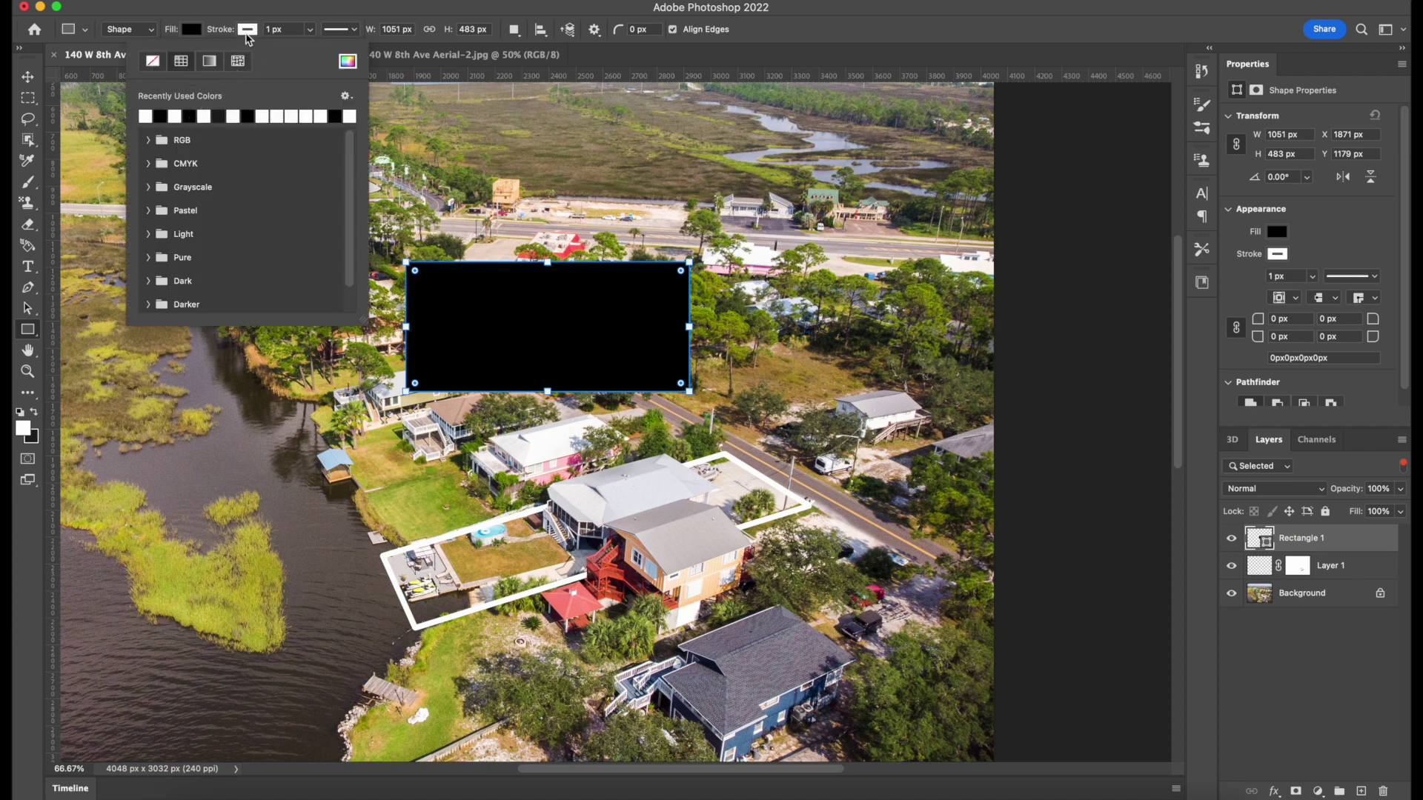
left_click(192, 31)
left_click(97, 62)
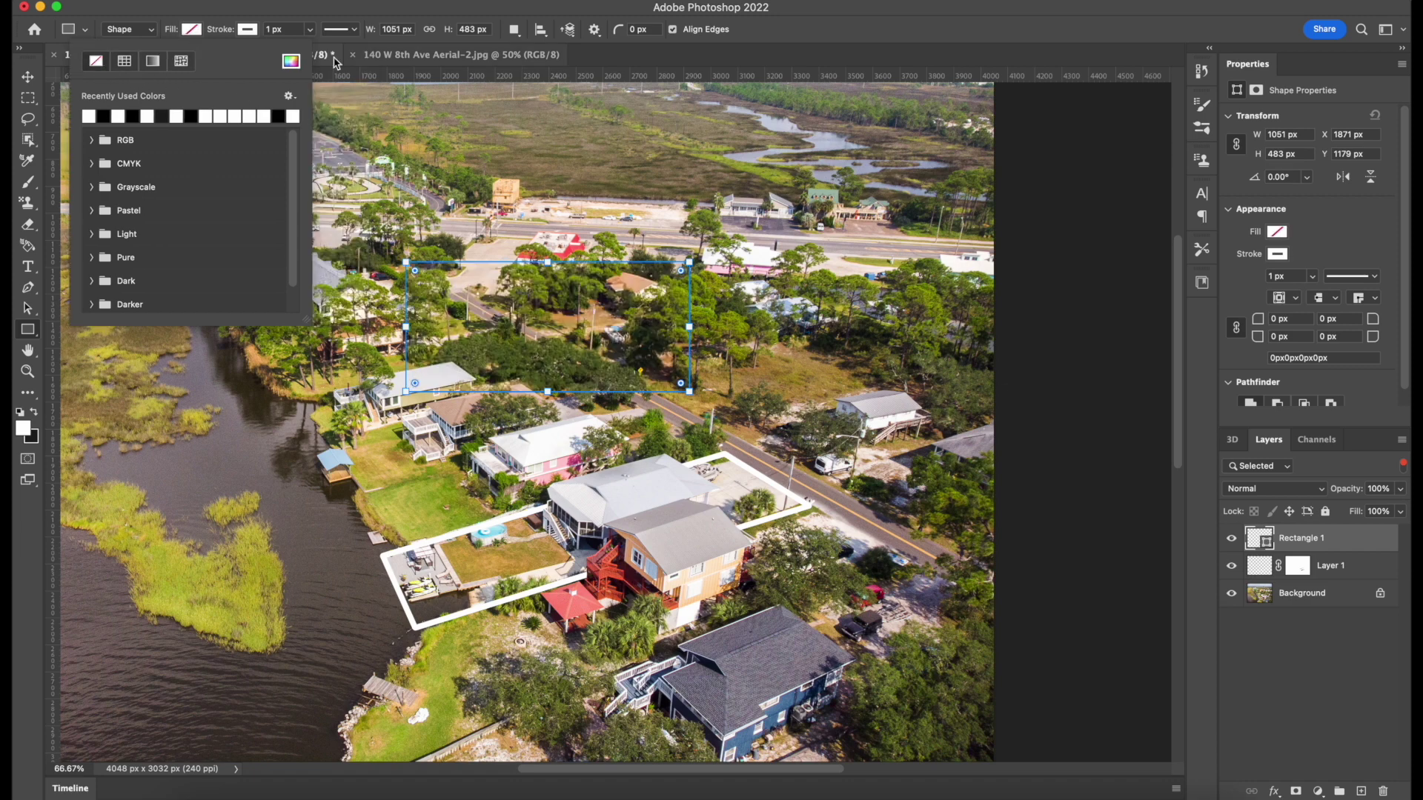
left_click(312, 43)
left_click_drag(310, 50, 317, 55)
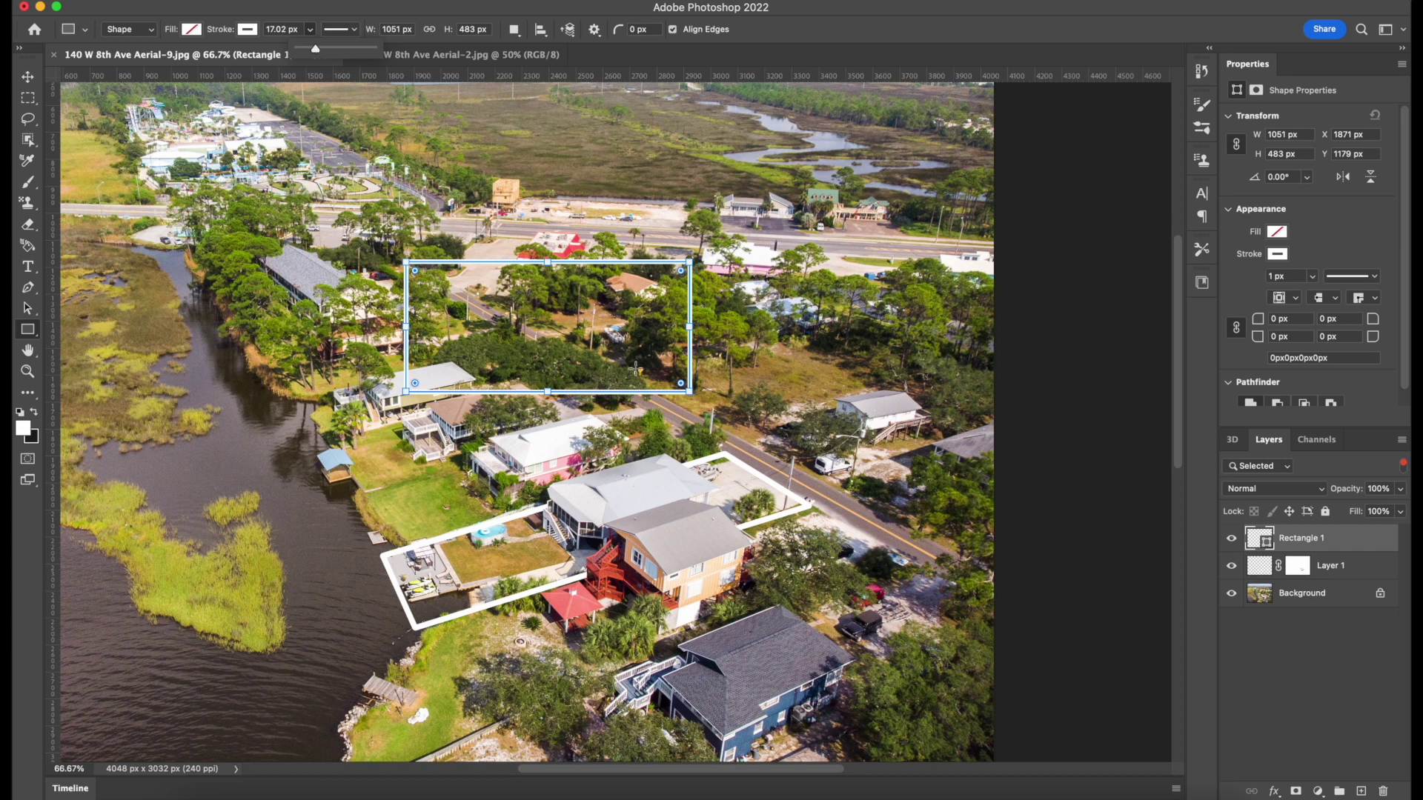
Free-transform the rectangle, moving it onto the house and scaling it to about 91%.
key("v")
key("super+t")
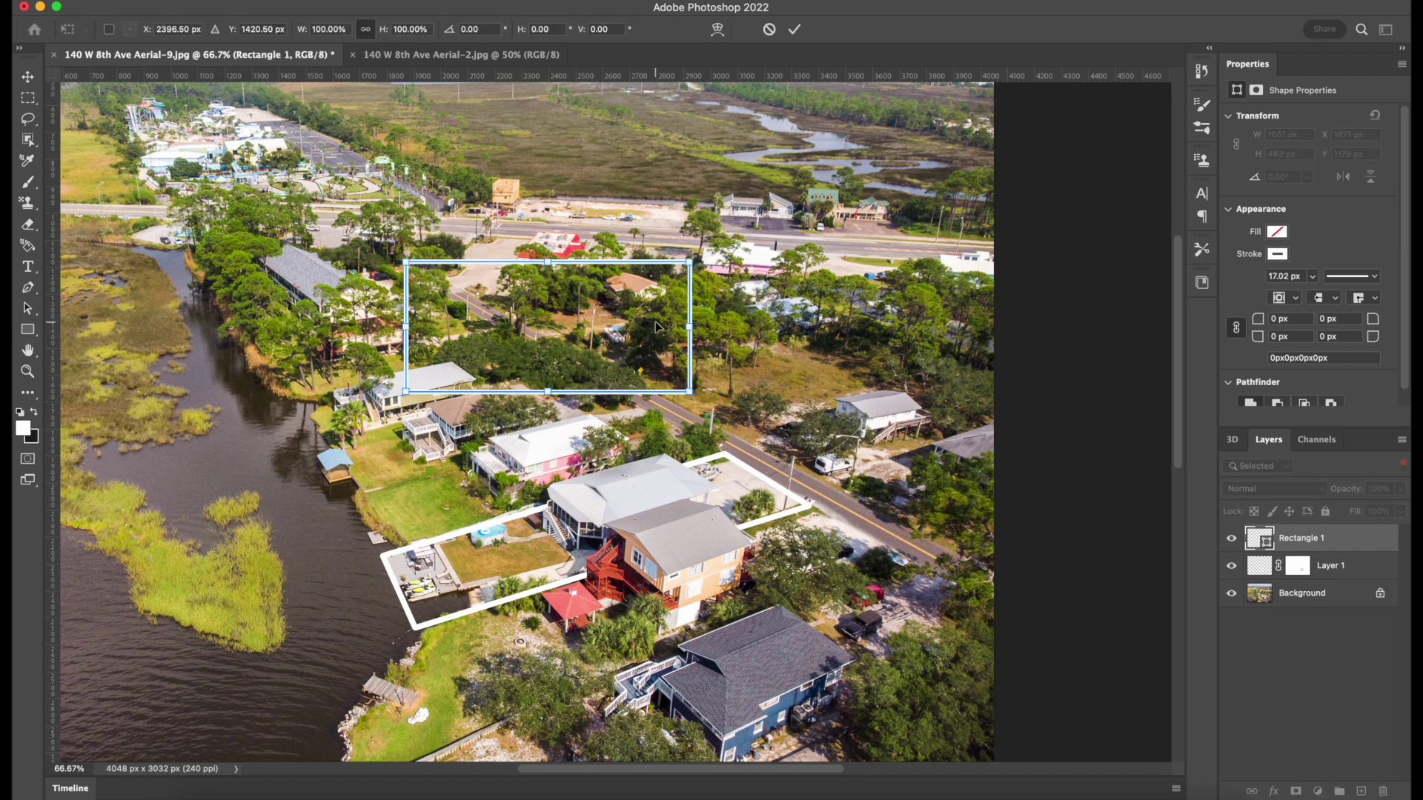
left_click_drag(405, 392, 393, 398)
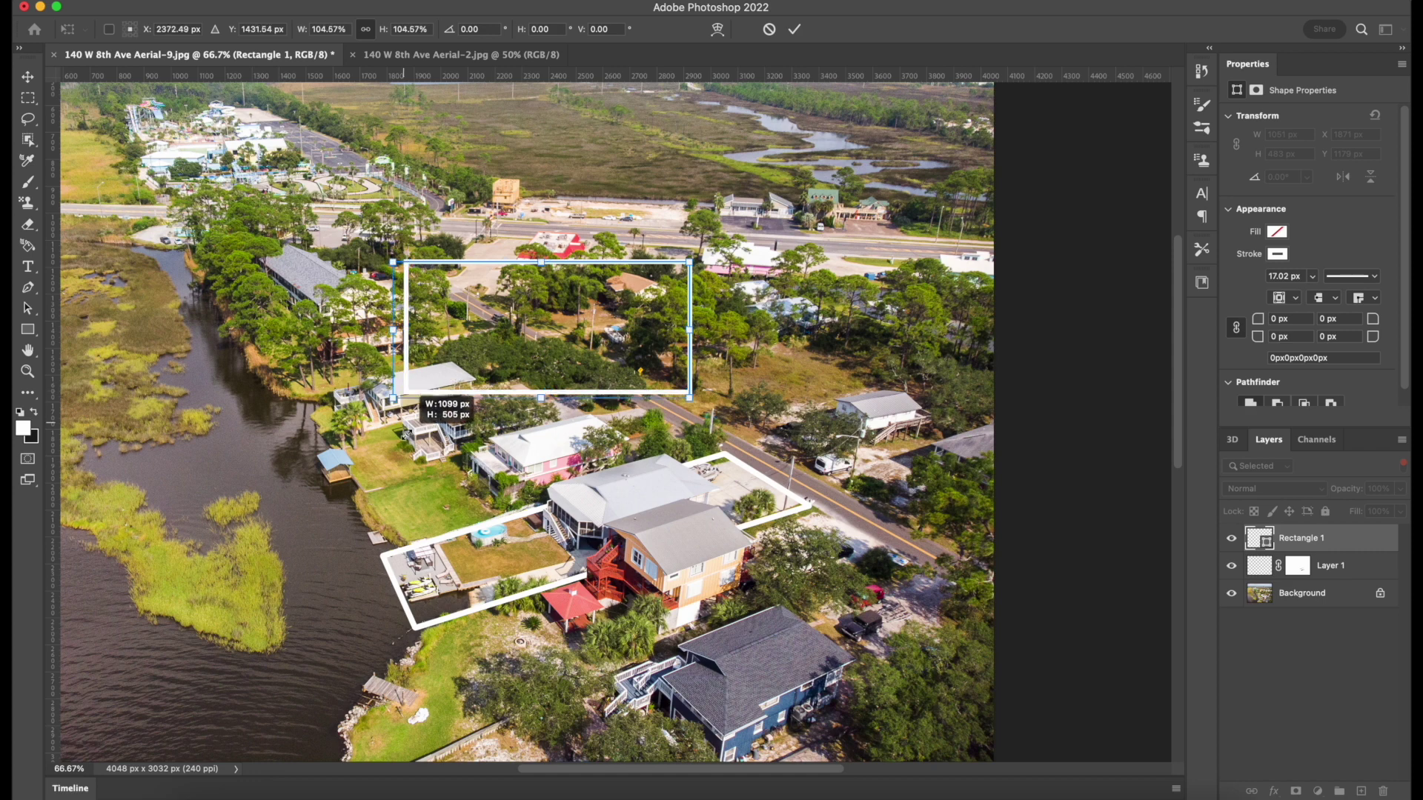
left_click_drag(514, 340, 584, 513)
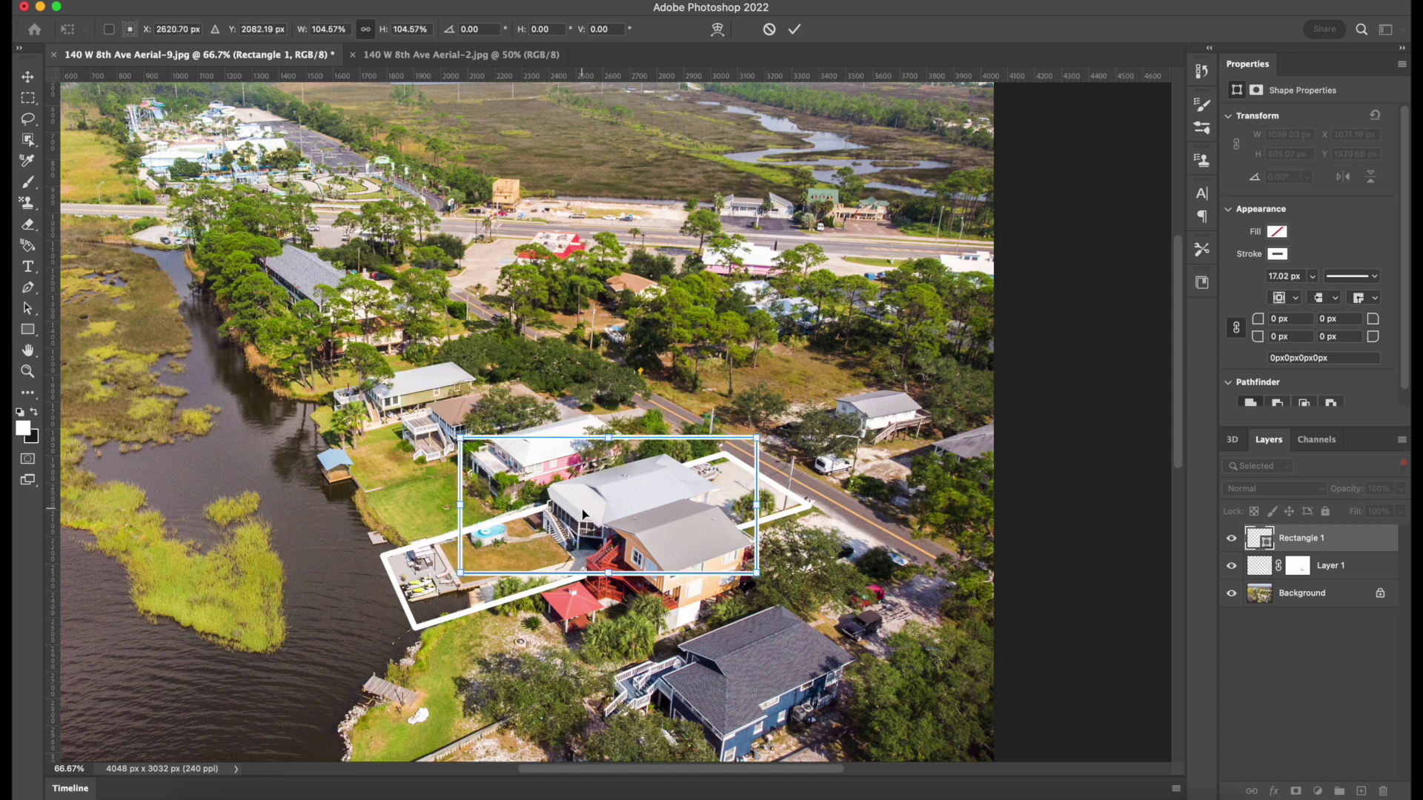
right_click(583, 513)
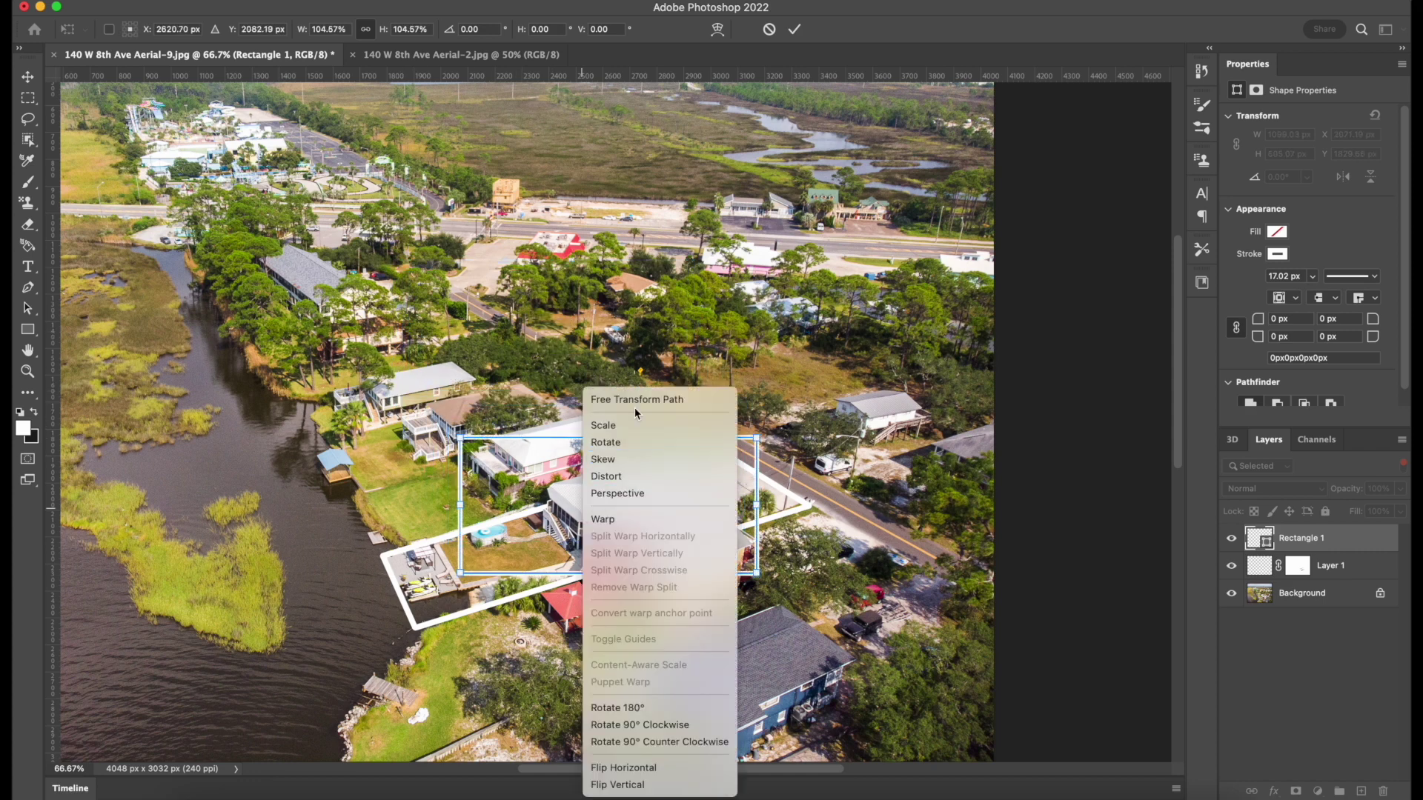
left_click(636, 402)
left_click_drag(460, 572, 498, 554)
Skew the box, pushing its left side outward and pulling its right edge inward.
right_click(558, 521)
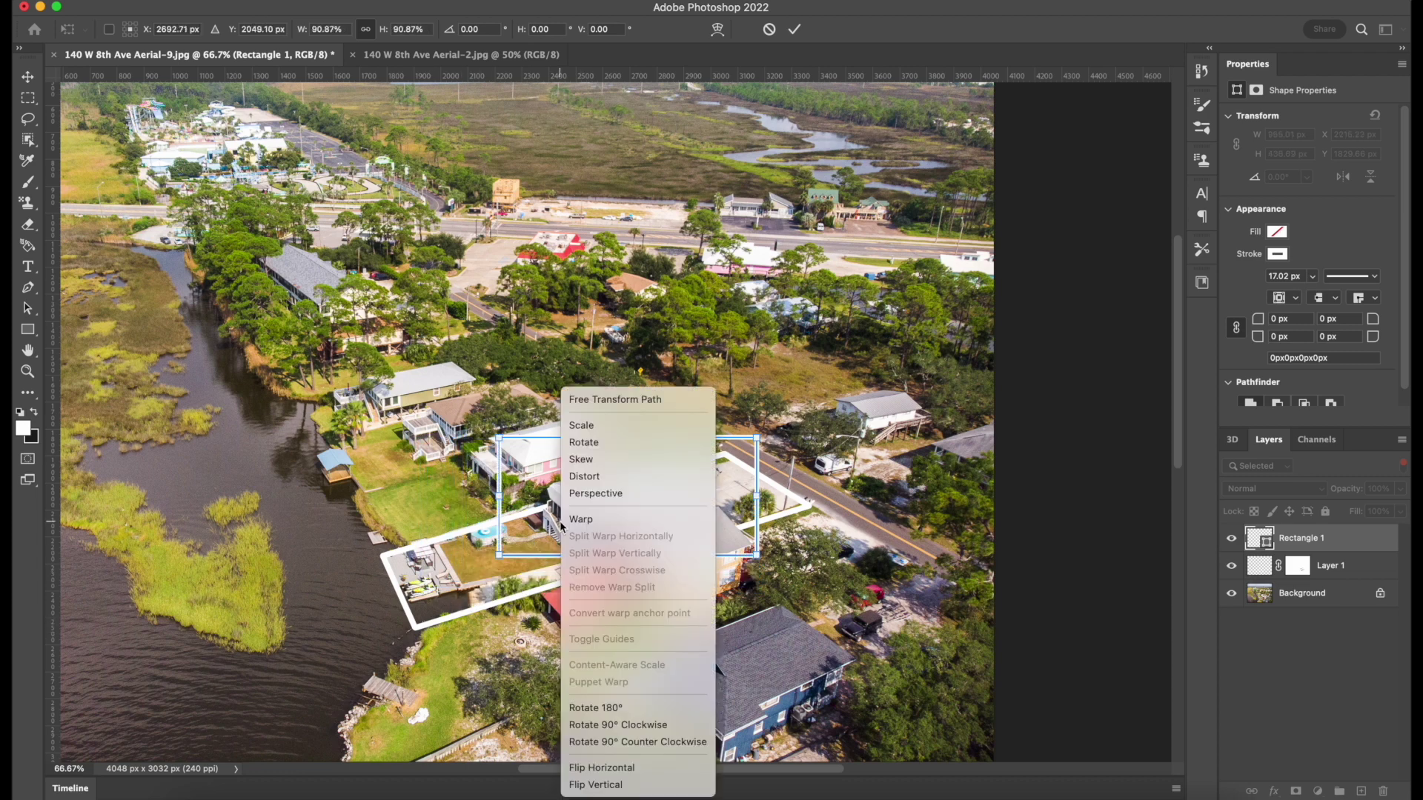
left_click(560, 492)
scroll(559, 495, "up", 1)
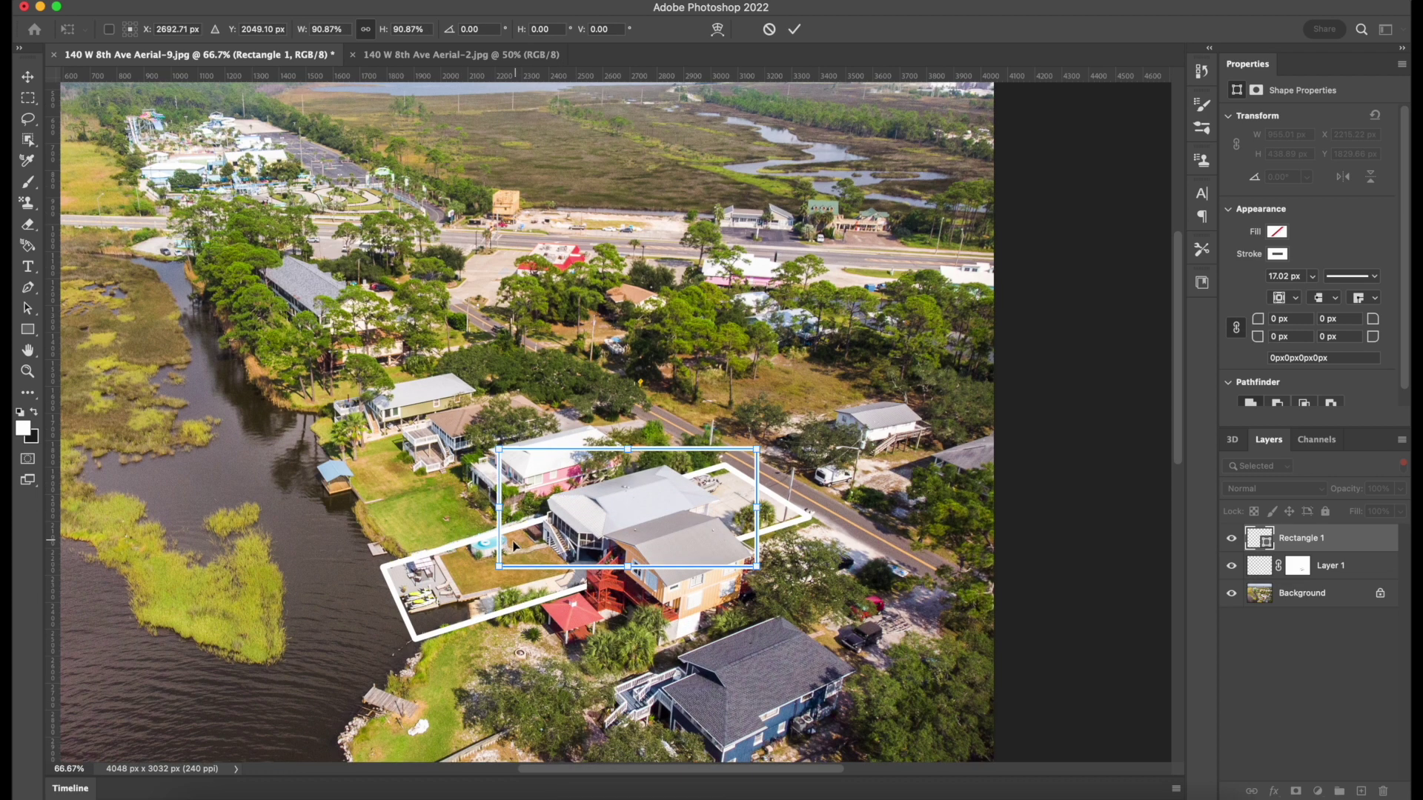
left_click_drag(501, 463, 475, 467)
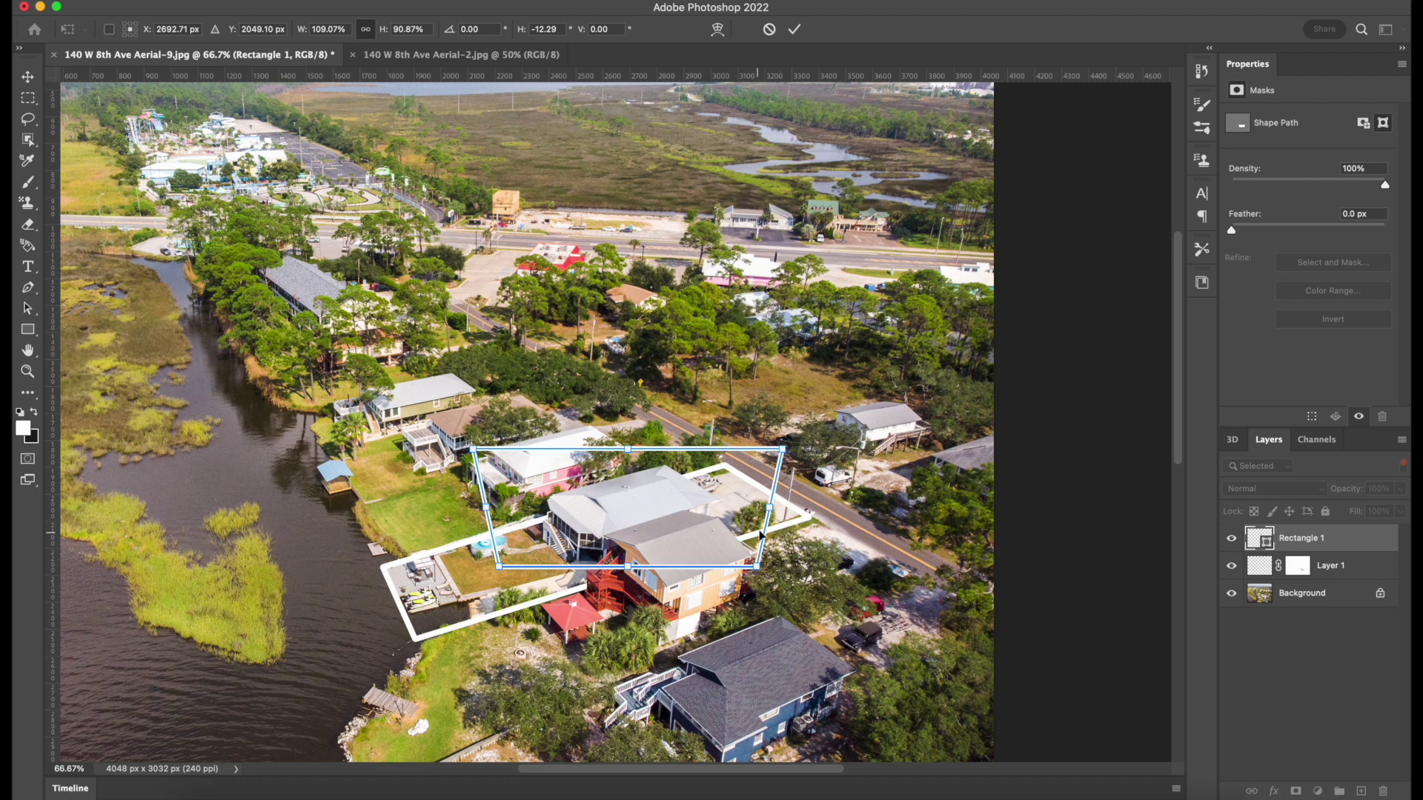
left_click_drag(784, 452, 733, 474)
Distort the box so each corner sits on the lot's property line, then commit the transform.
right_click(733, 474)
left_click(749, 477)
left_click_drag(732, 567, 810, 515)
left_click_drag(733, 450, 727, 468)
left_click_drag(522, 451, 384, 568)
left_click_drag(506, 570, 416, 641)
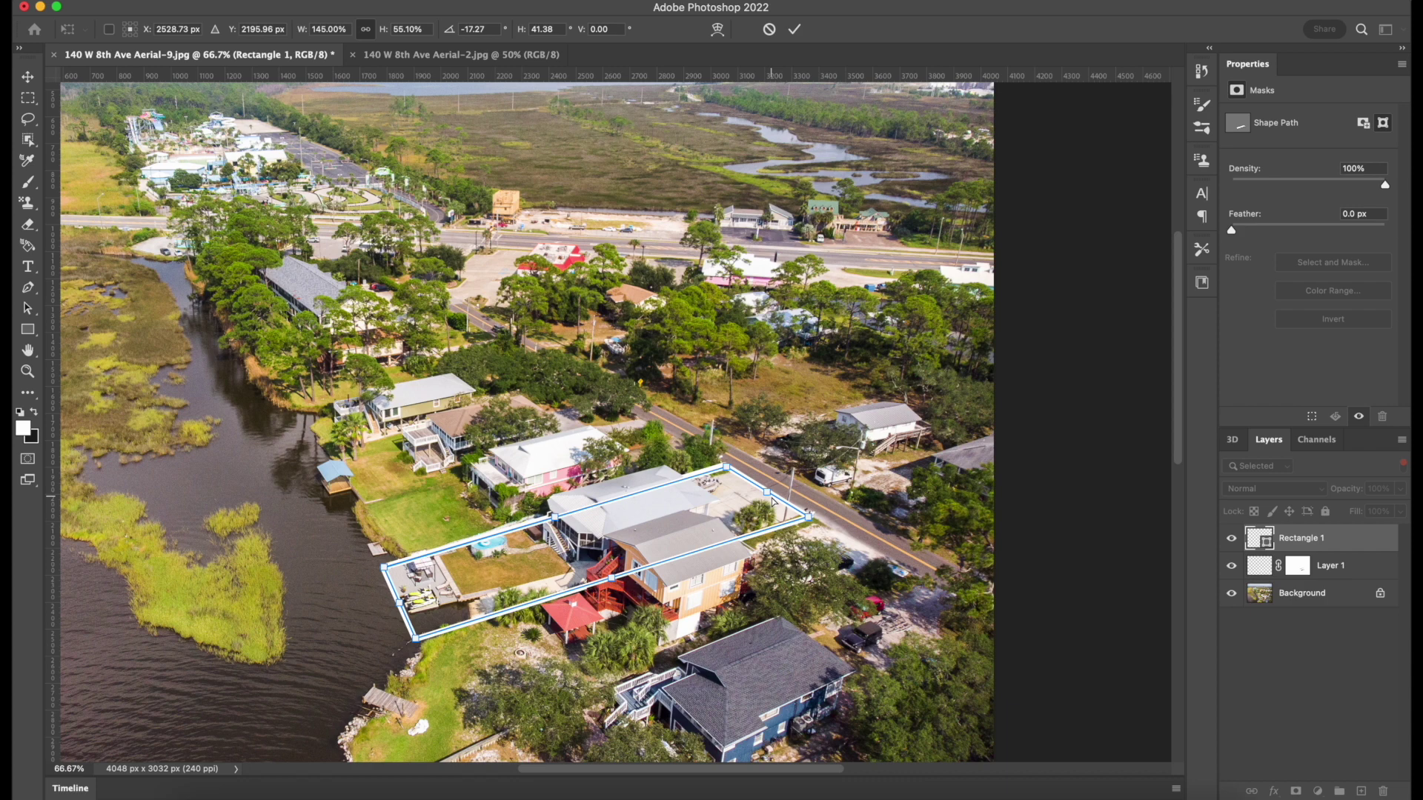
left_click(1298, 537)
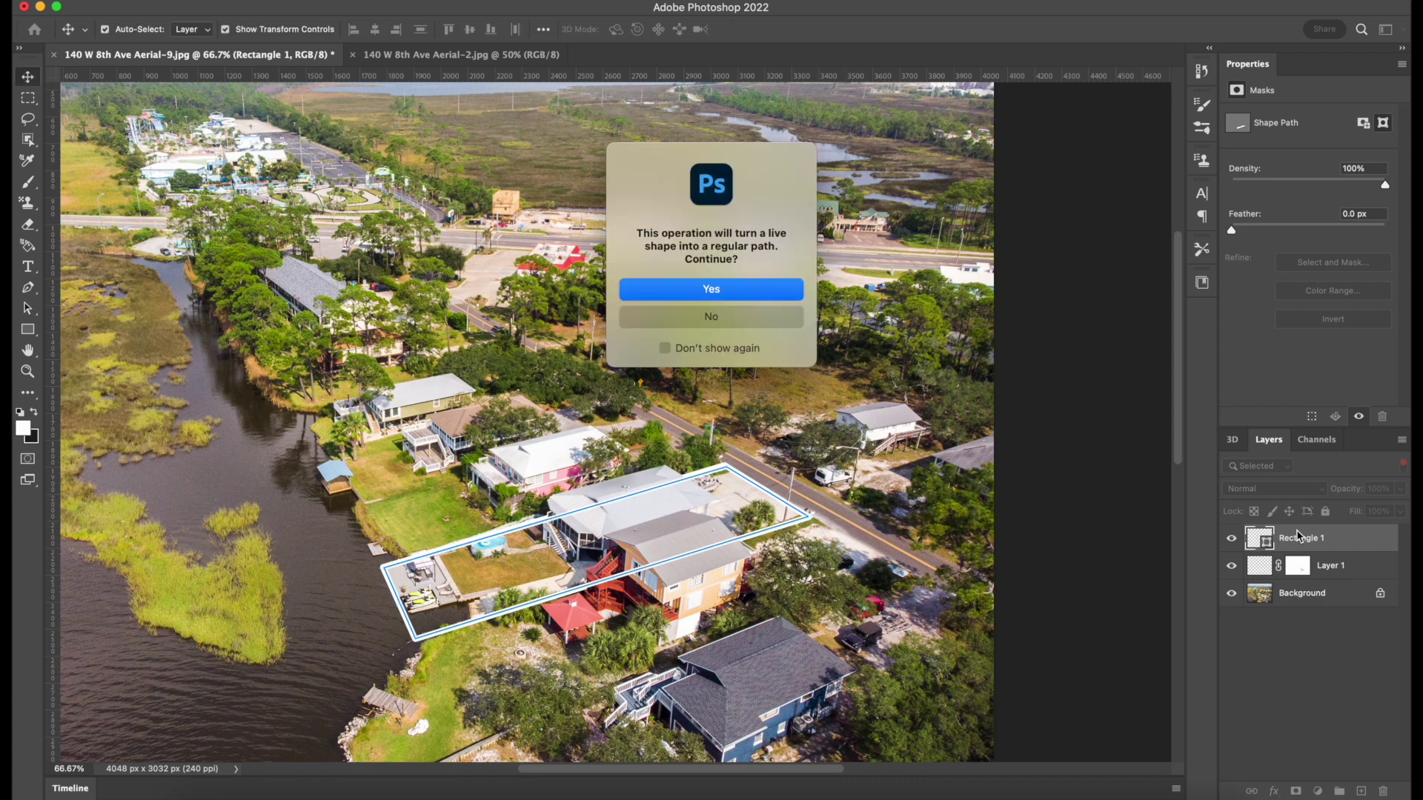
Revert the shape conversion and delete the extra Rectangle 1 layer.
left_click(713, 292)
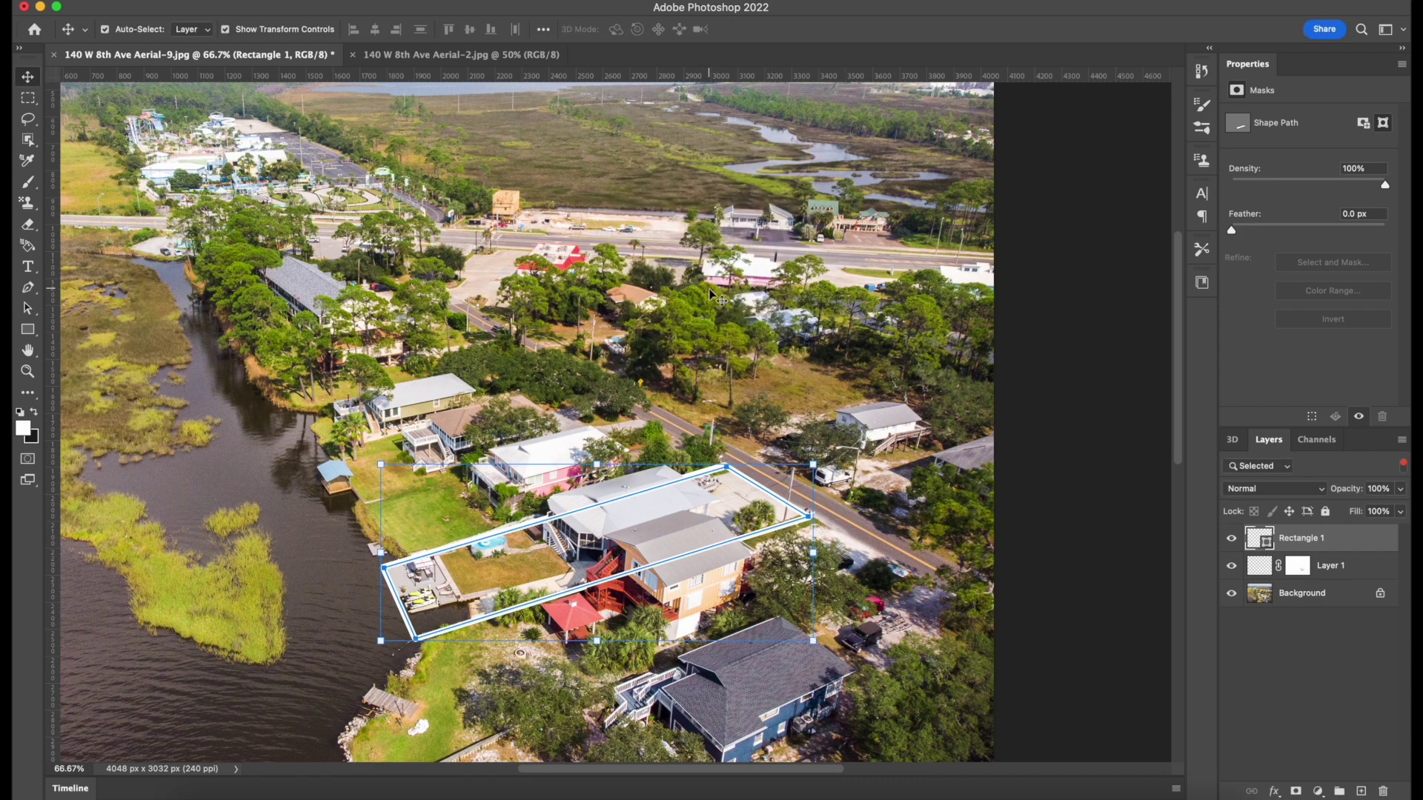
key("super+v")
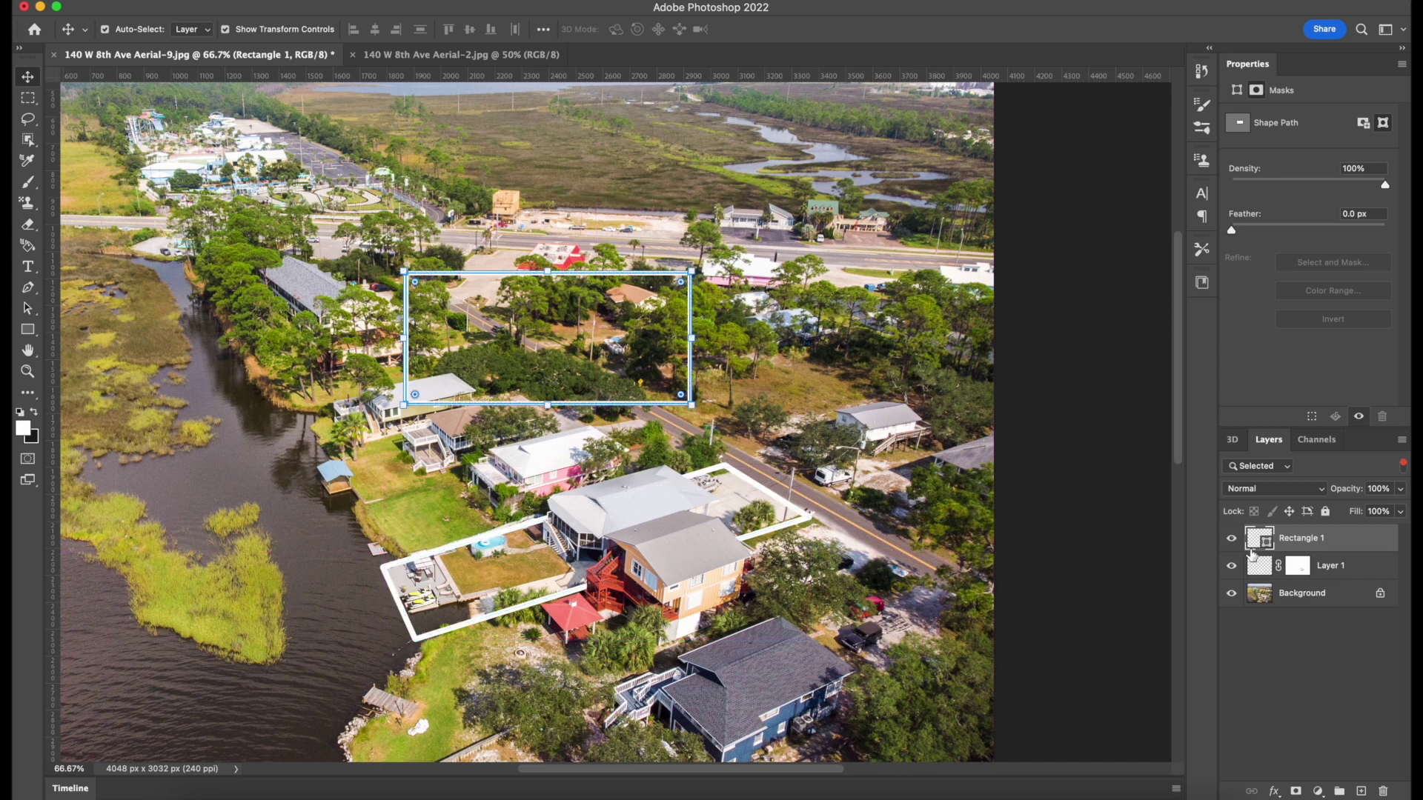
key("Delete")
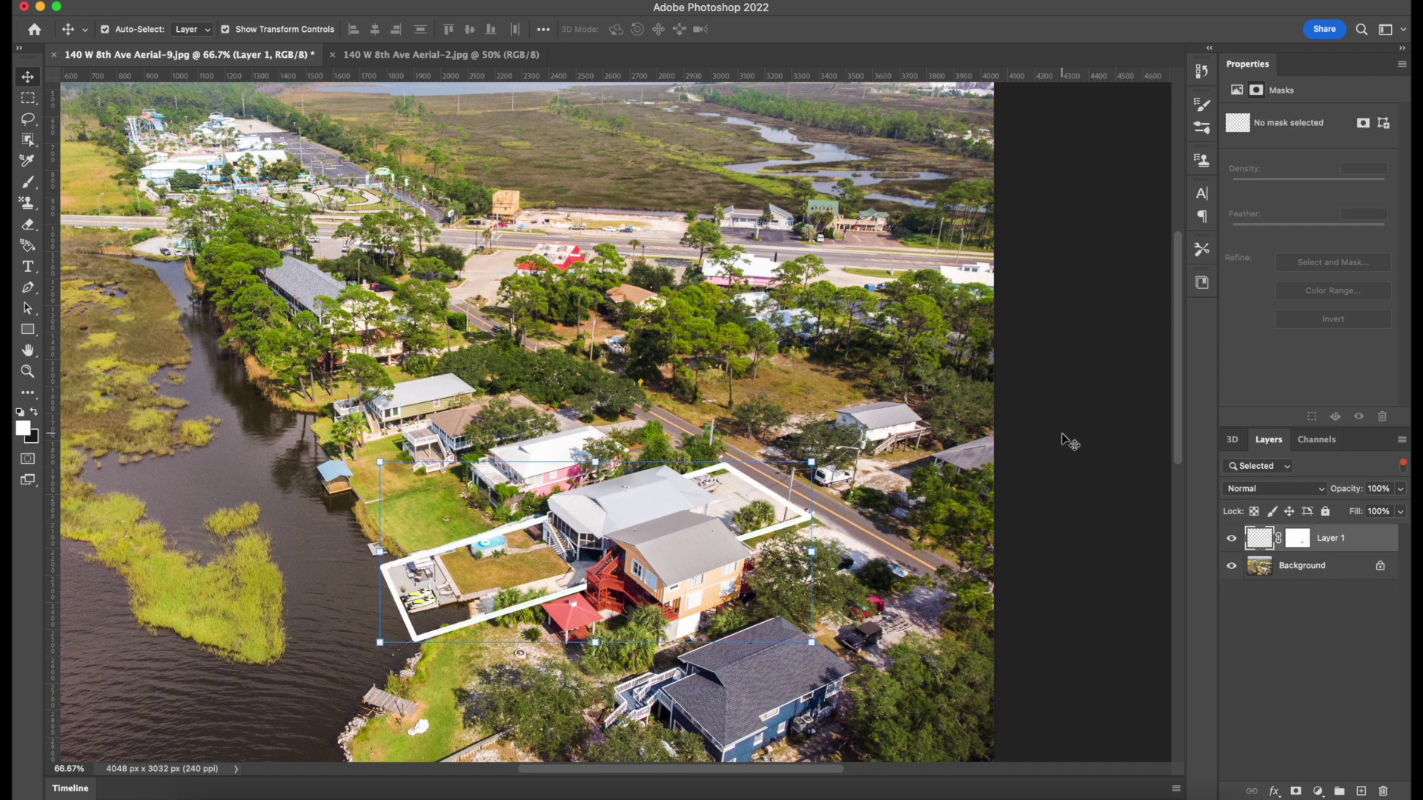
left_click(1070, 441)
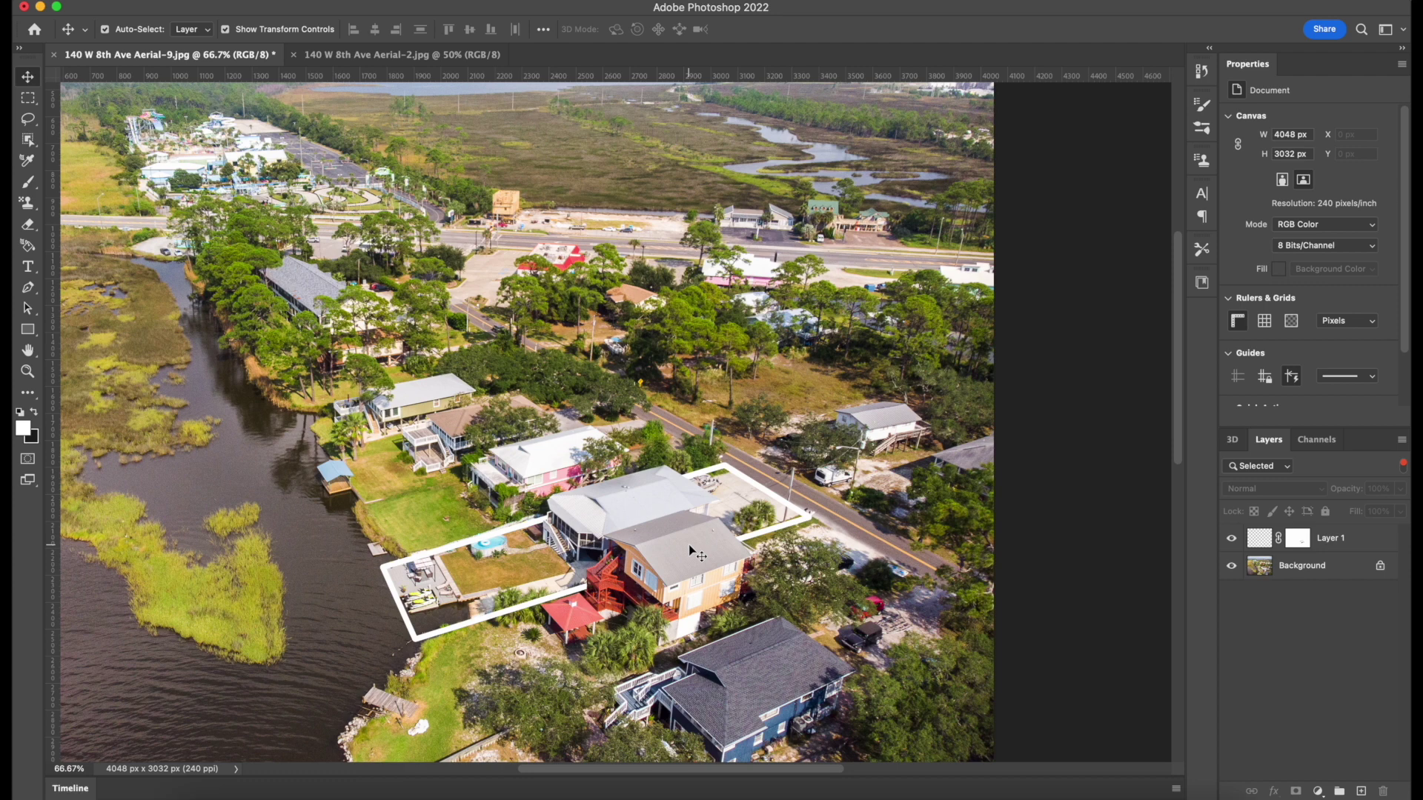
scroll(689, 550, "down", 3)
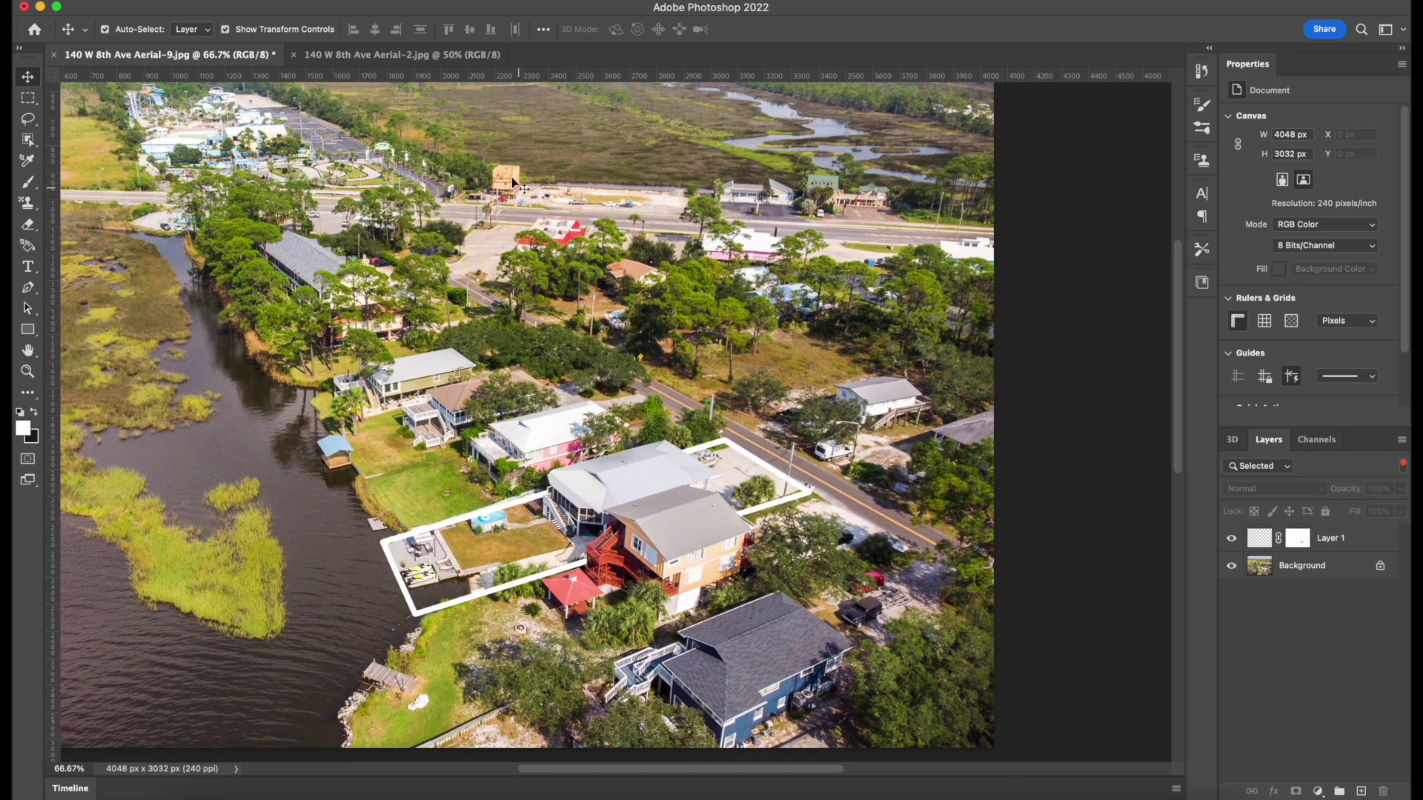
left_click(368, 59)
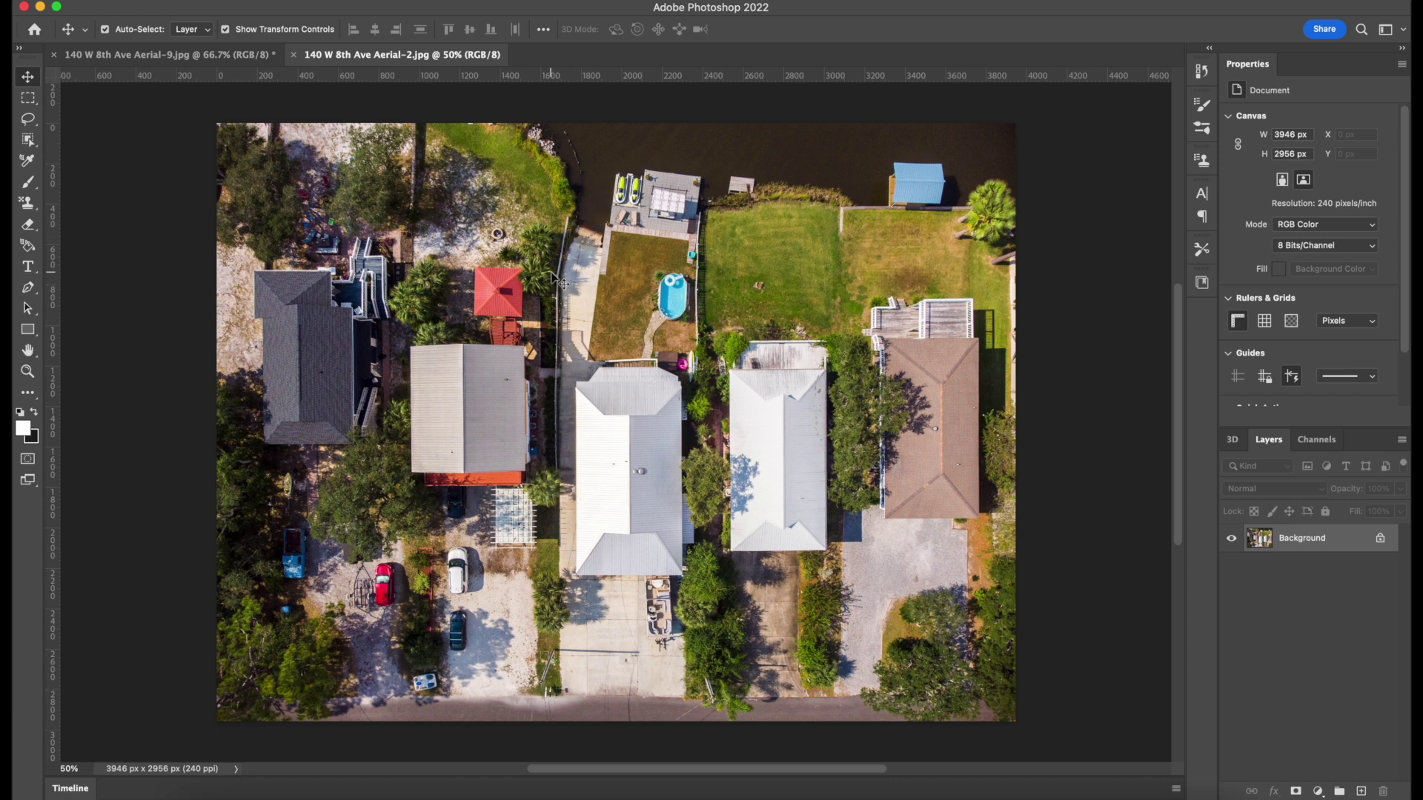
Glance back at the Aerial-9 photo, return to Aerial-2, and select the Pen tool.
left_click(233, 59)
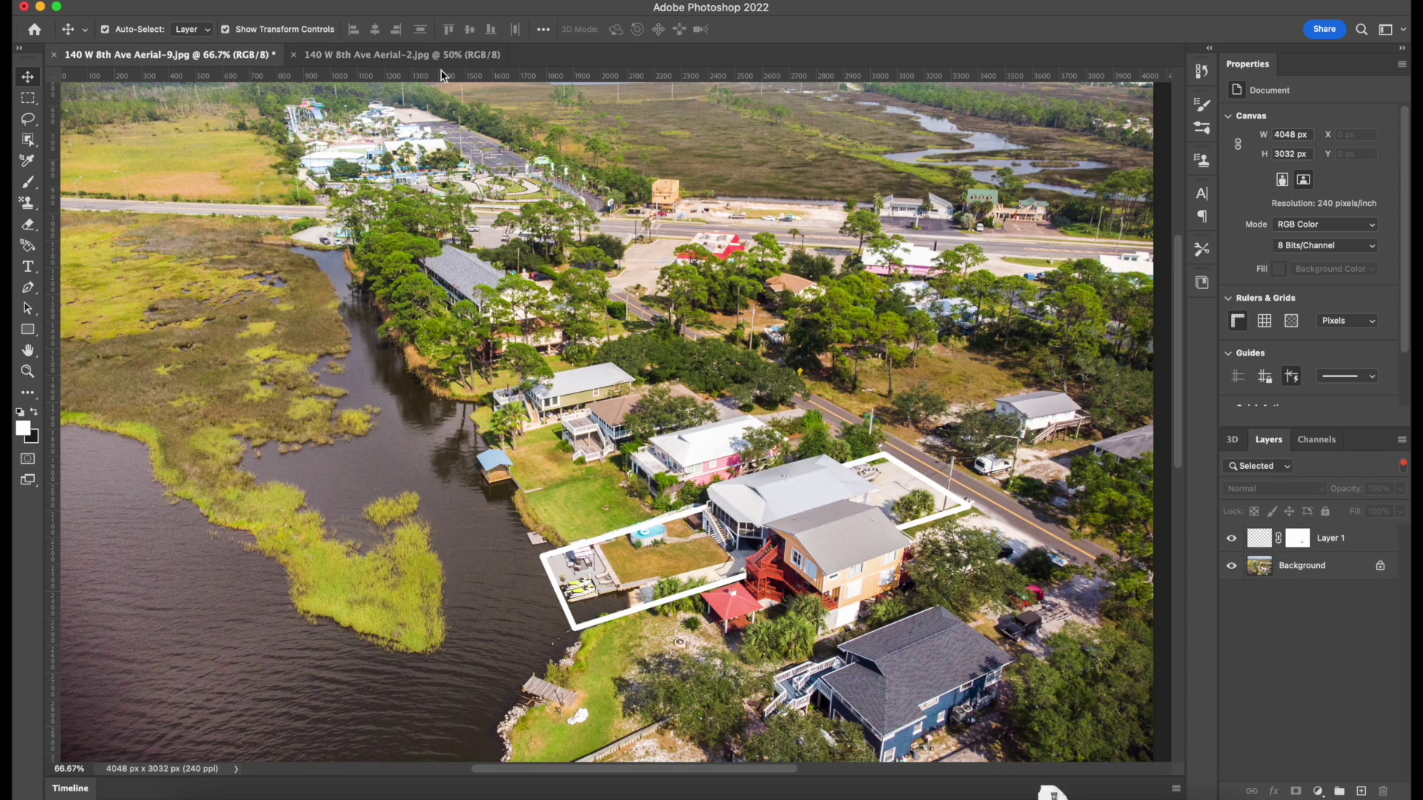
left_click(436, 57)
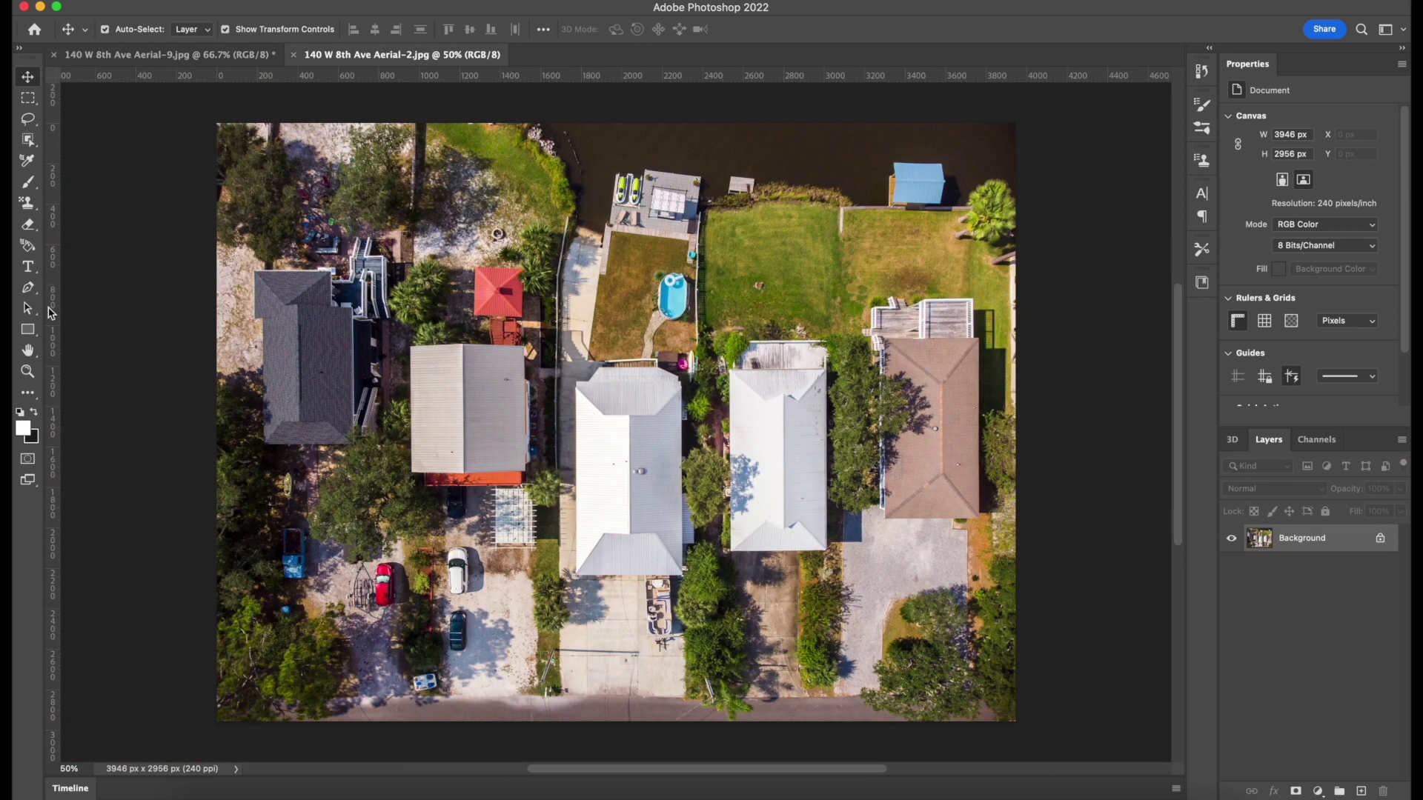
left_click(28, 291)
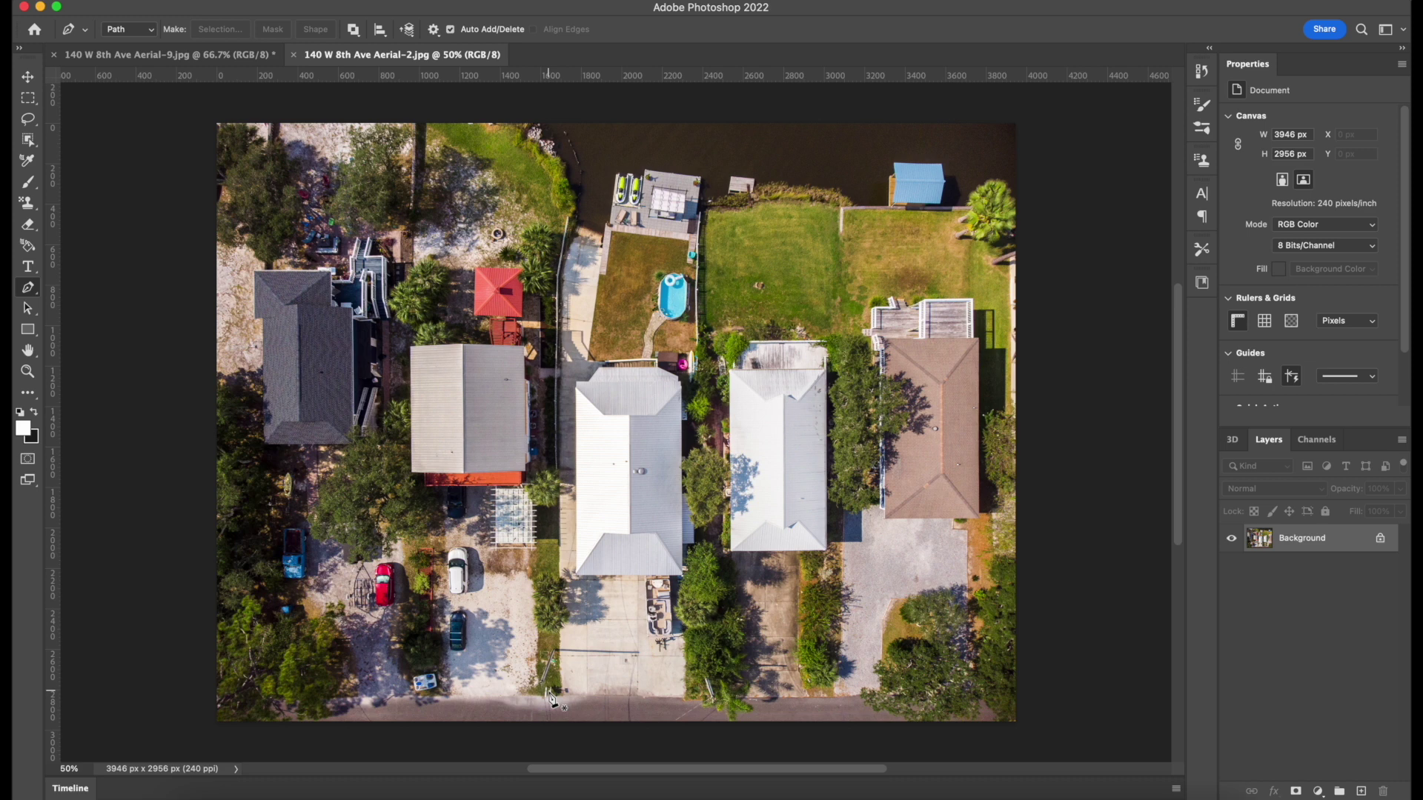
Place pen points around the lot from the bottom street to the waterfront and dock.
left_click(549, 691)
left_click(558, 279)
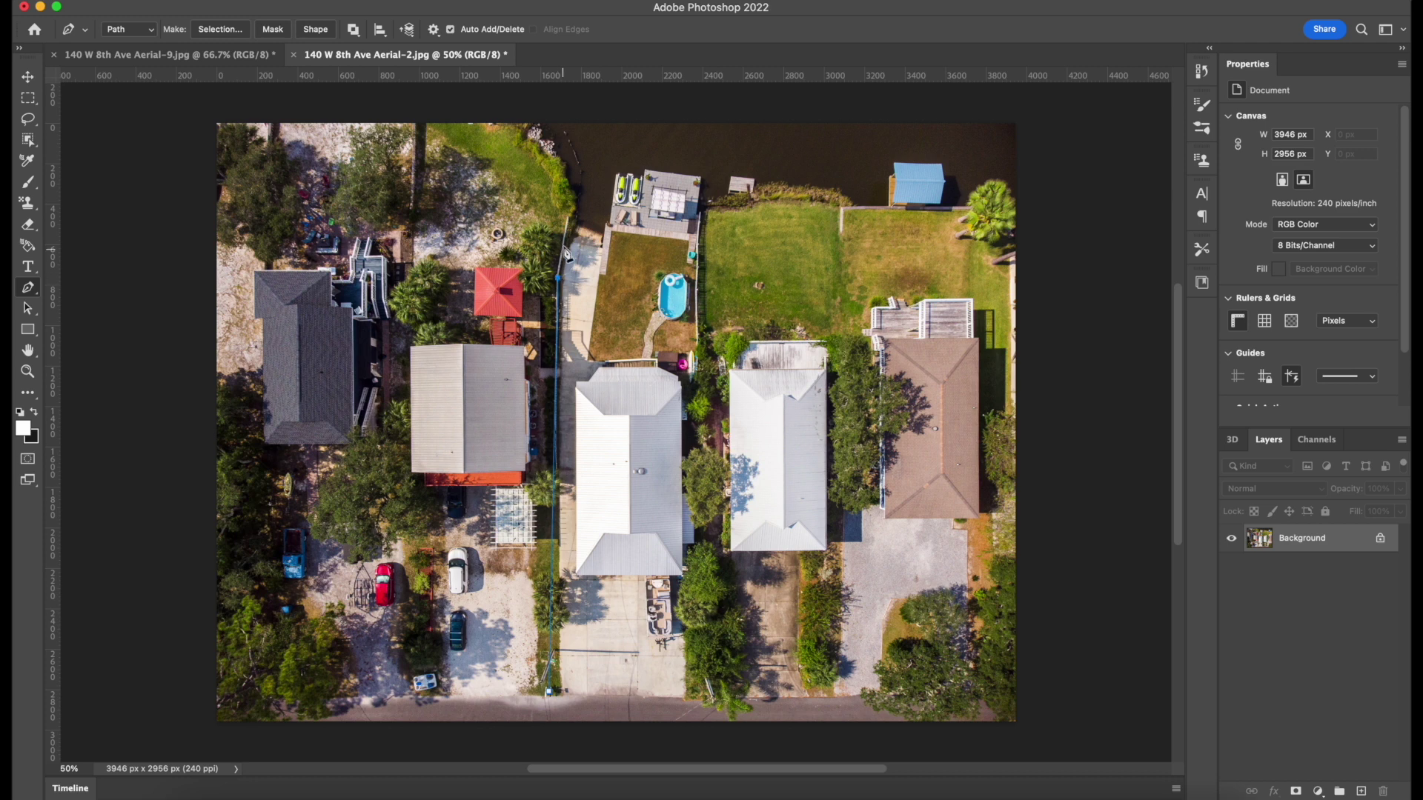
left_click(584, 171)
left_click(705, 177)
left_click(708, 698)
Add a right-boundary point, shift the right edge left, and close the outline at the street.
left_click(708, 495)
left_click(707, 495, "super")
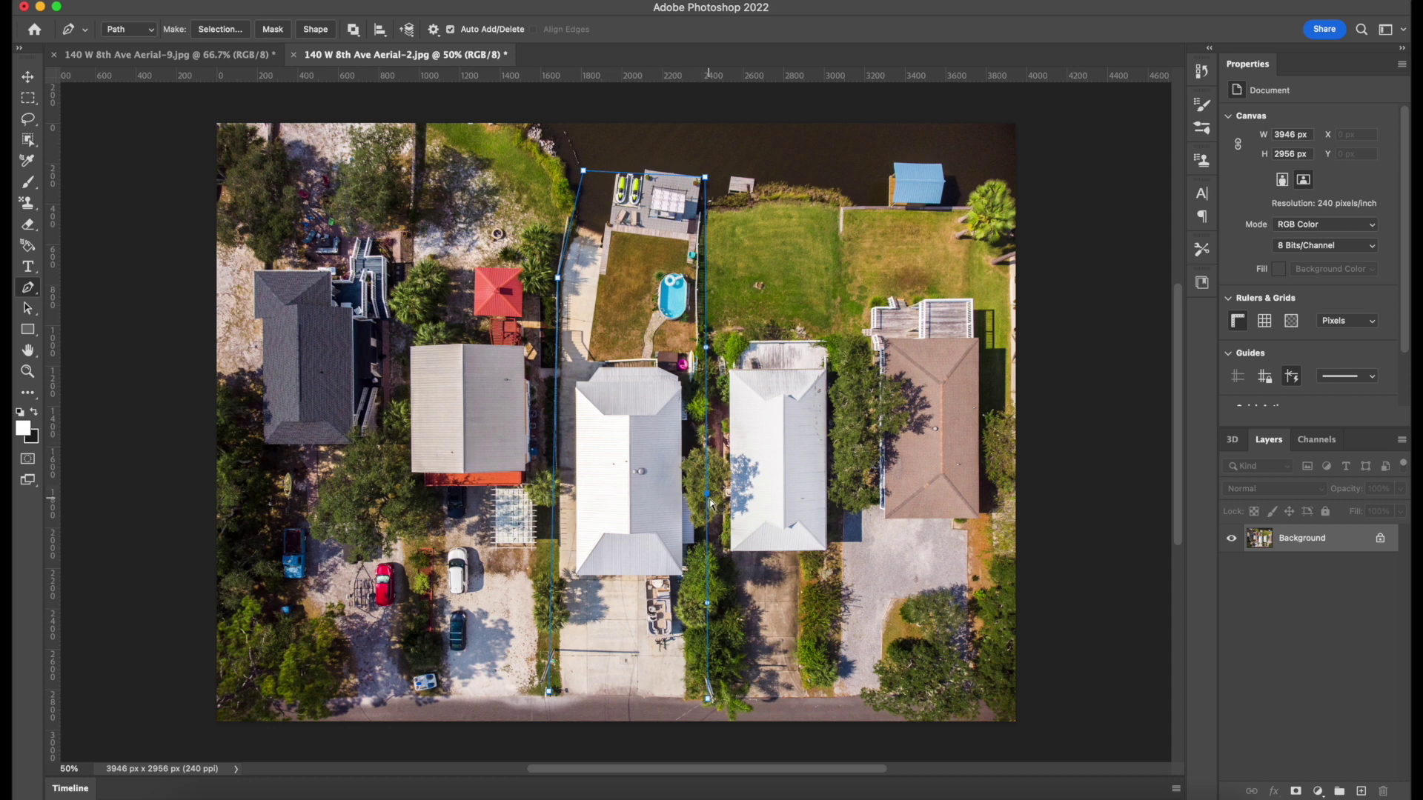
left_click_drag(709, 495, 704, 501)
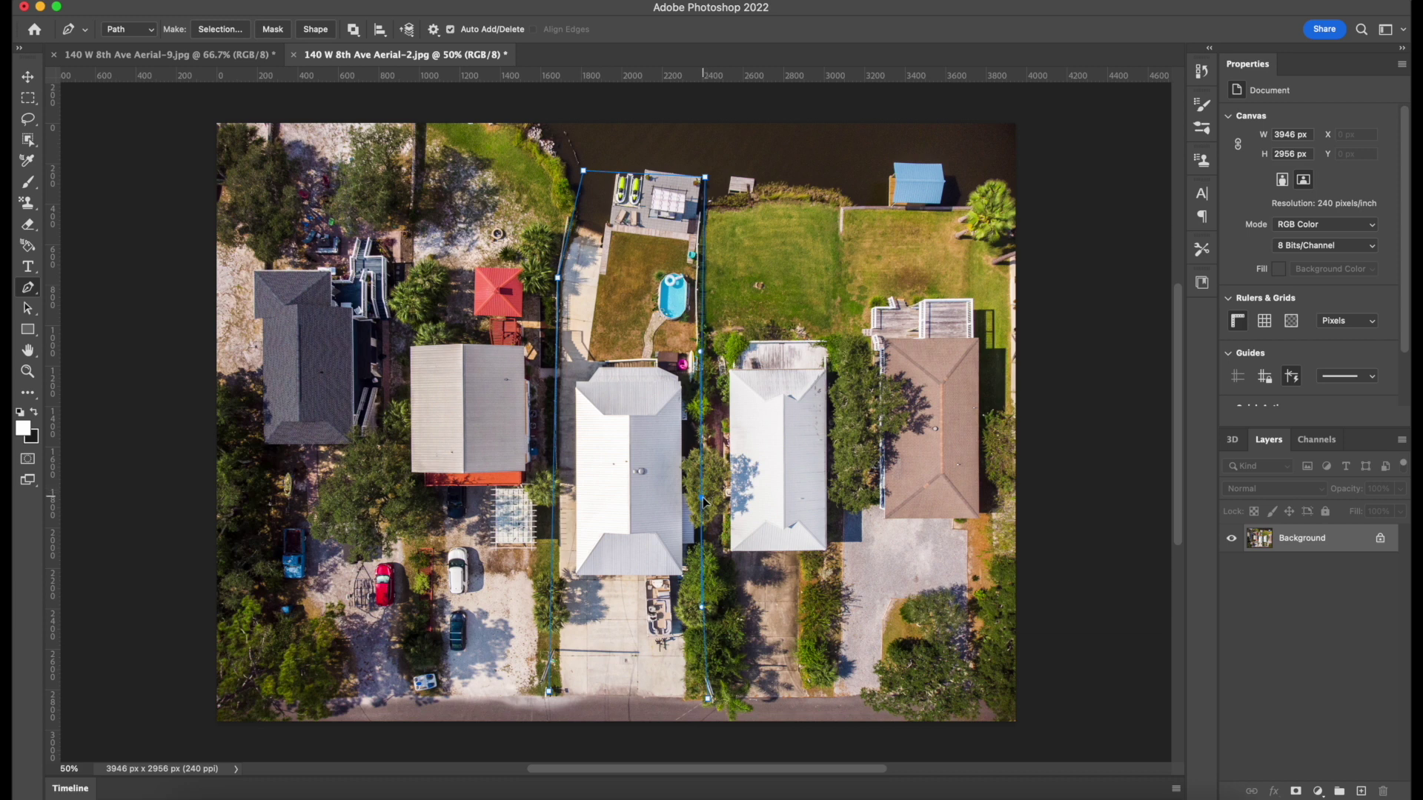
left_click_drag(703, 502, 699, 496)
left_click_drag(701, 275, 699, 273)
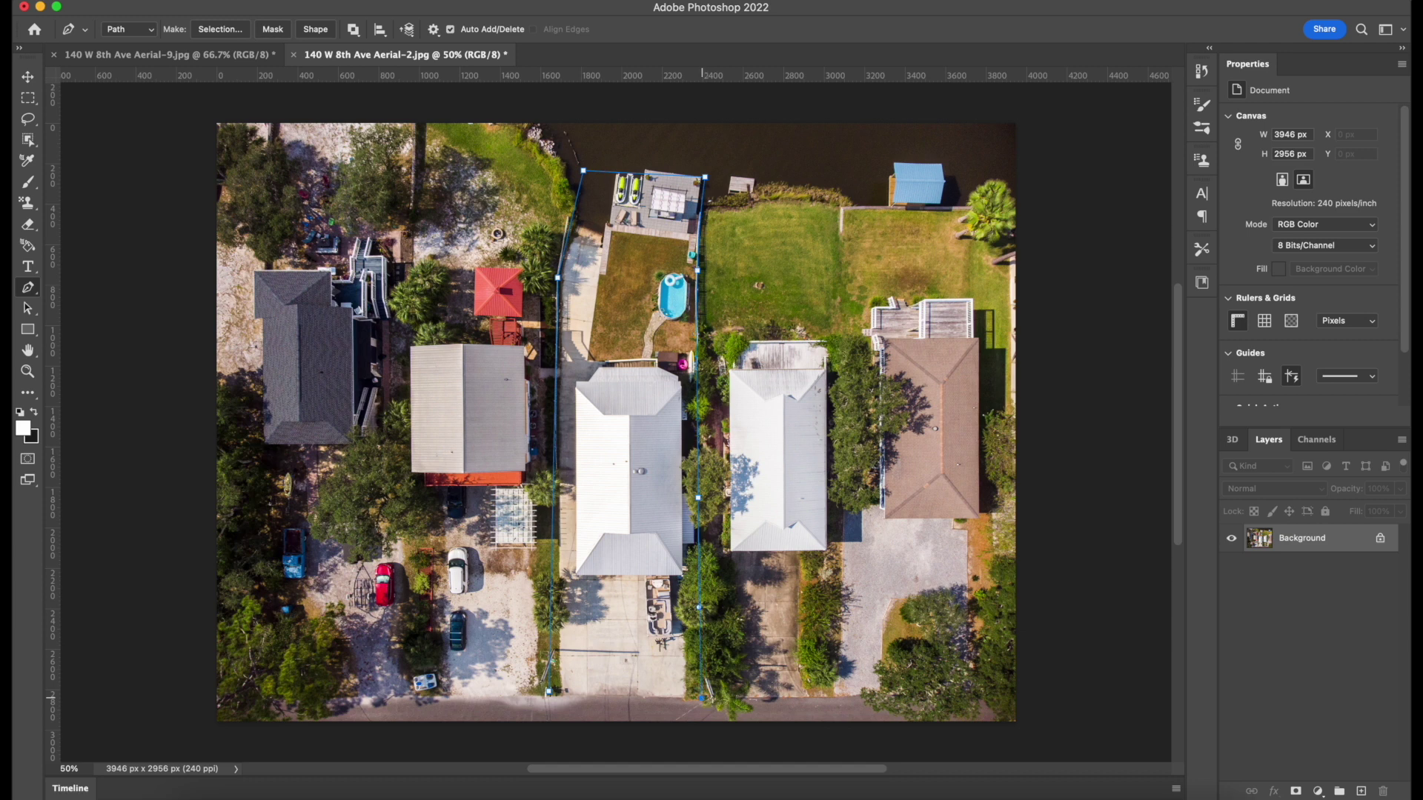
left_click(549, 692)
Refine the bottom corners and pull the top-left corner up to the property line.
left_click_drag(702, 699, 702, 712)
left_click(704, 700, "alt")
left_click(703, 698)
left_click(599, 693)
left_click(549, 692)
left_click_drag(552, 695, 556, 696)
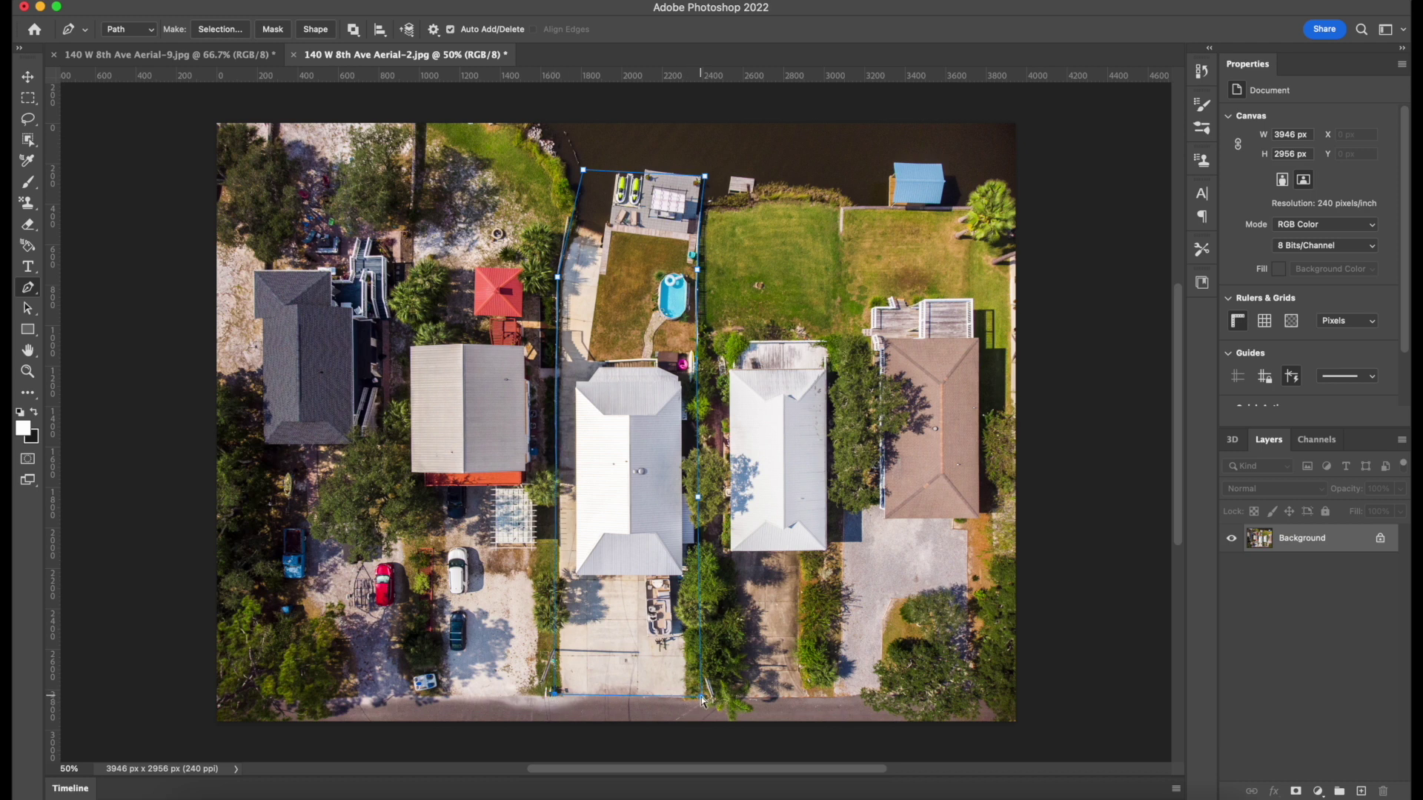
left_click_drag(704, 698, 701, 696)
left_click_drag(584, 173, 585, 165)
right_click(697, 364)
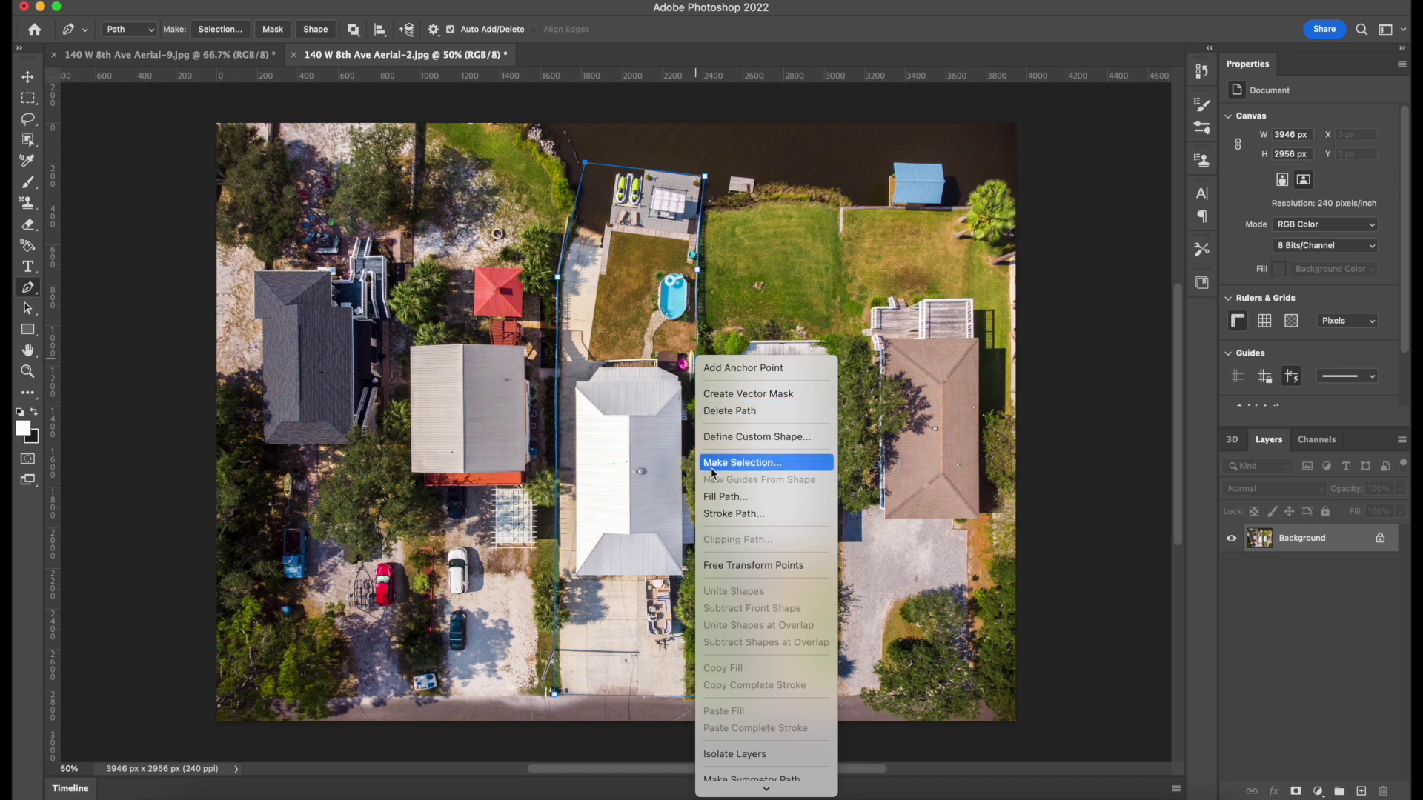
Trial-stroke the lot path with the brush, then set the brush tip to 20 px.
left_click(724, 515)
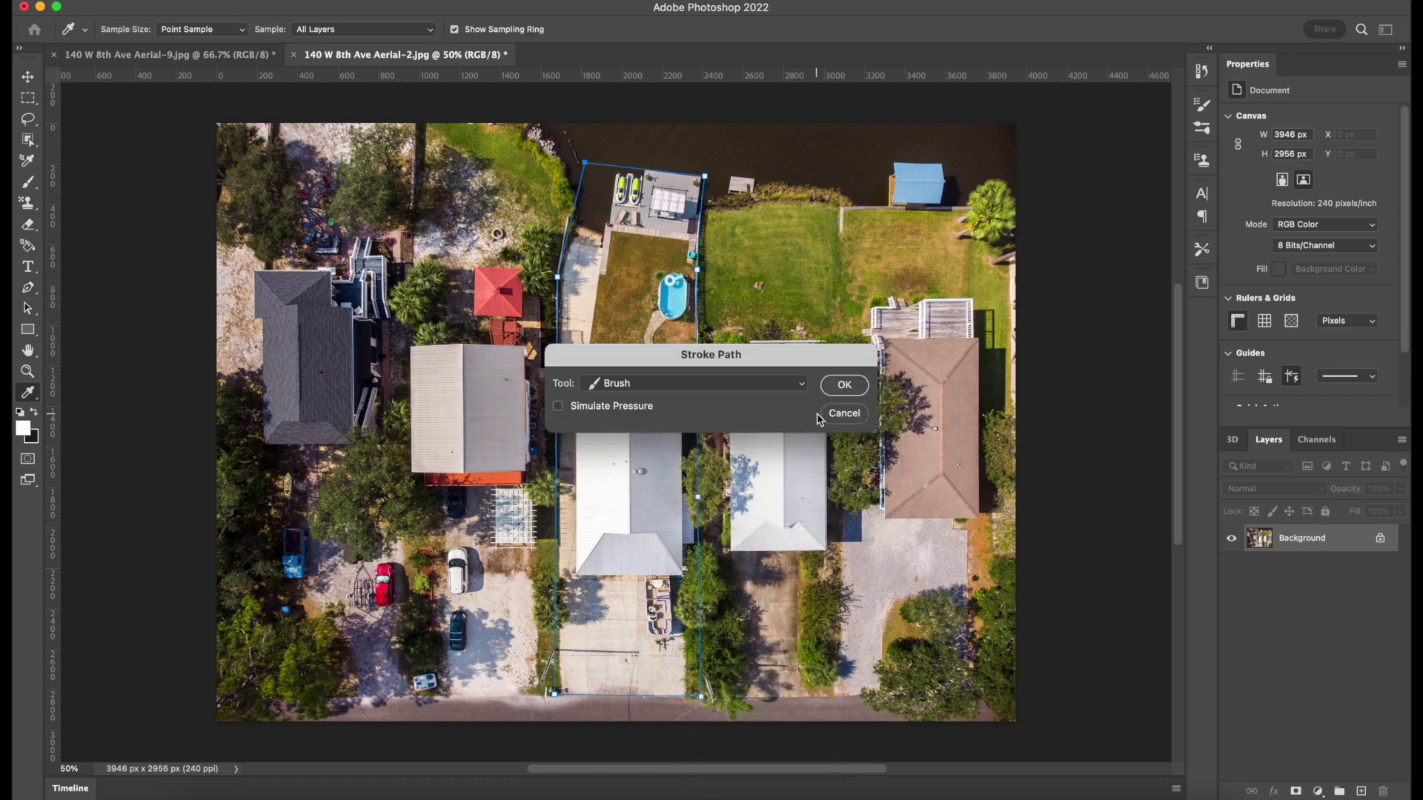
left_click(845, 385)
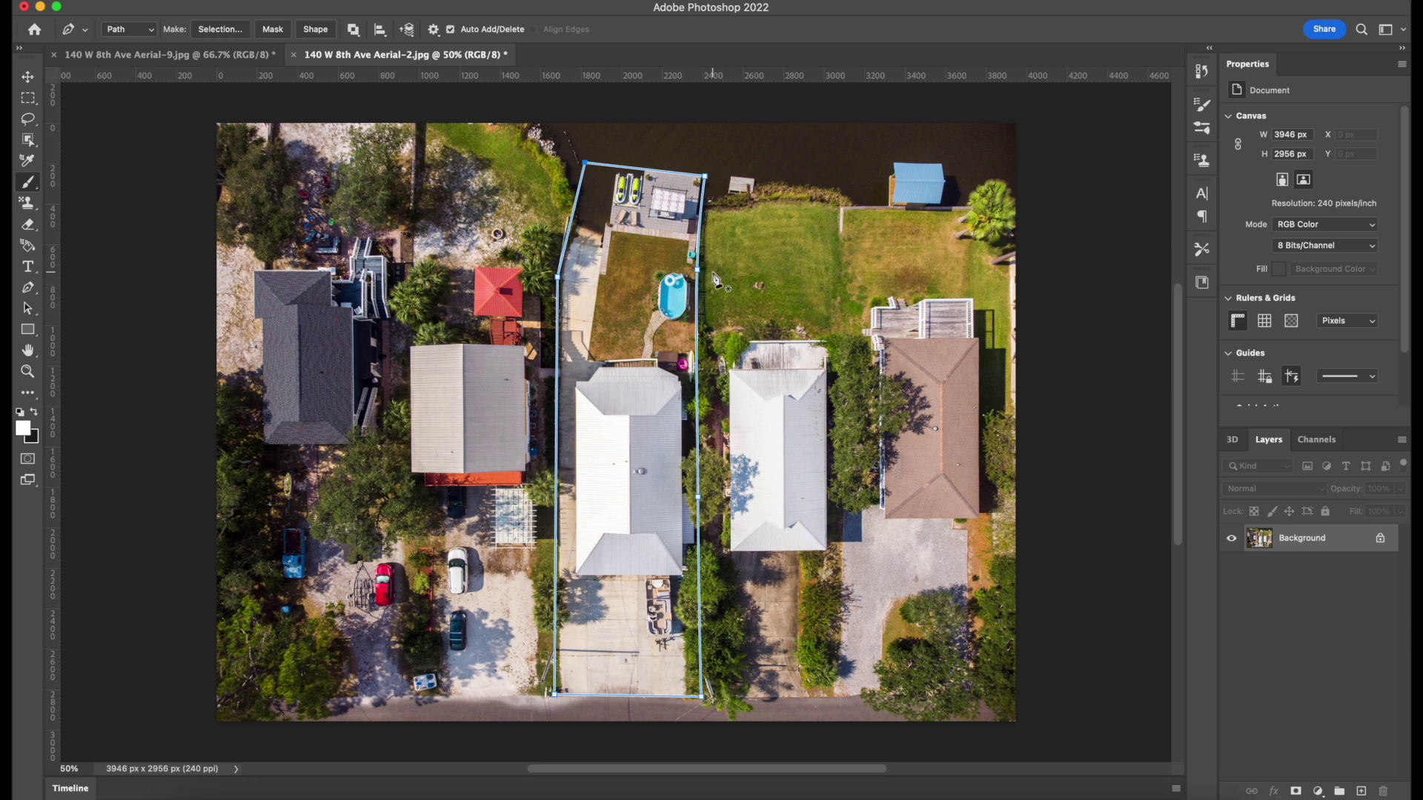
key("b")
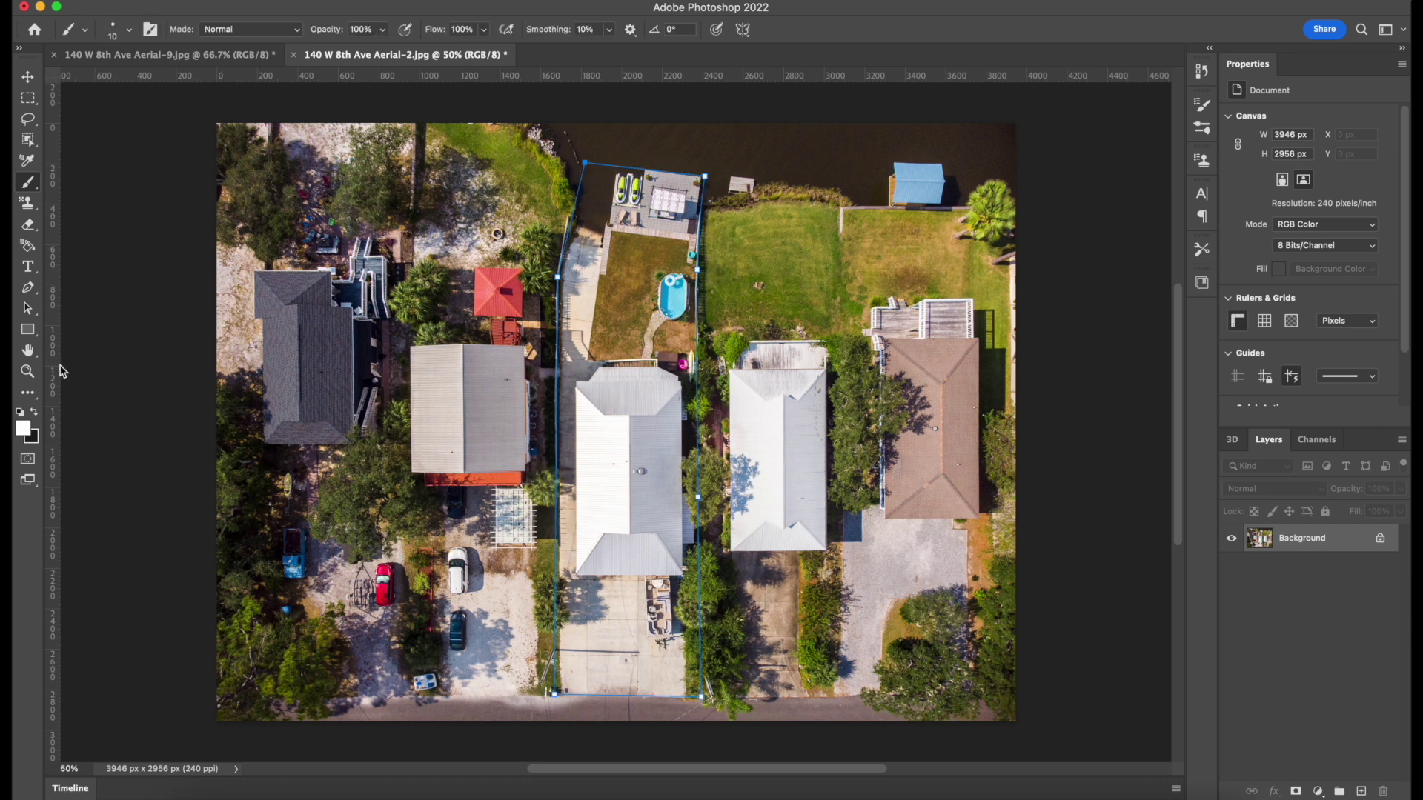
left_click(129, 30)
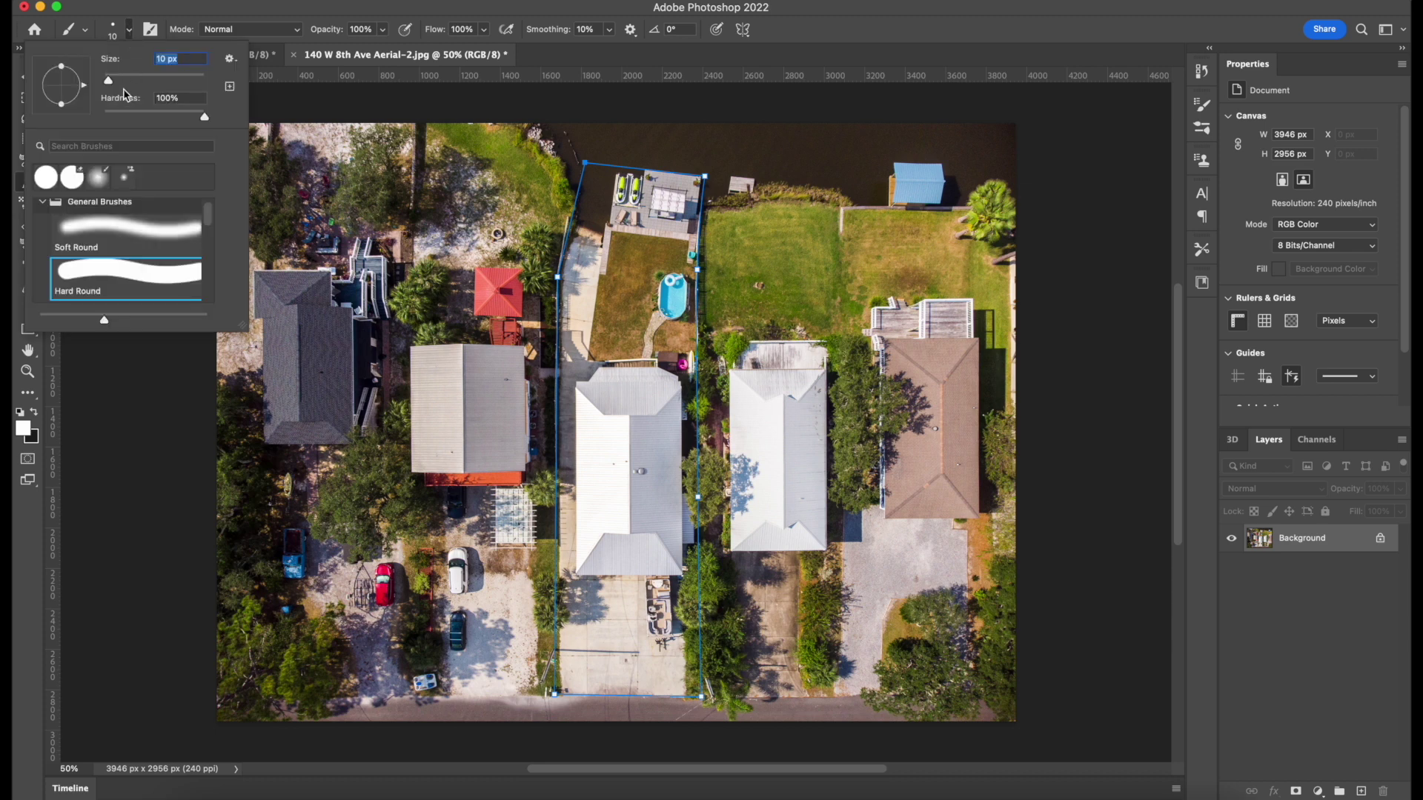
key("Up")
key("Up")
key("Up")
key("Up")
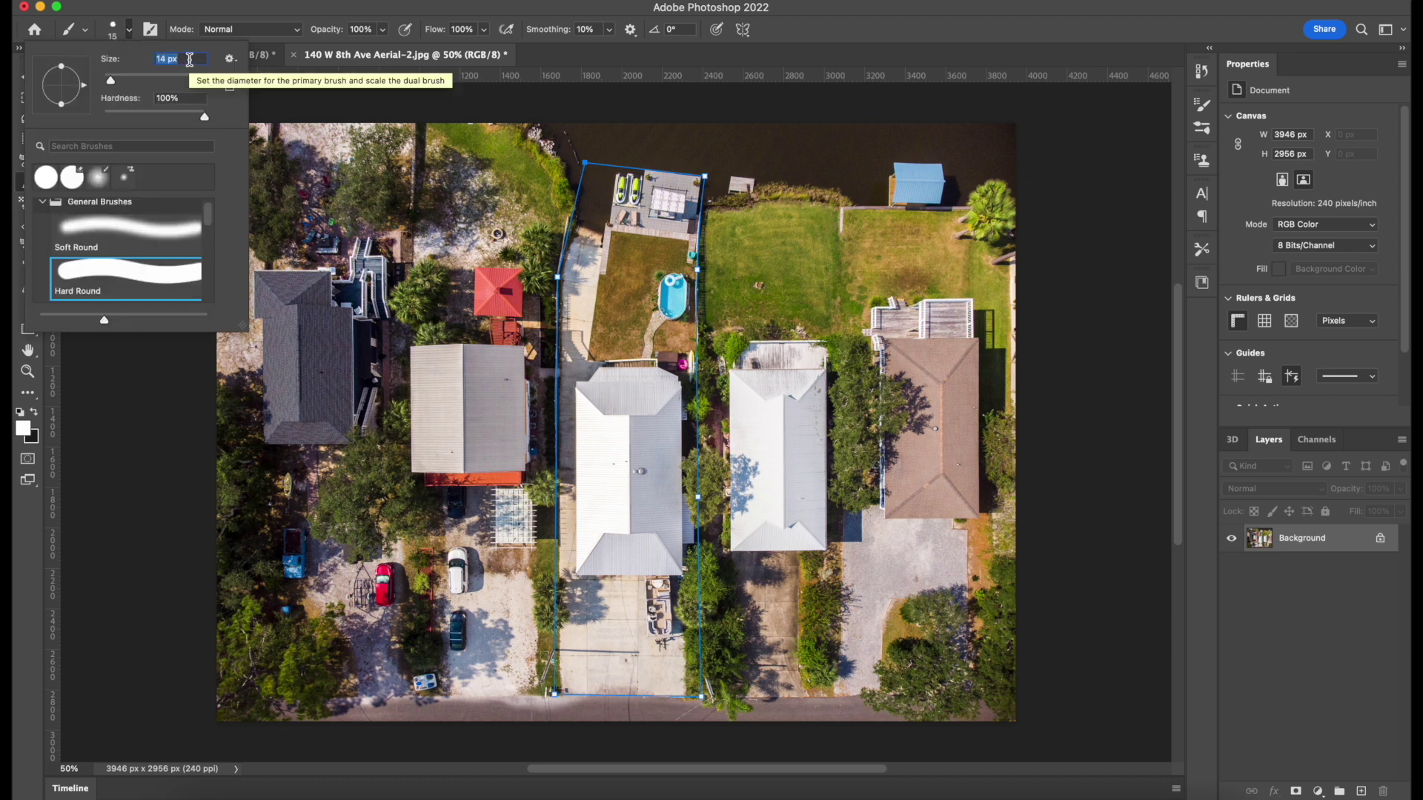
key("Return")
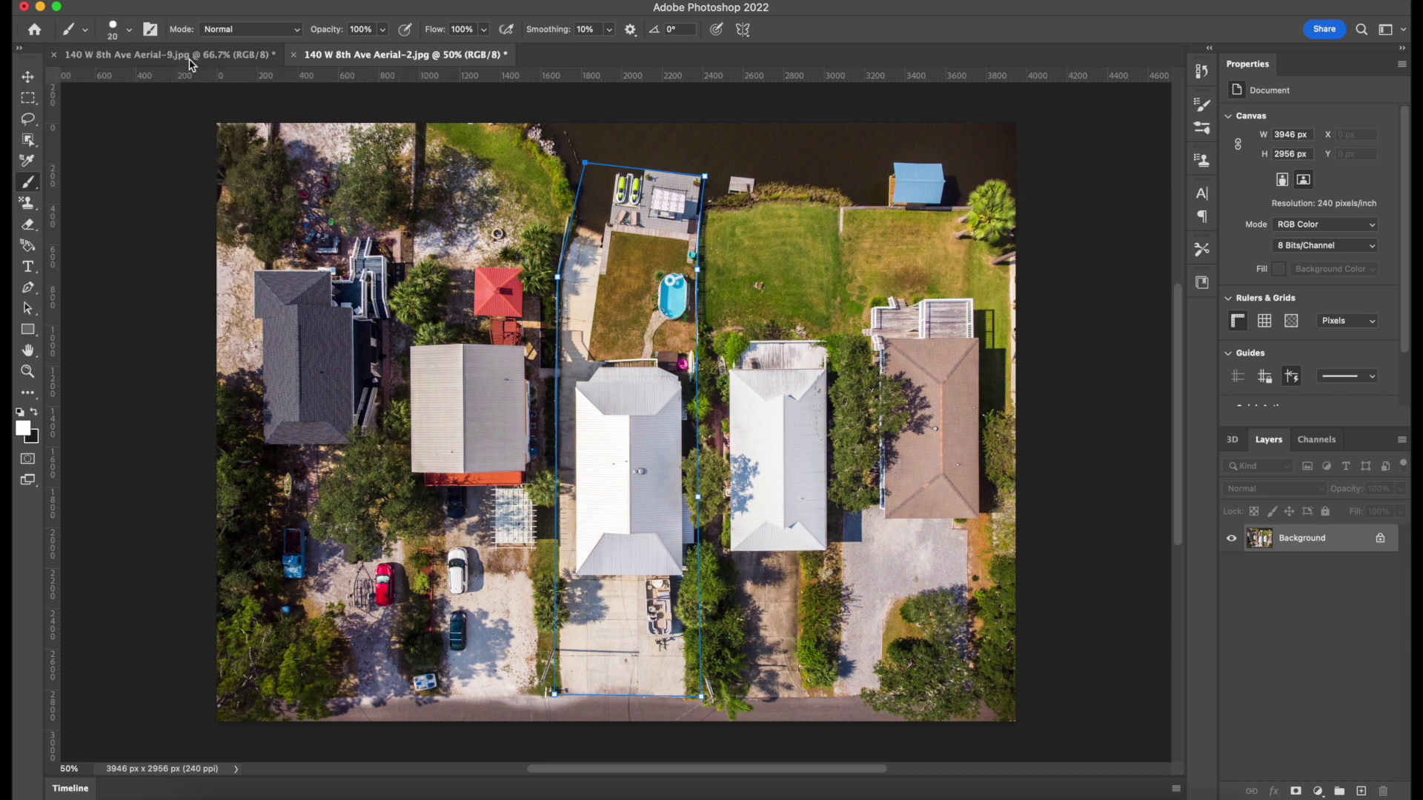
Return to the Pen tool and dismiss the path's options menu unused.
key("p")
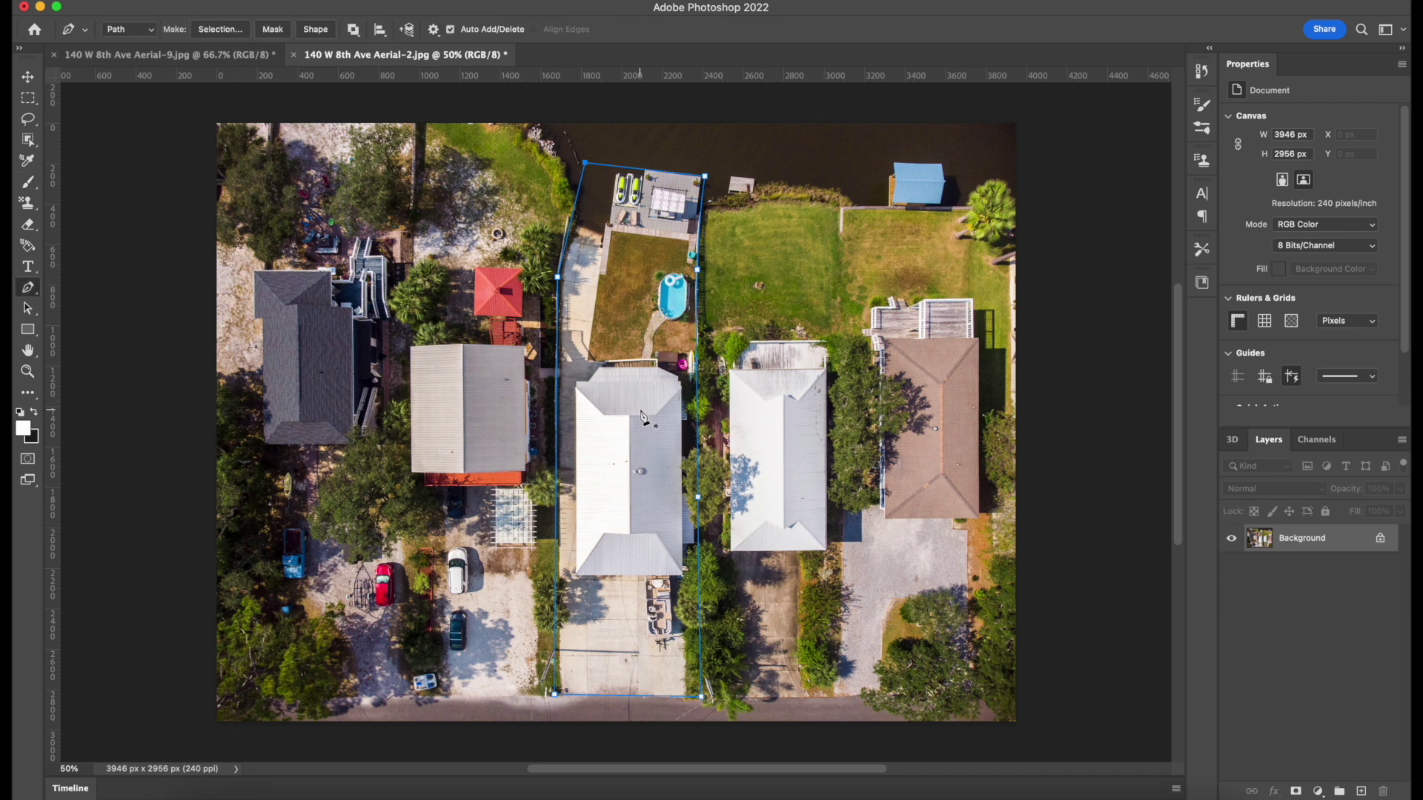
right_click(698, 413)
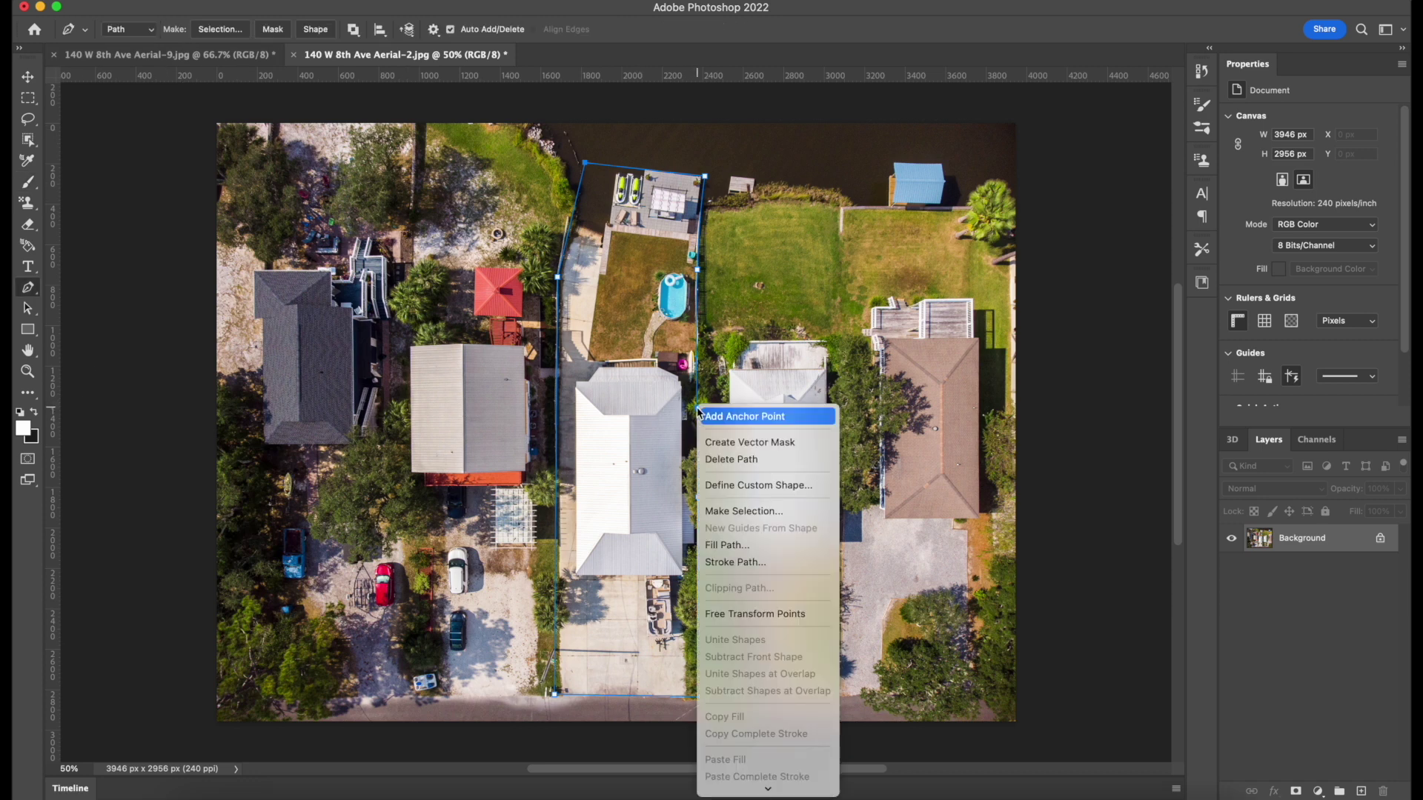
left_click(1367, 790)
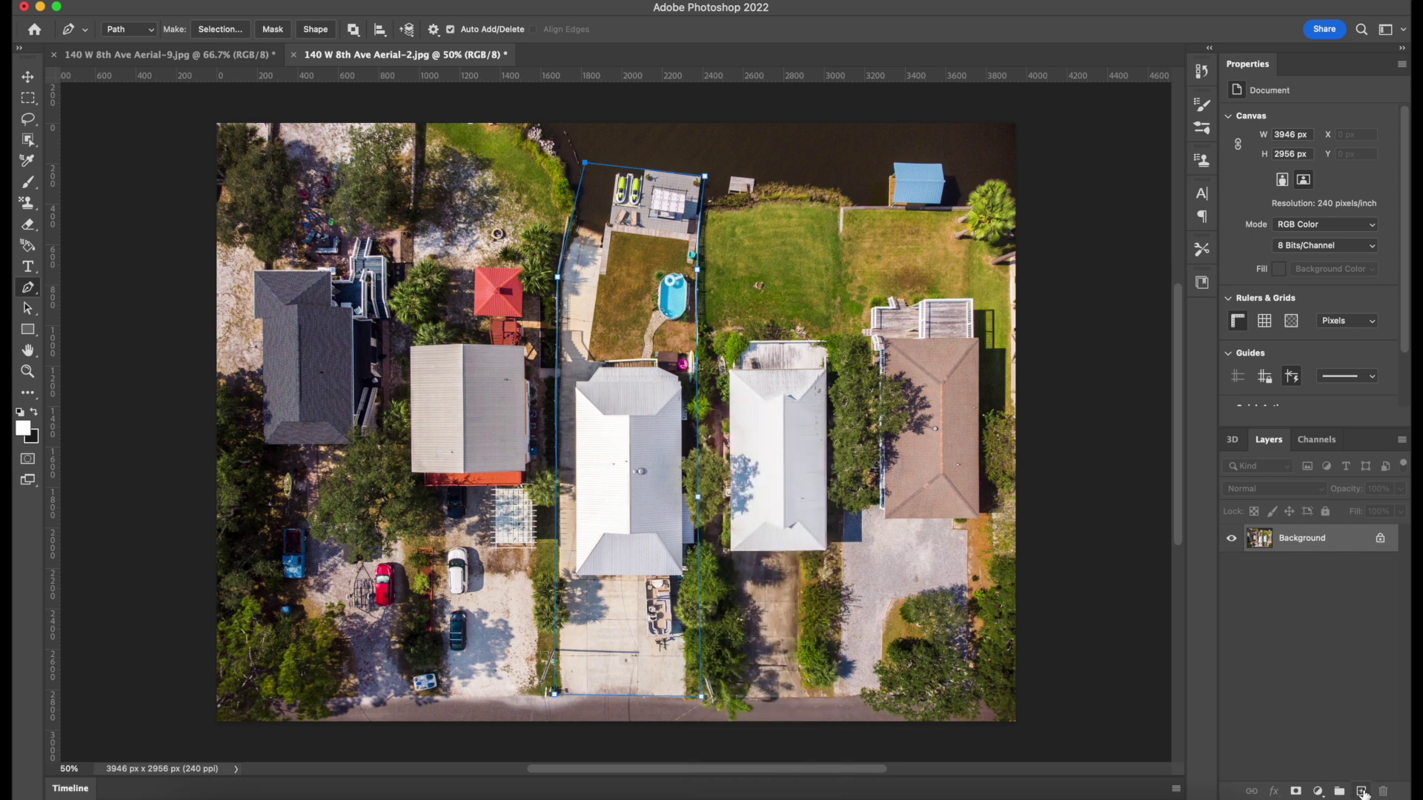
Add Layer 1 and stroke the lot path onto it in white with the brush.
left_click(1361, 791)
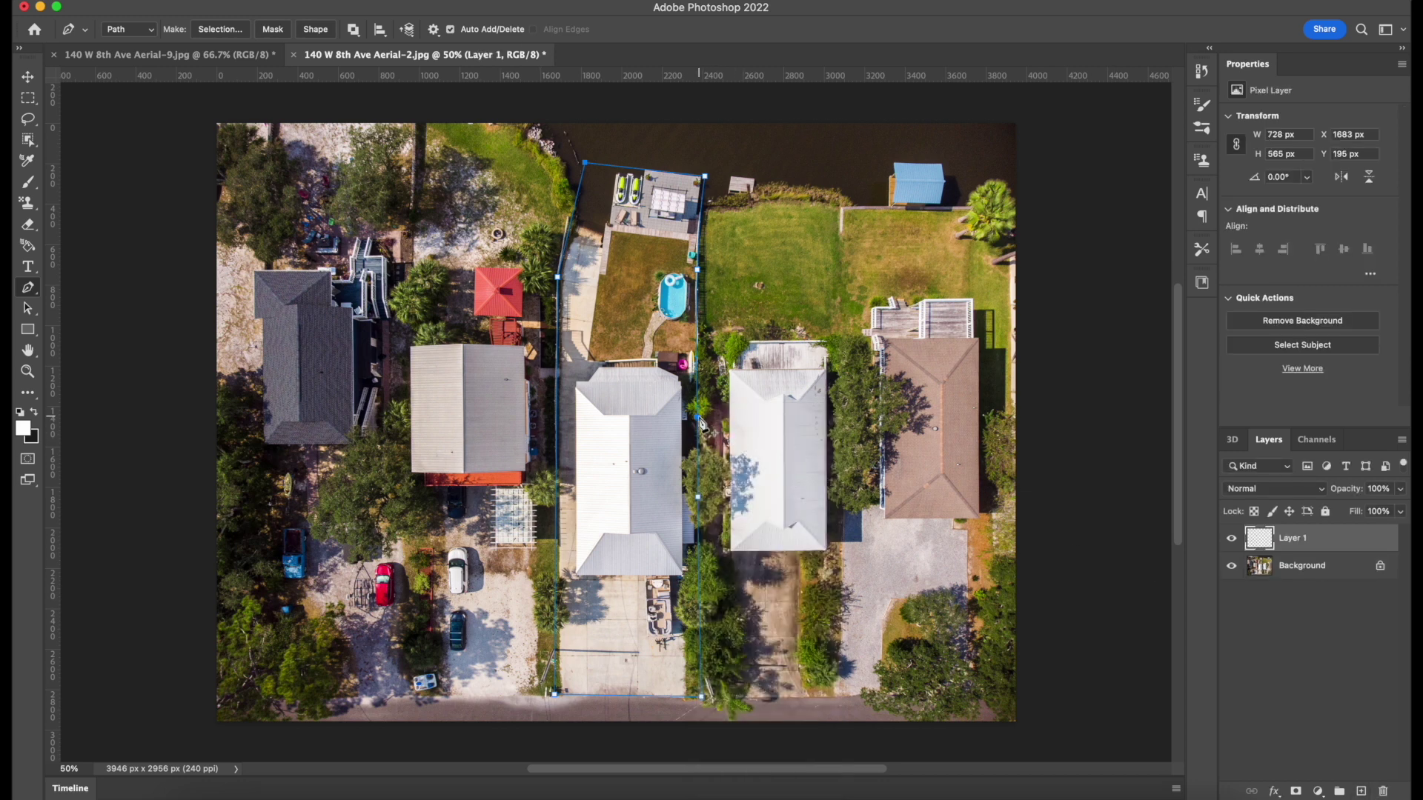
right_click(700, 423)
left_click(741, 573)
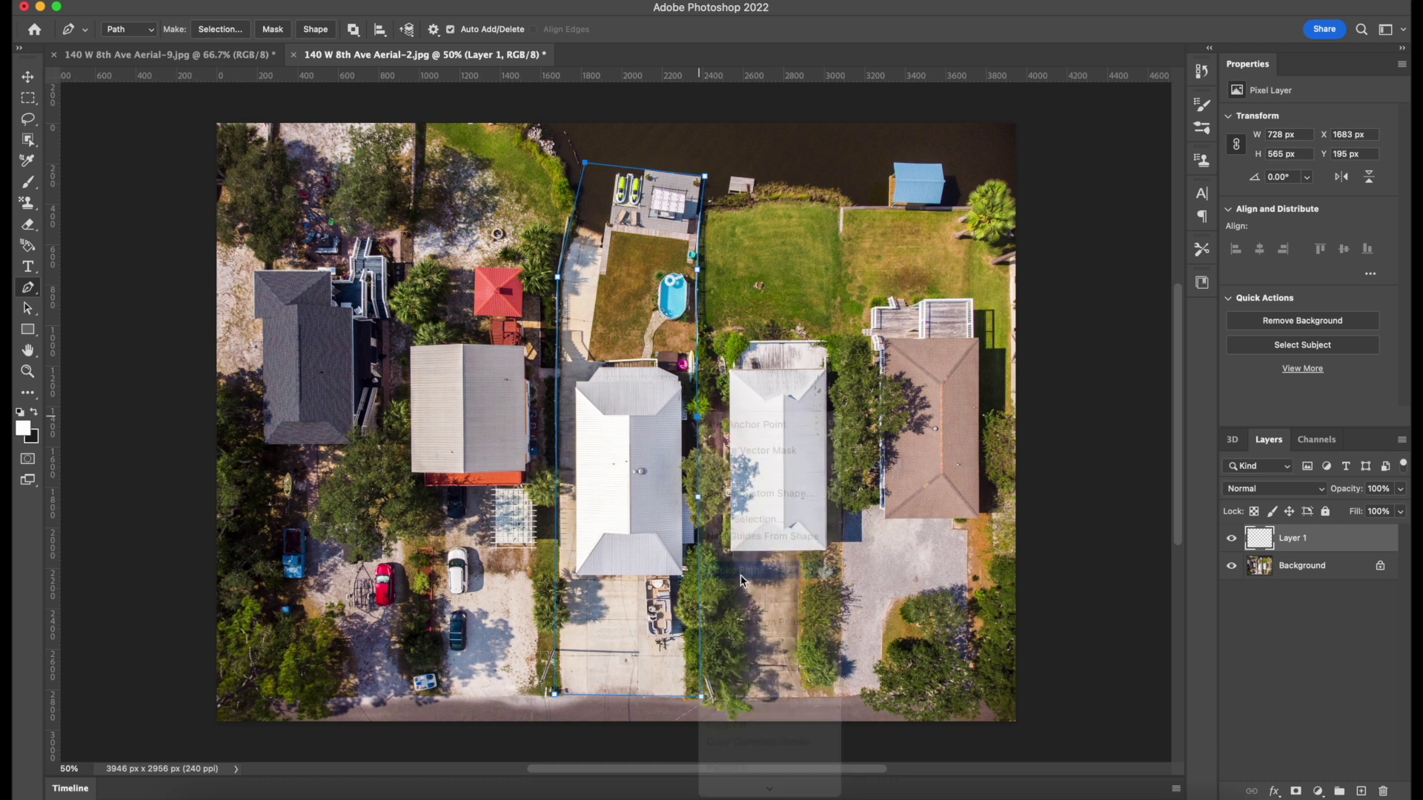
left_click(844, 385)
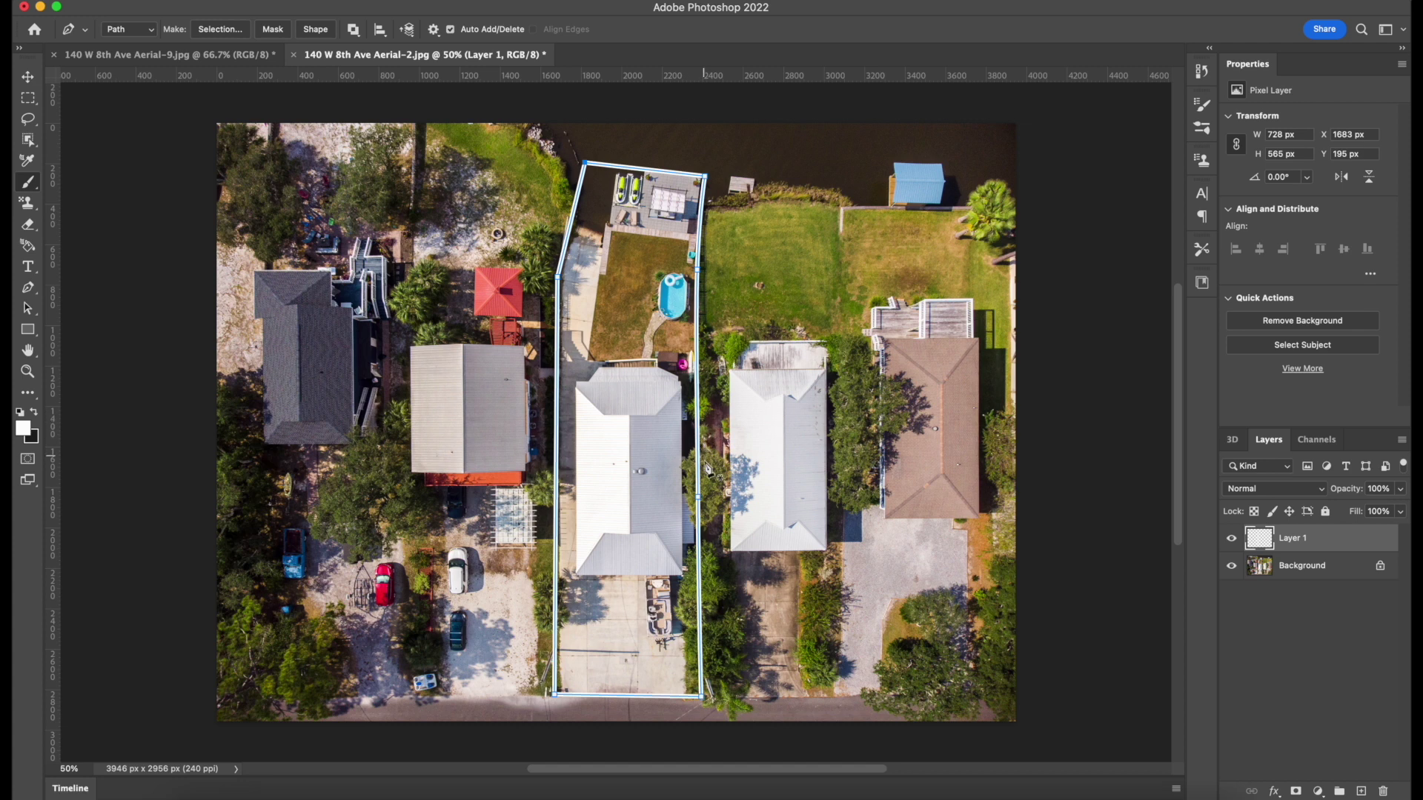
Reposition an anchor on the outline's right edge and add a layer mask to Layer 1.
left_click(698, 584)
left_click(699, 583)
left_click(699, 532)
left_click(1296, 792)
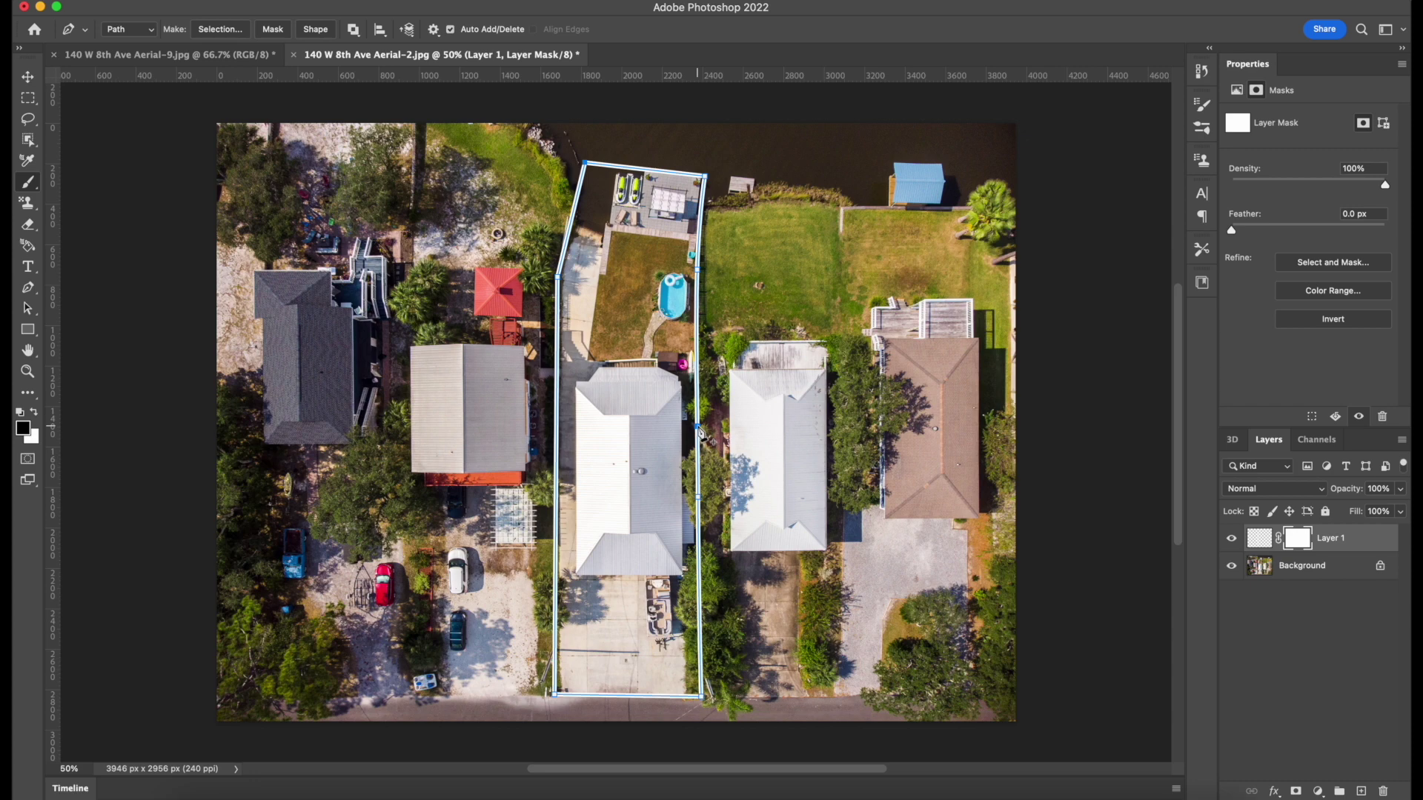
Zoom to 100% and set up a soft 45 px brush for painting the mask.
key("b")
key("super+equal")
key("super+equal")
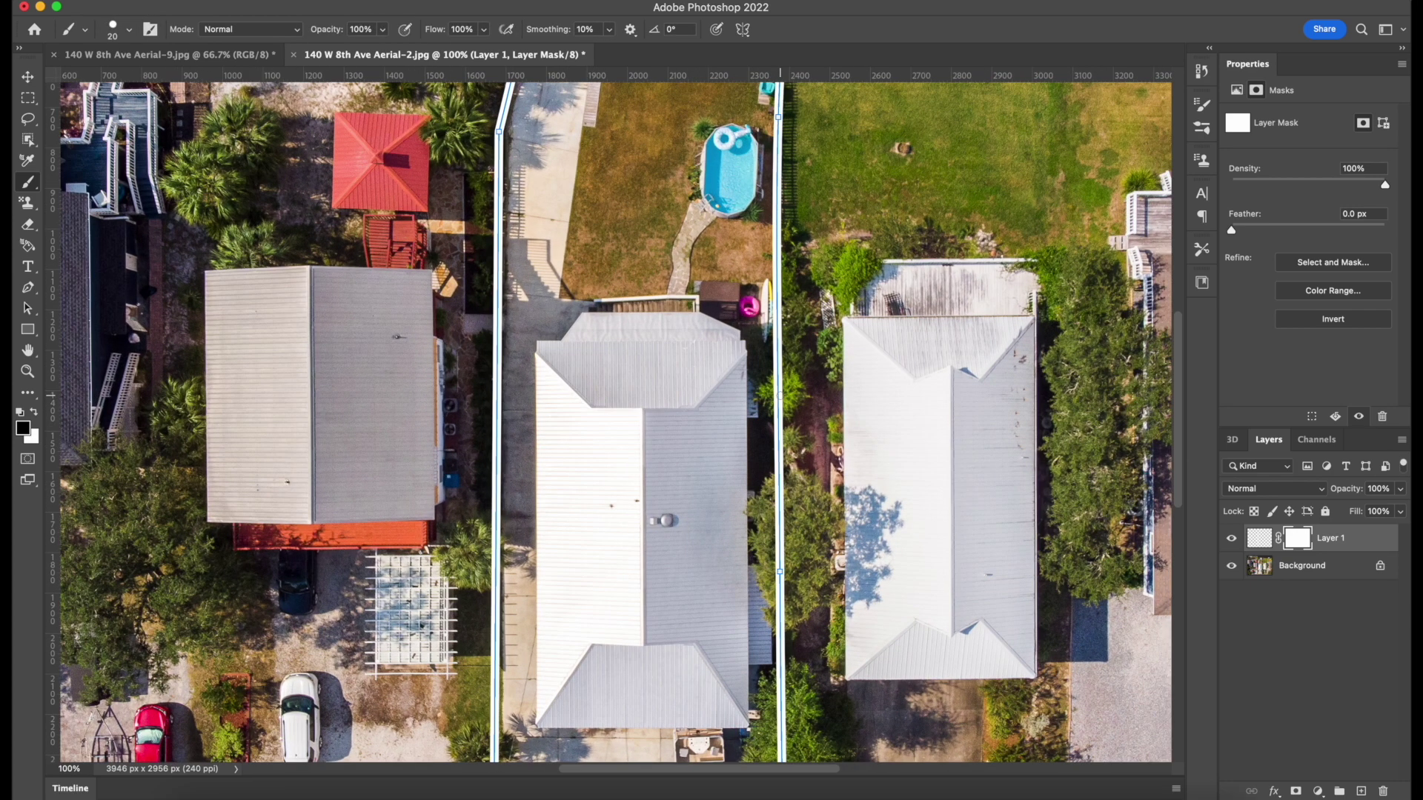
key("bracketright")
left_click(117, 30)
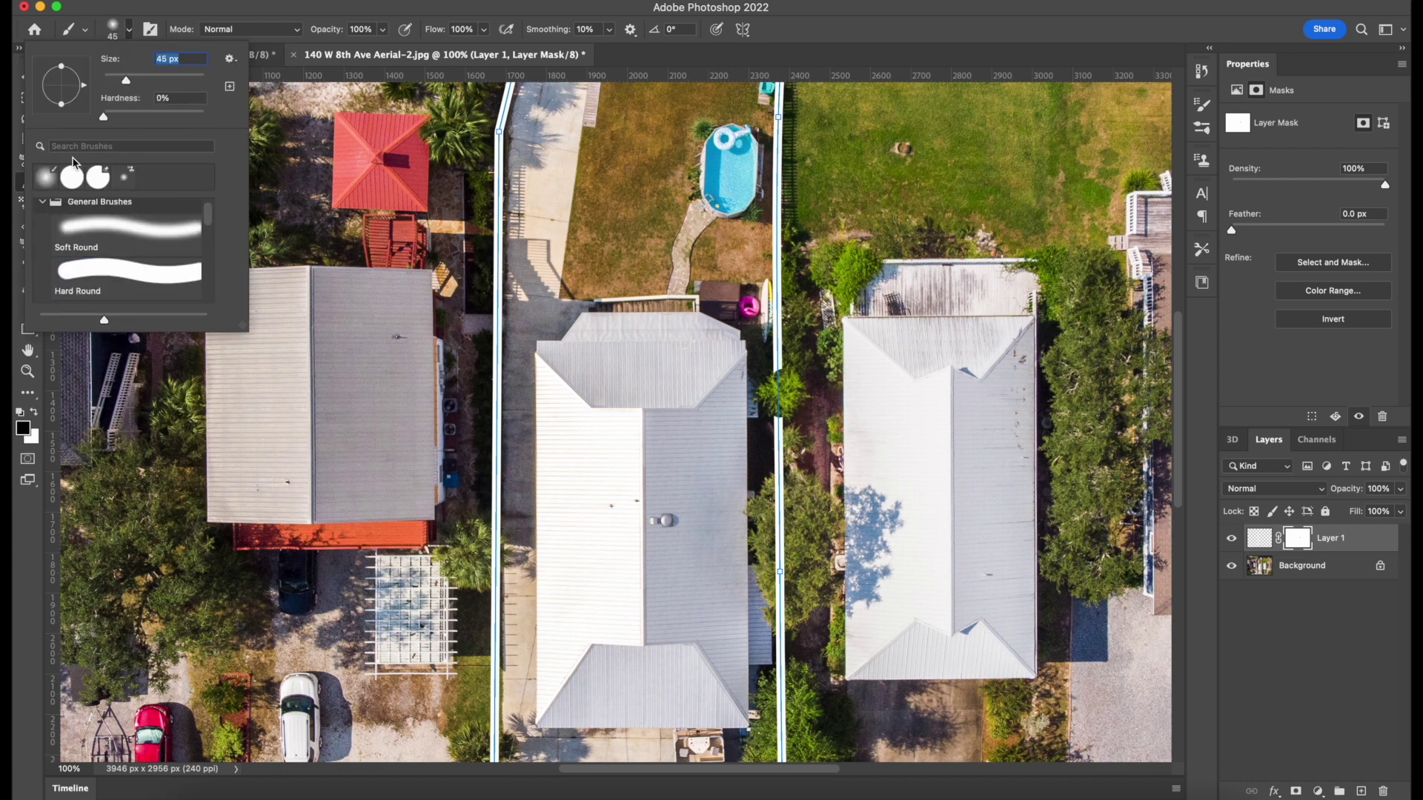
left_click(129, 30)
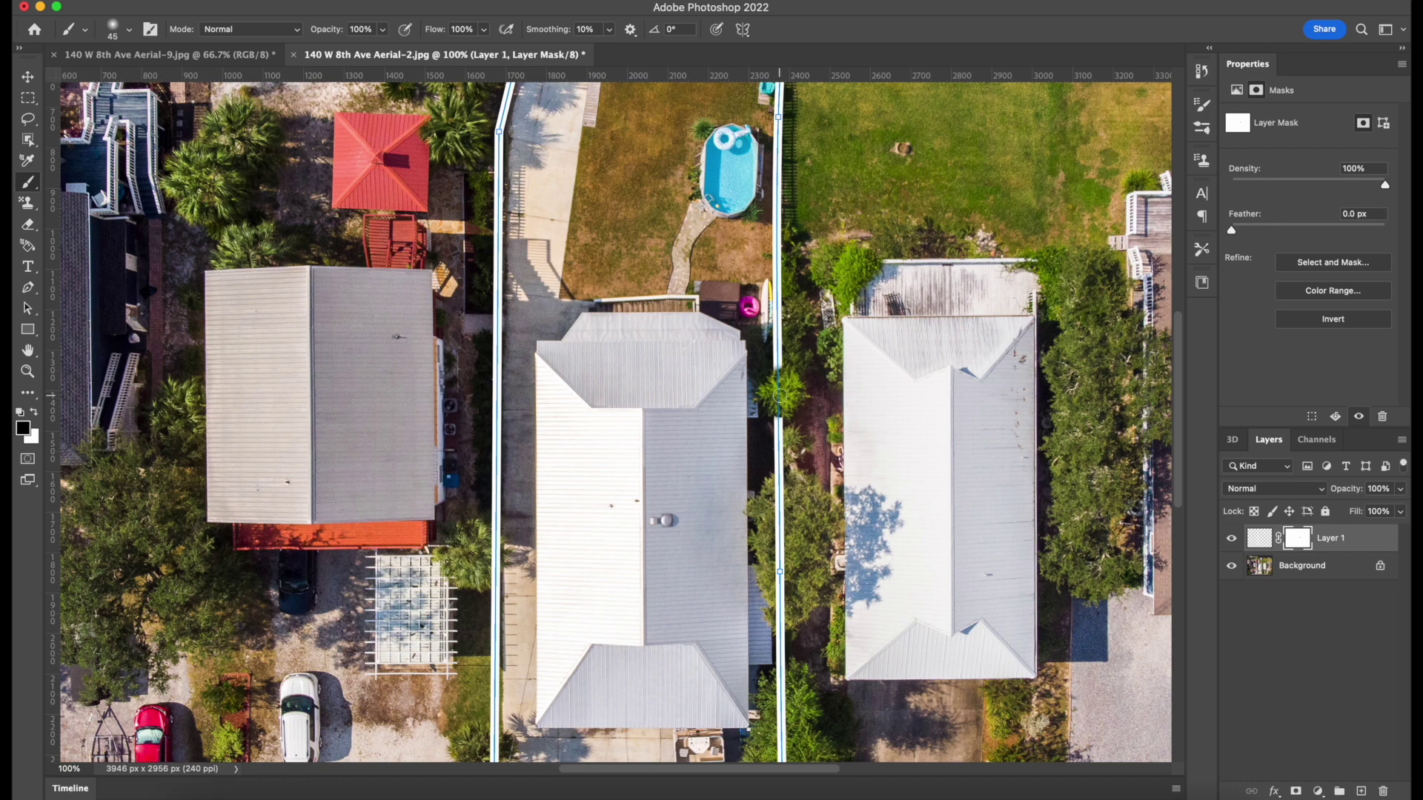
key("x")
Paint black on the mask to hide the right line under the trees, then zoom out.
scroll(779, 453, "down", 2)
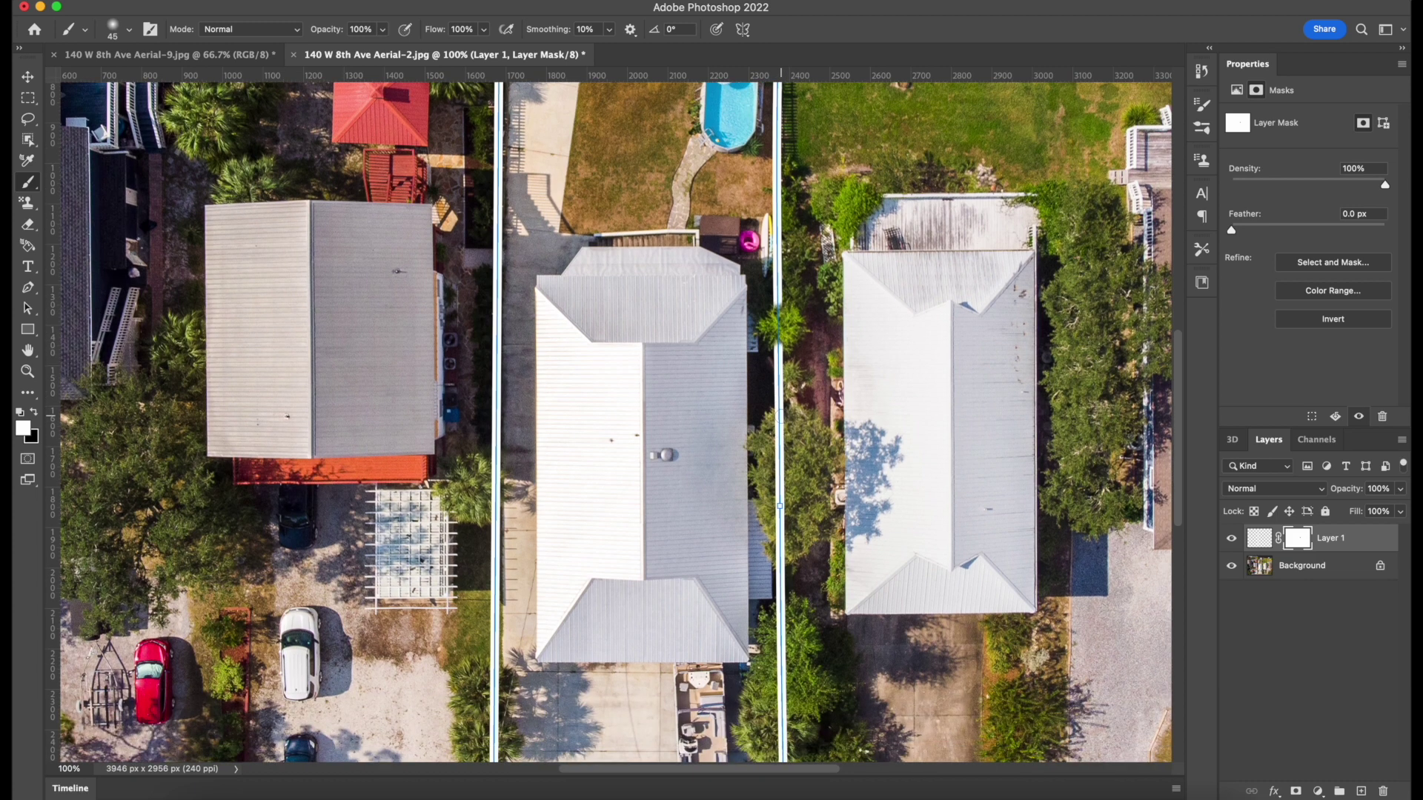
key("x")
left_click_drag(776, 440, 777, 562)
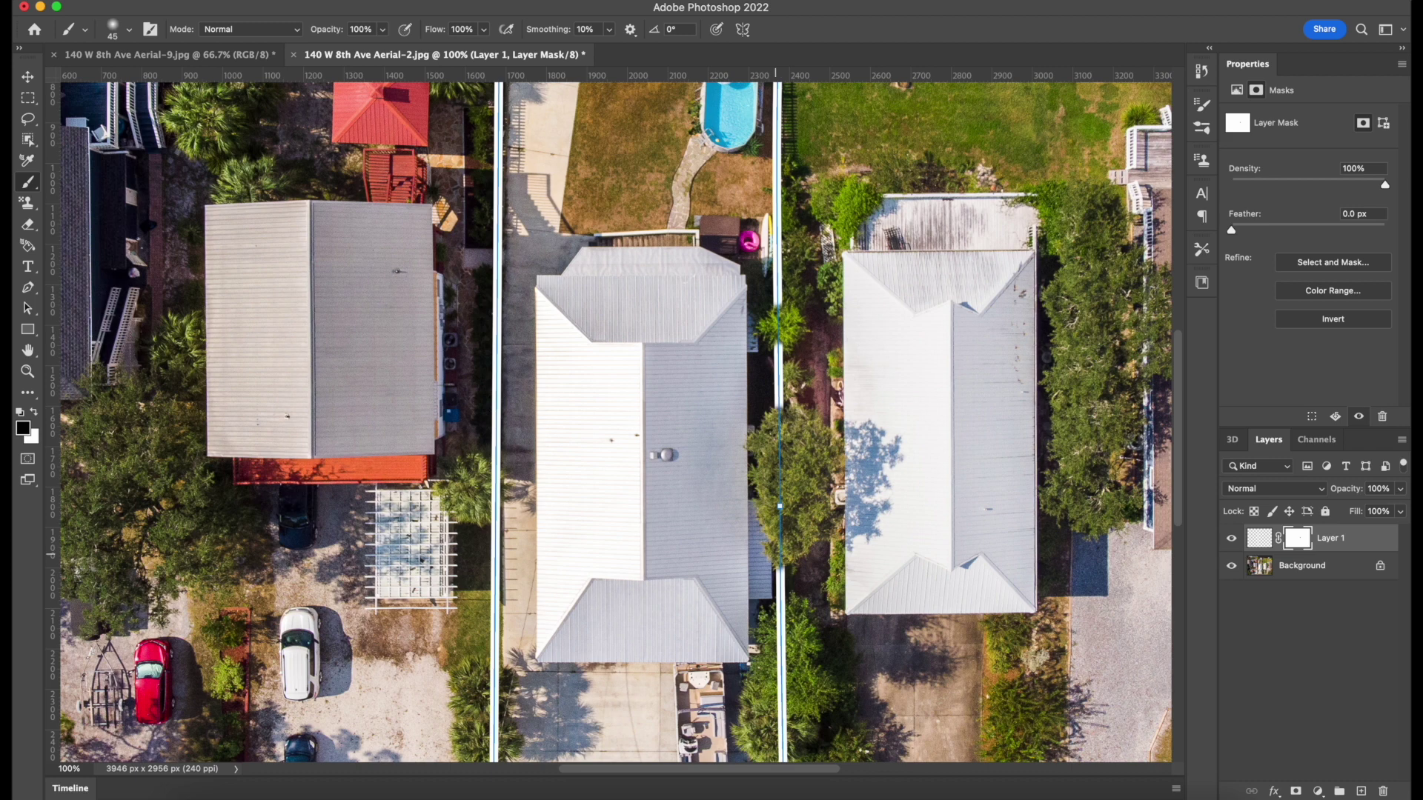
scroll(780, 511, "down", 10)
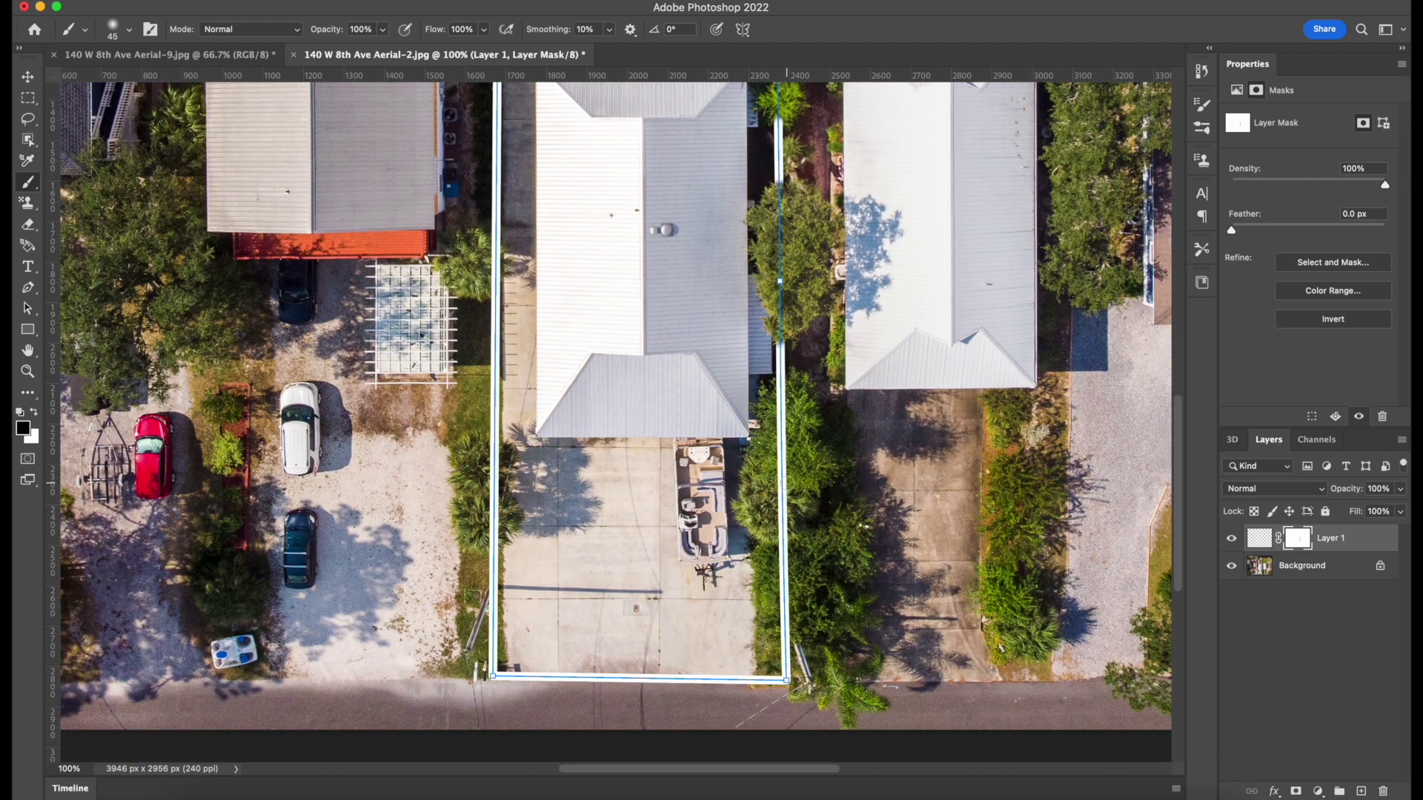
left_click_drag(786, 386, 782, 531)
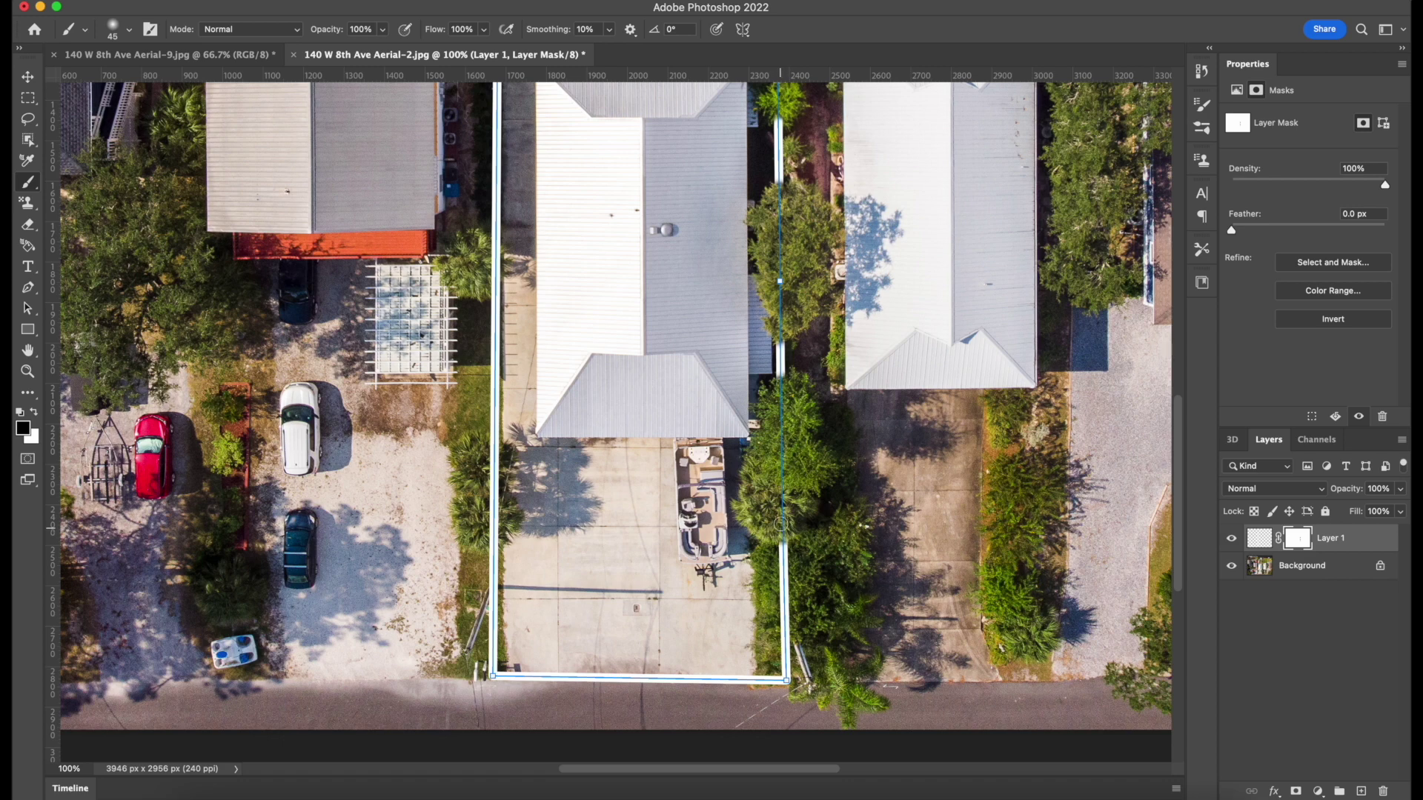
key("super+minus")
key("super+minus")
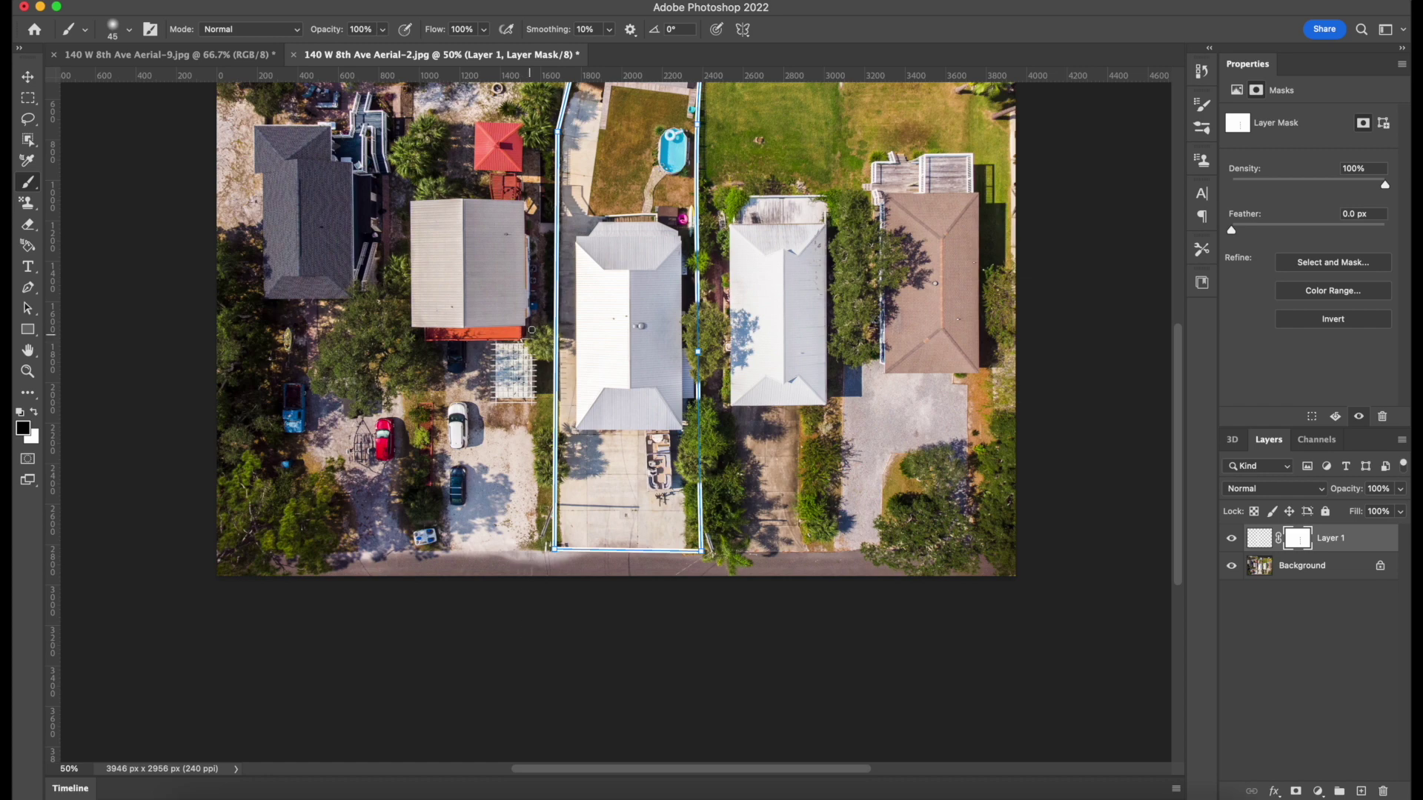
key("super+plus")
key("super+plus")
scroll(552, 354, "up", 2)
scroll(552, 355, "left", 1)
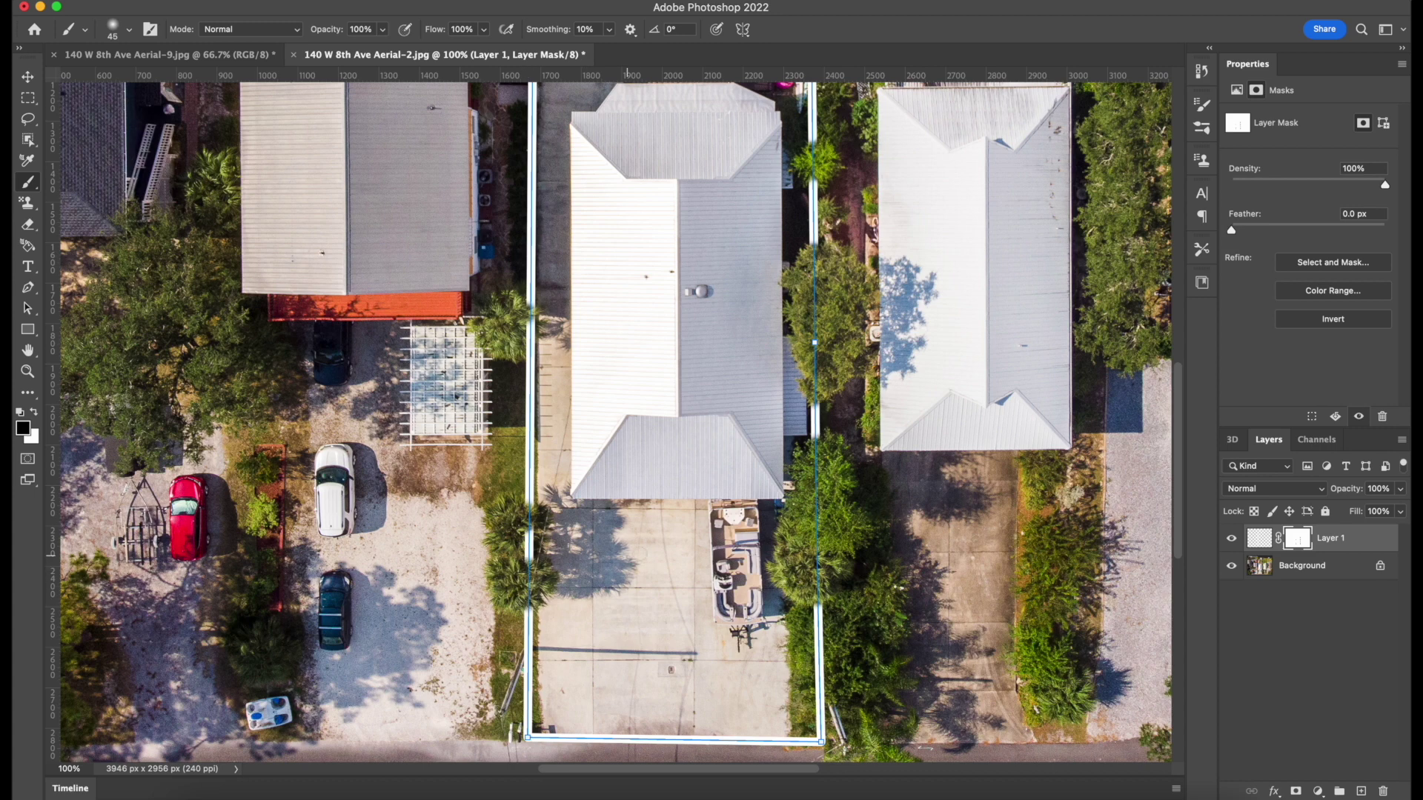
key("super+minus")
key("super+minus")
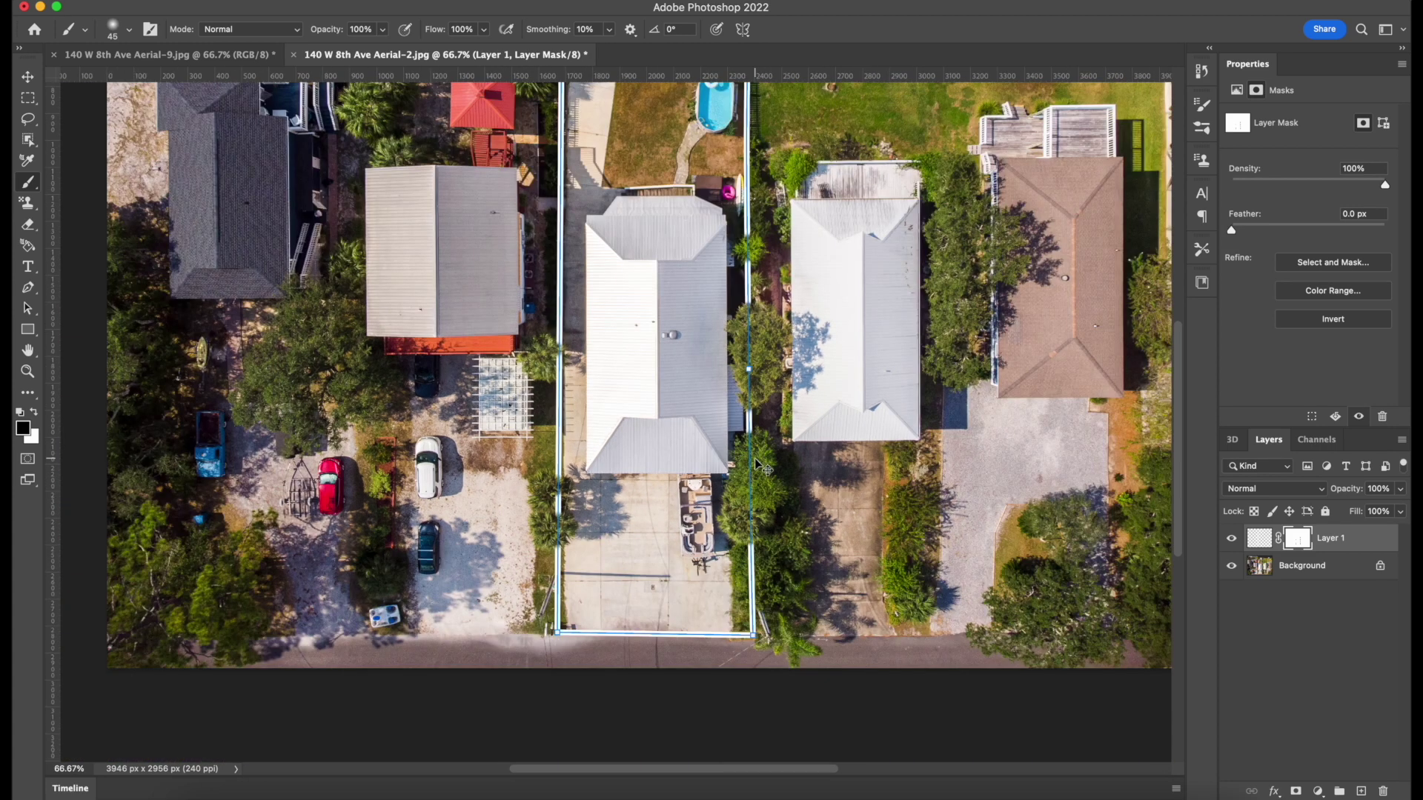
scroll(633, 370, "up", 3)
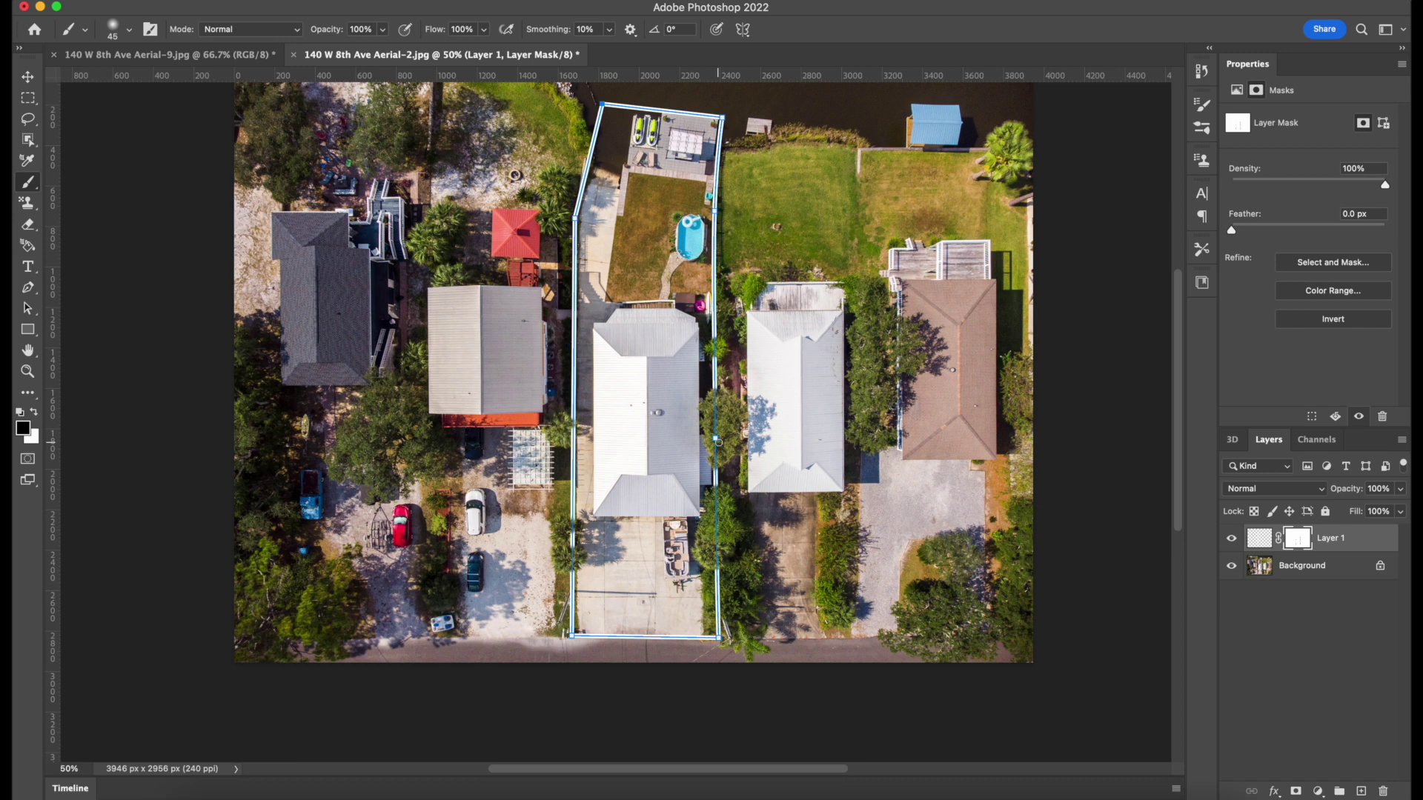
scroll(717, 440, "up", 2)
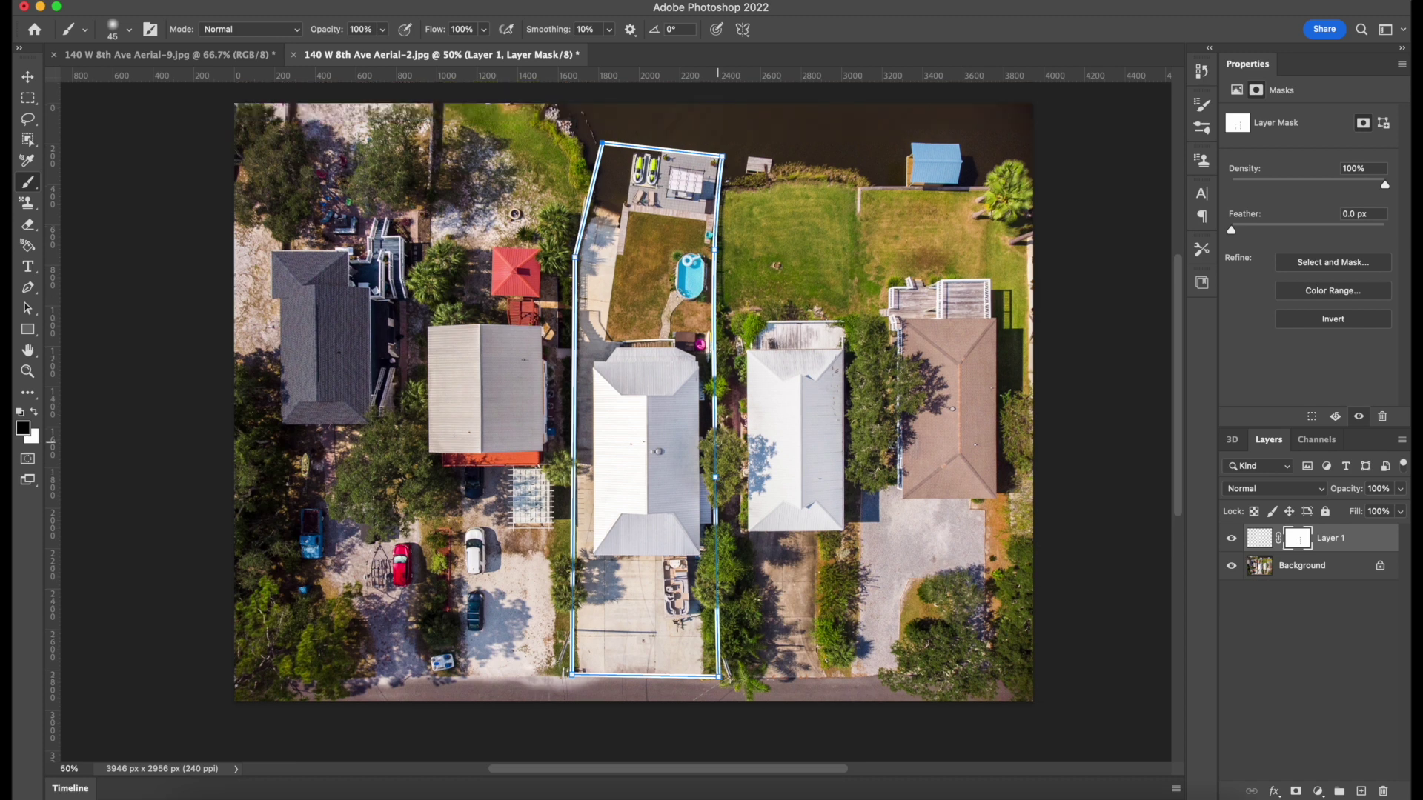
key("super+equal")
key("super+minus")
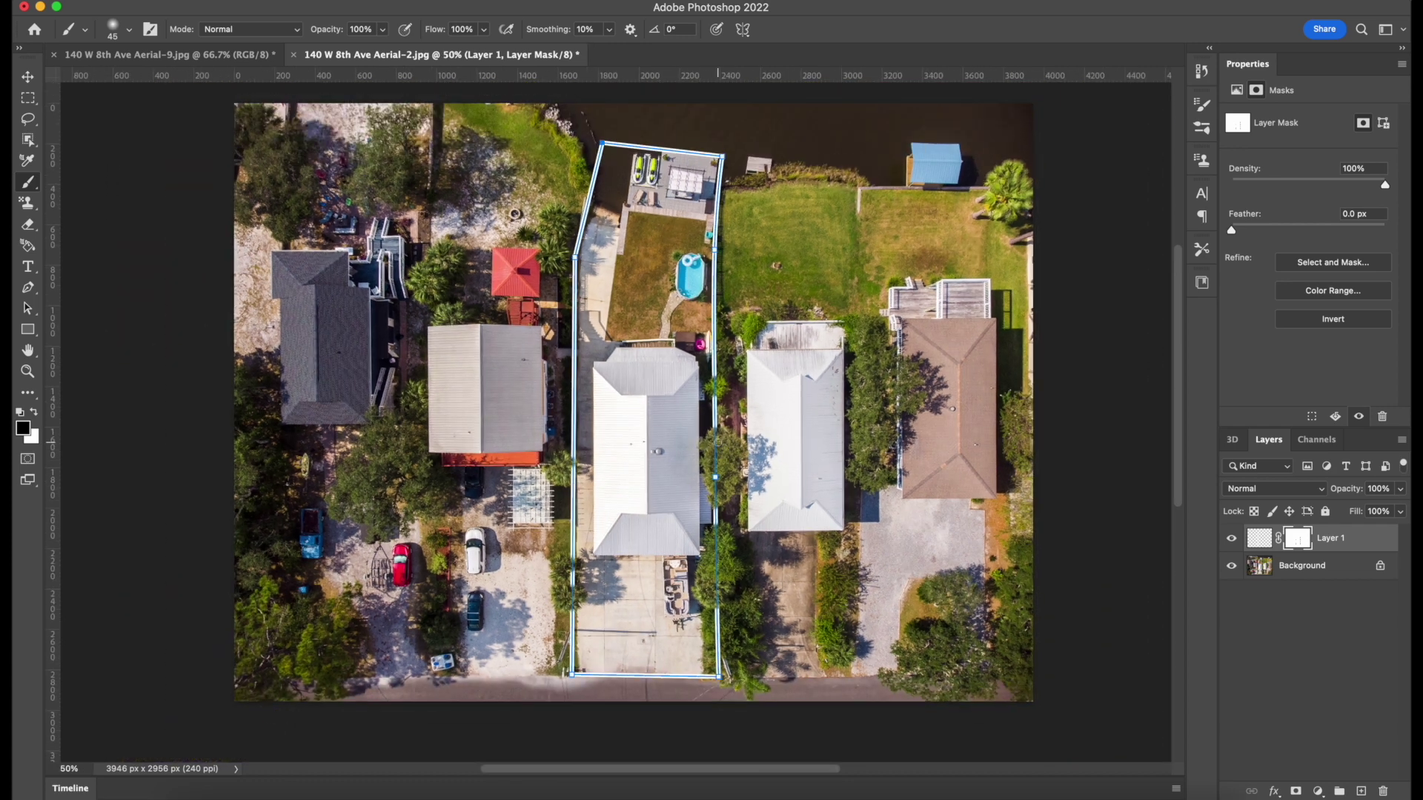